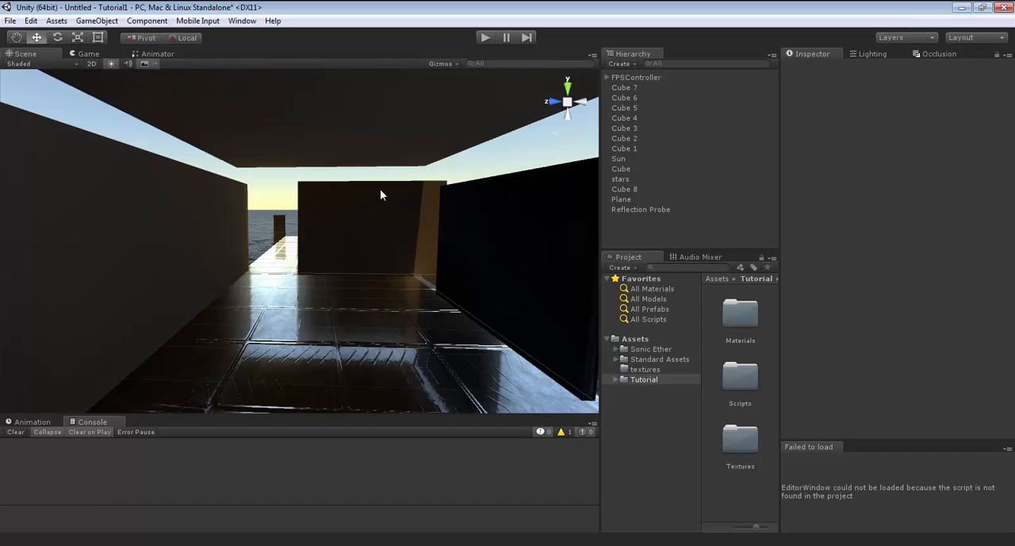
Run the finished scene and walk through the corridor and outdoor platform to examine the lighting and floor reflections.
mouse_move(427, 255)
right_down()
mouse_move(473, 248)
mouse_move(420, 250)
right_up()
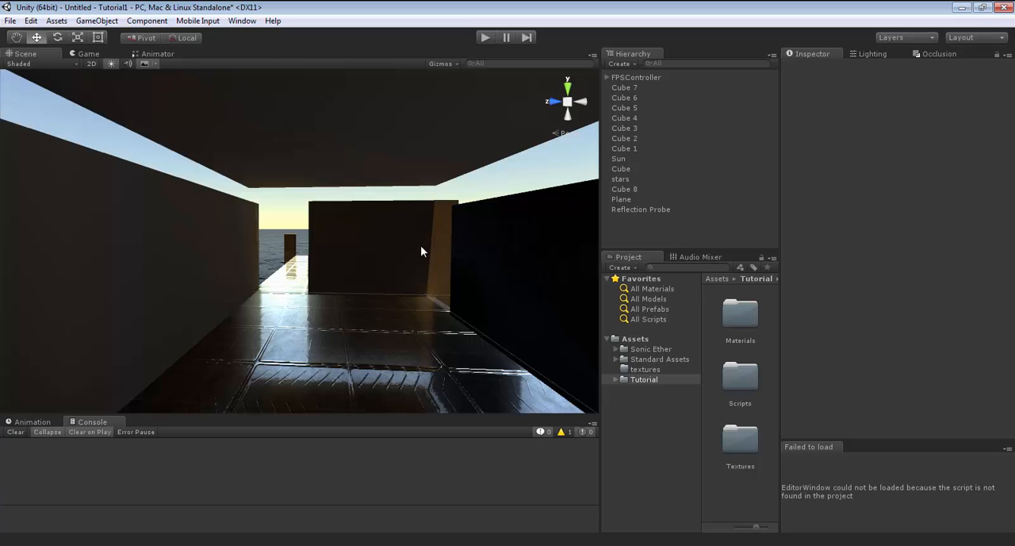
right_drag(420, 246, 114, 282)
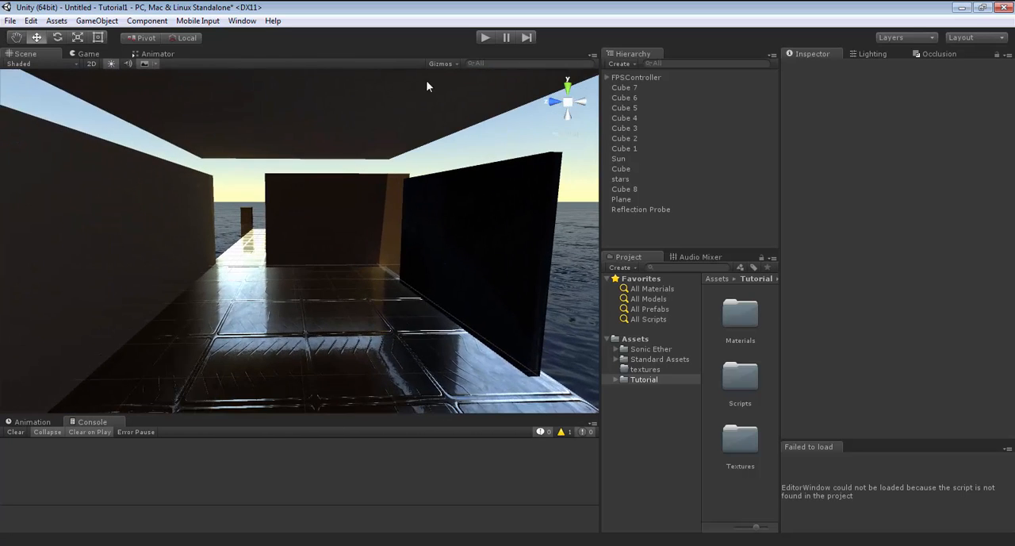
click(485, 38)
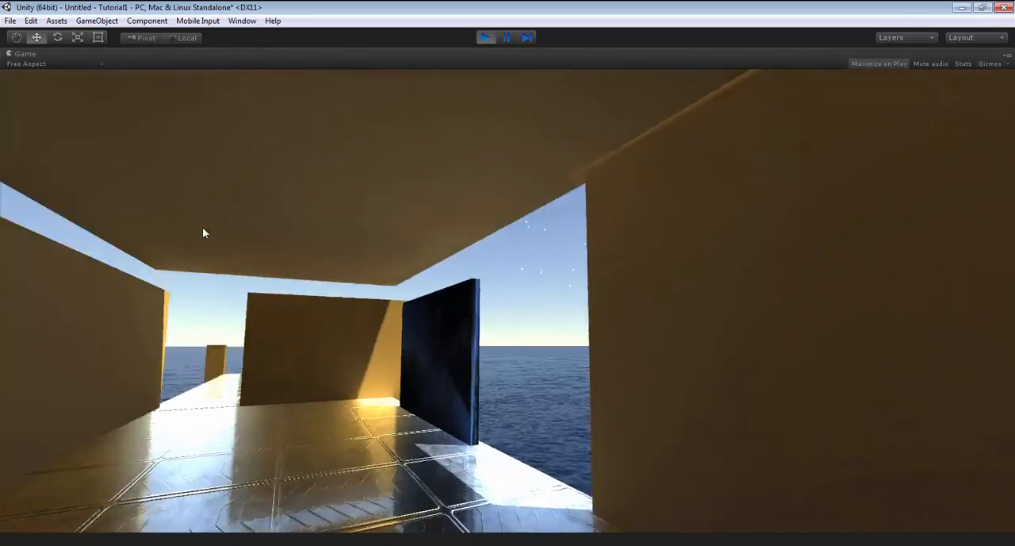
key(w)
key(w)
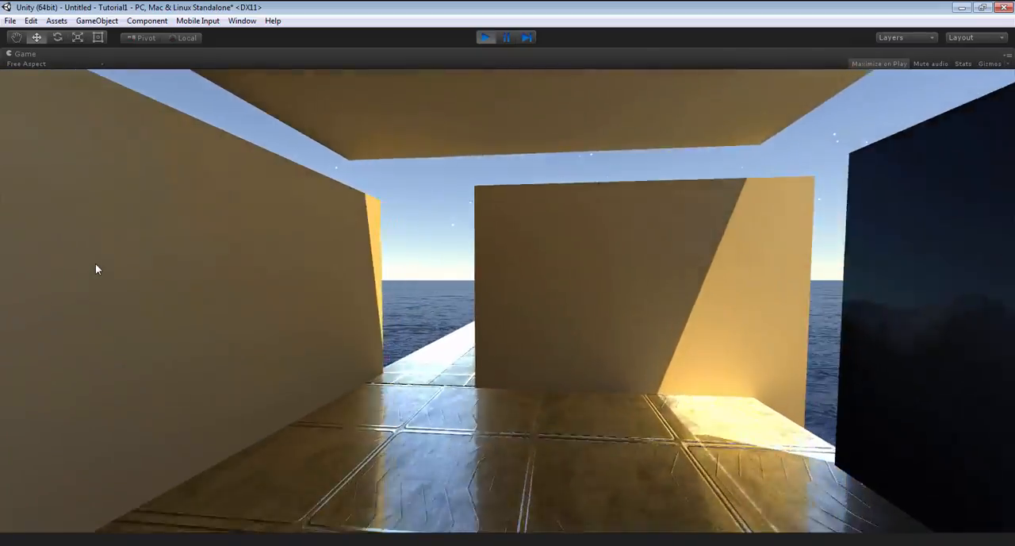
key(w)
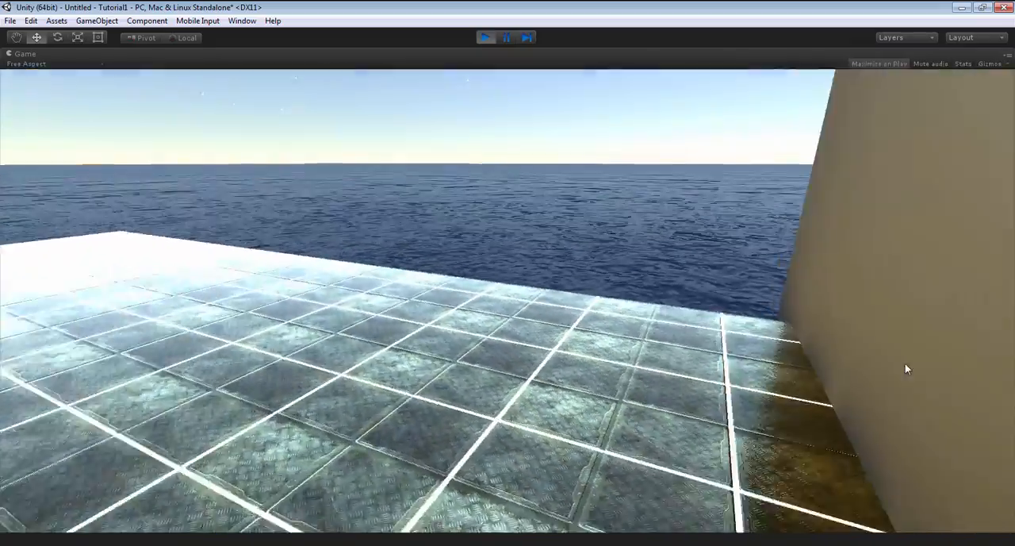
key(d)
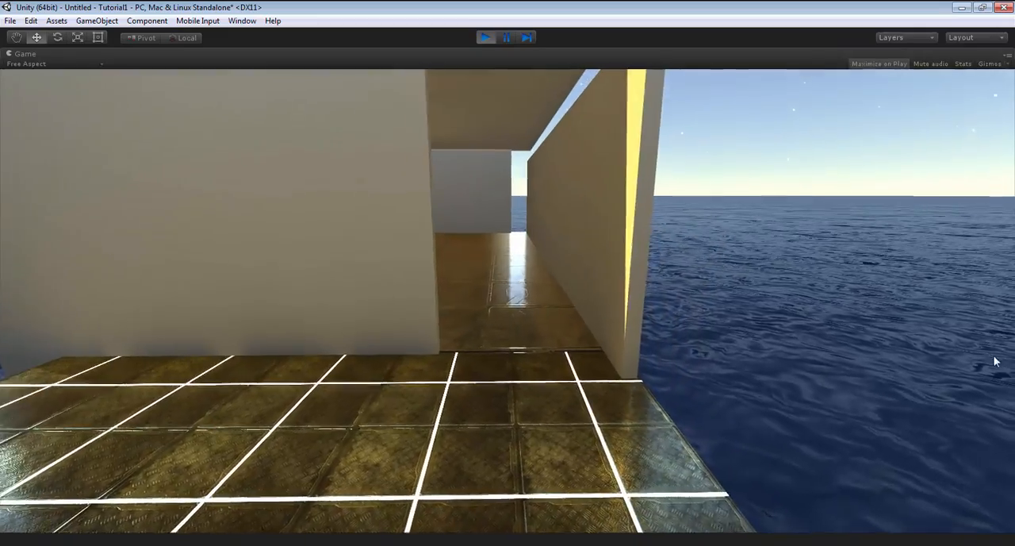
key(w)
key(w)
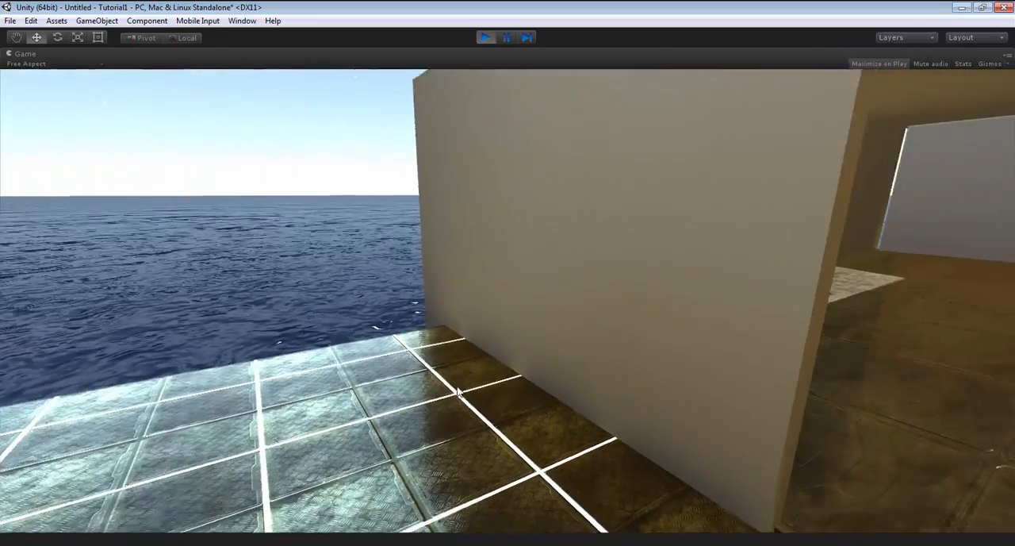
key(w)
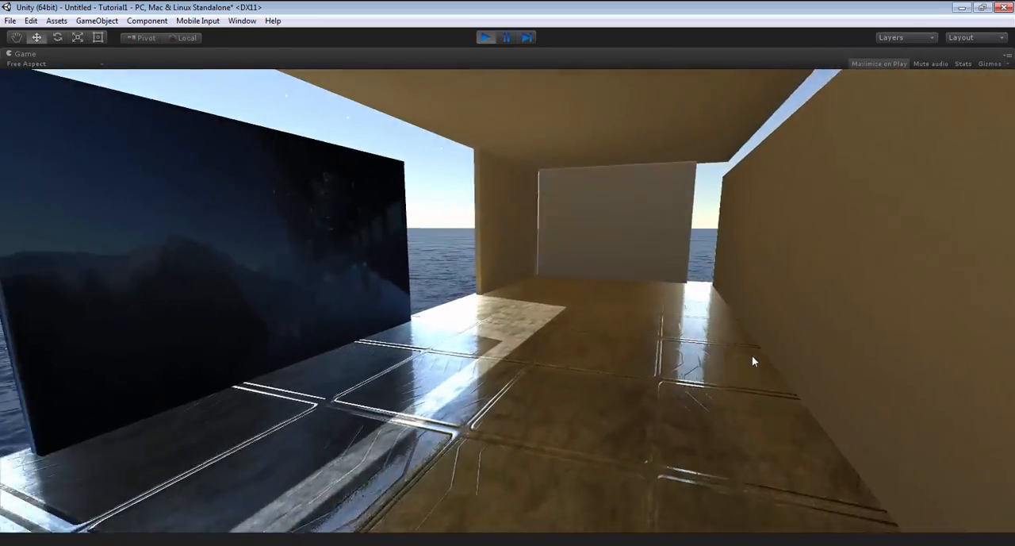
key(w)
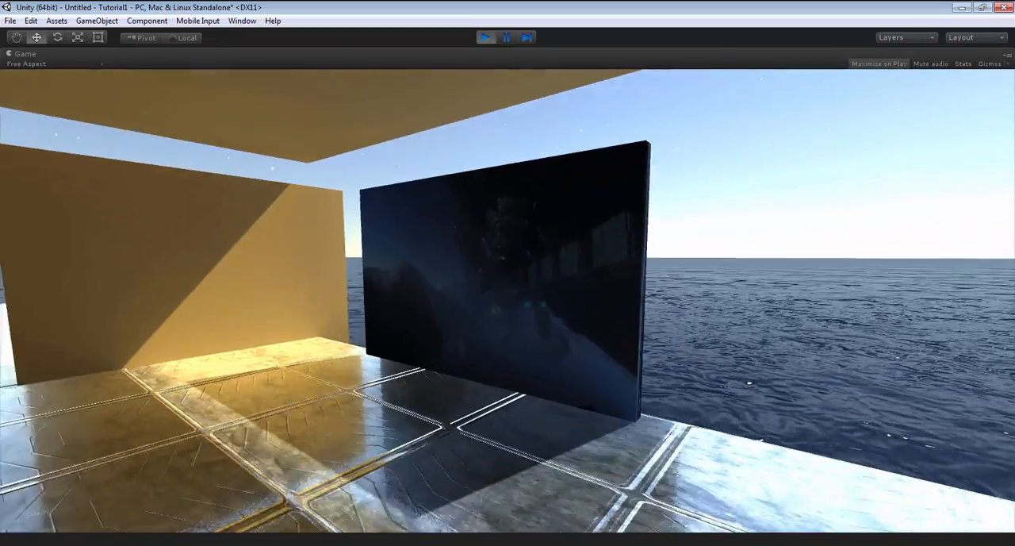
Toggle the glowing wall panel on and off, and examine the sun over the water and the dusk lighting in play mode.
key(a)
key(d)
key(s)
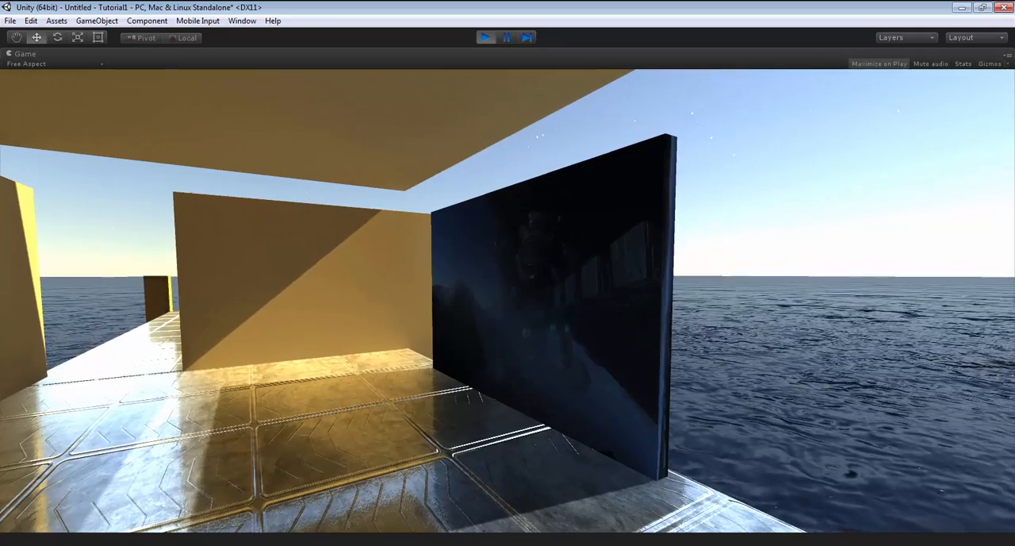
key(e)
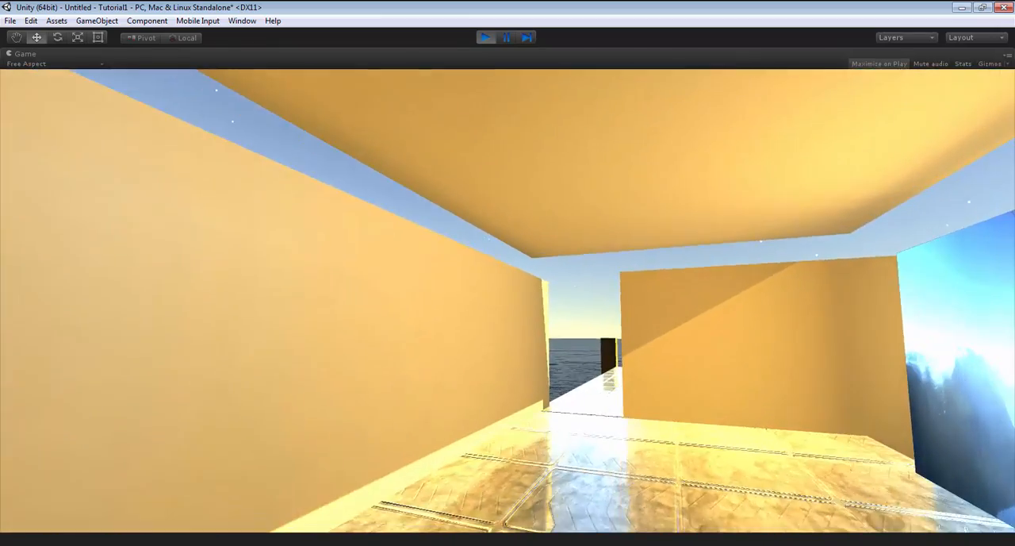
key(e)
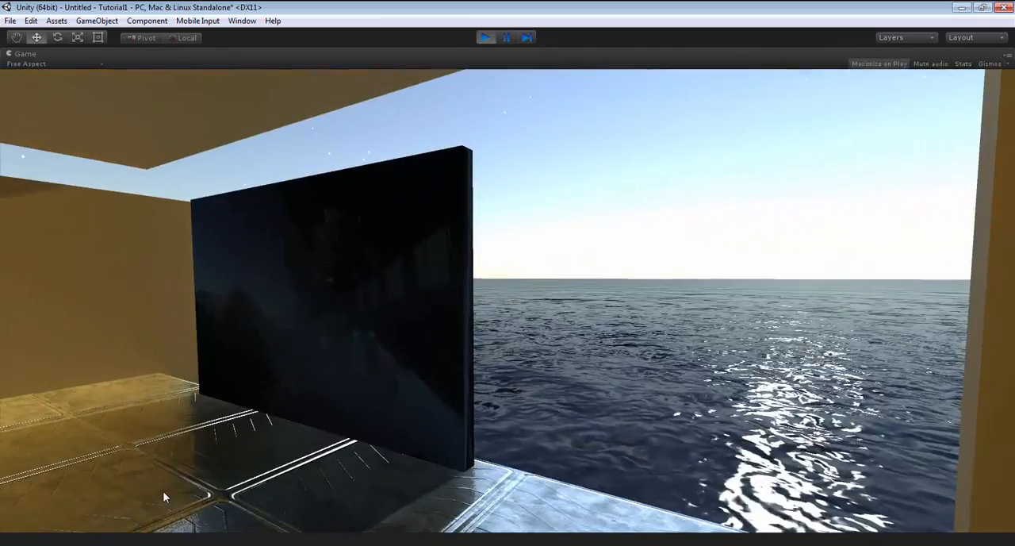
key(w)
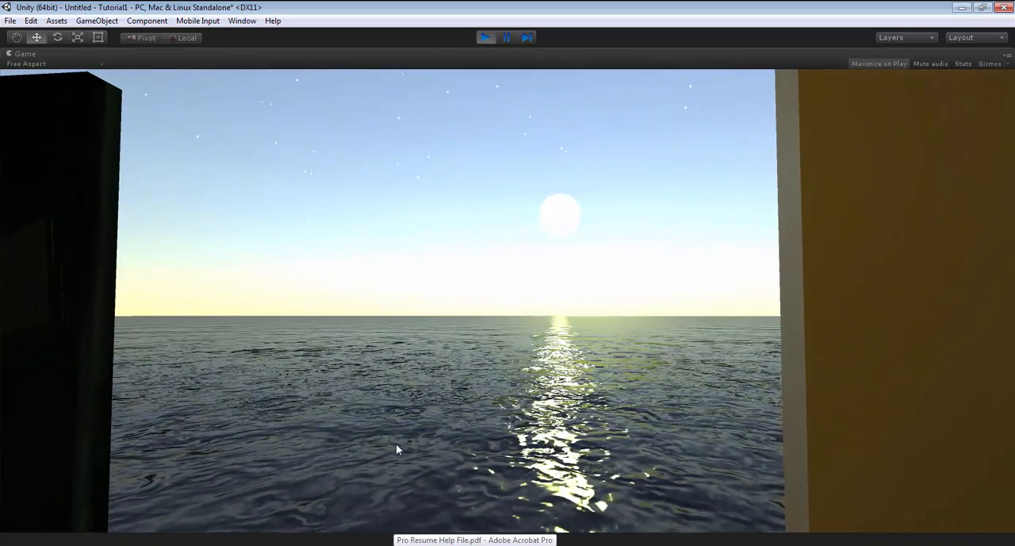
key(a)
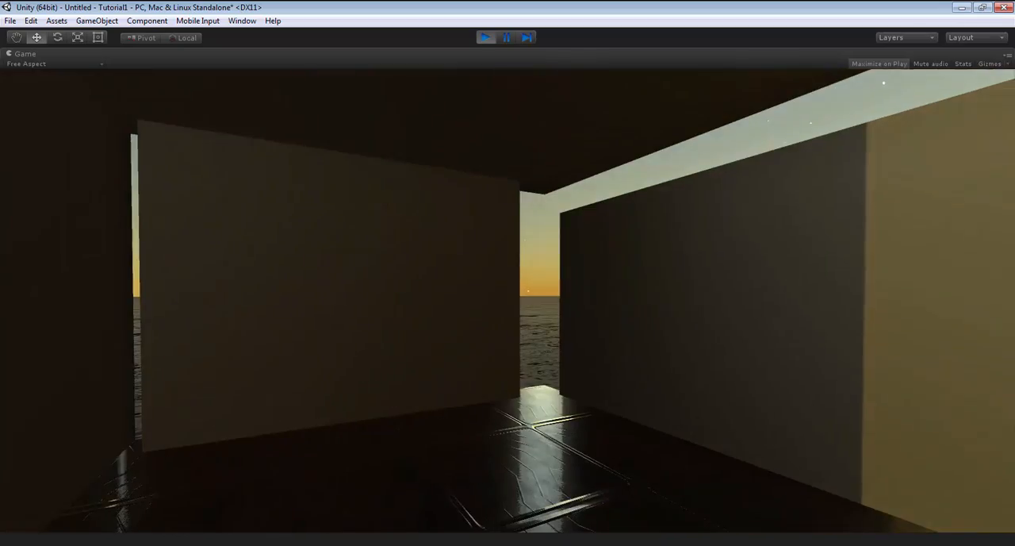
key(w)
key(Escape)
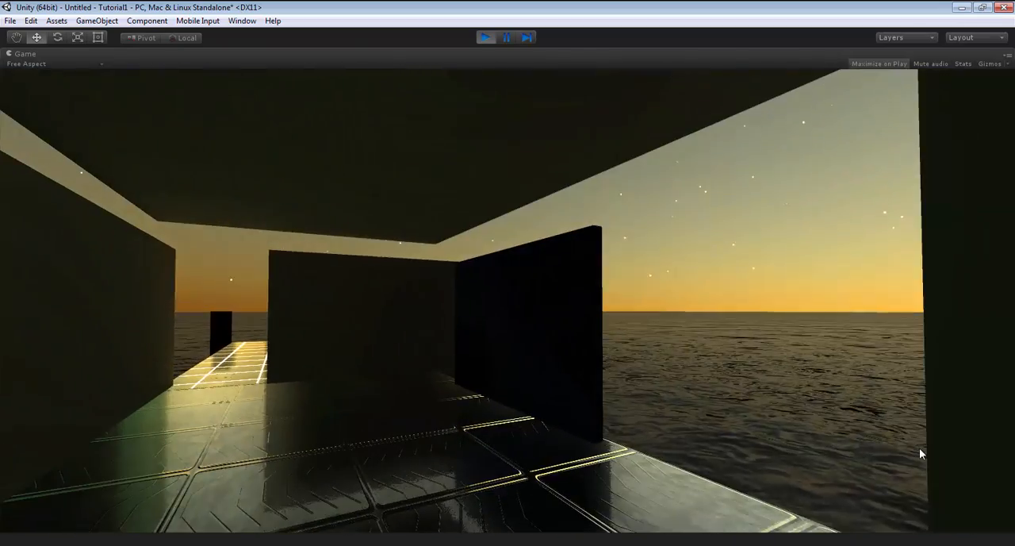
key(w)
key(w)
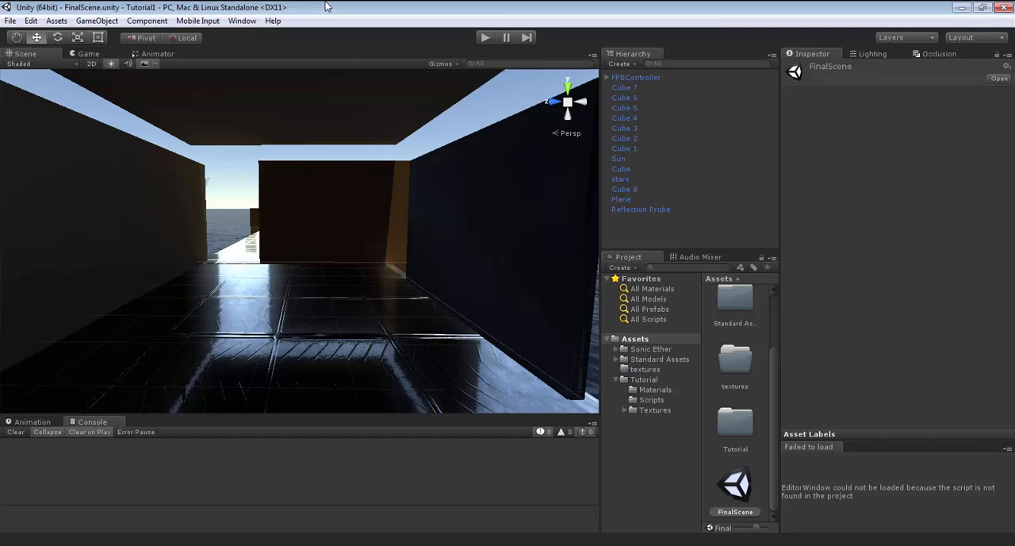
Create a new scene and view its default directional light and the scene lighting settings.
click(10, 20)
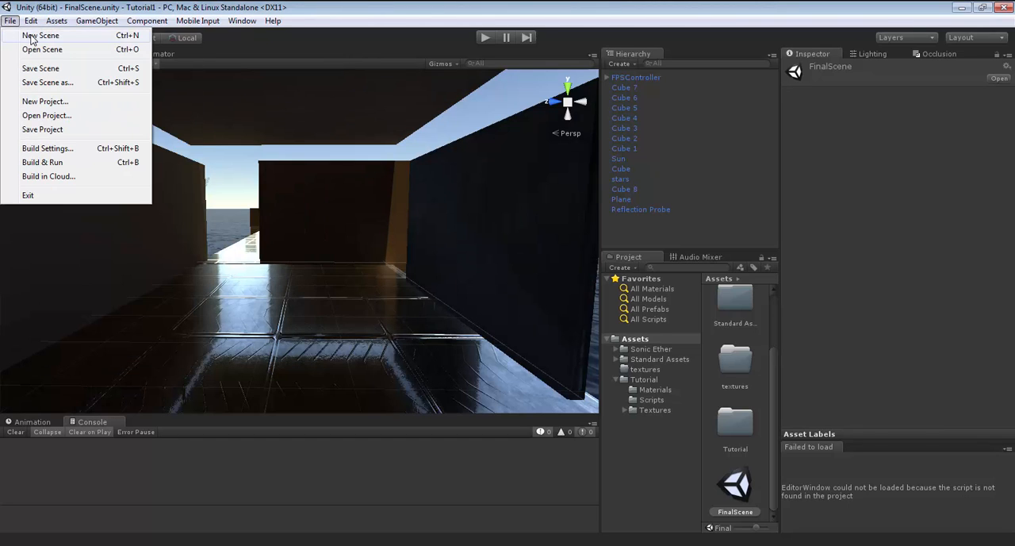
click(31, 35)
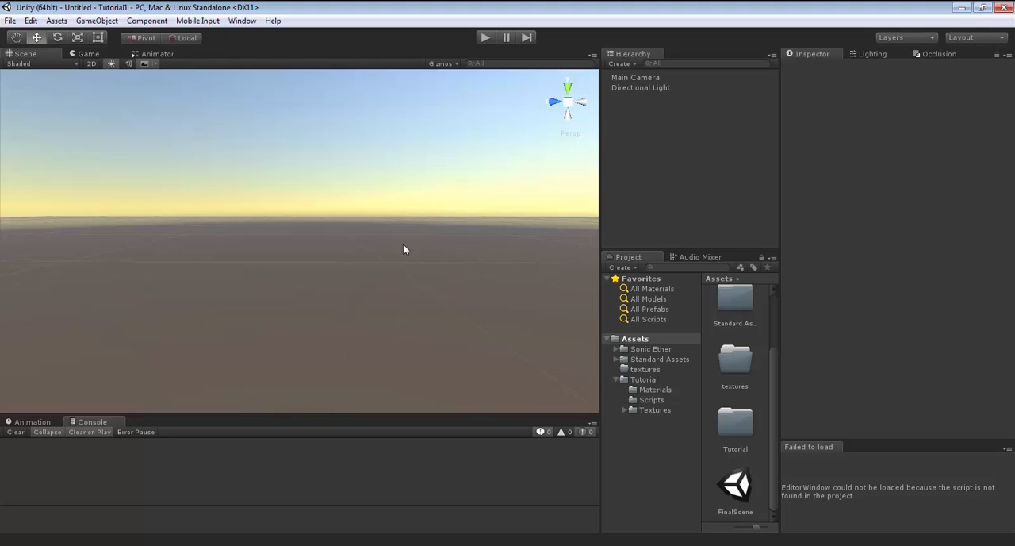
click(646, 87)
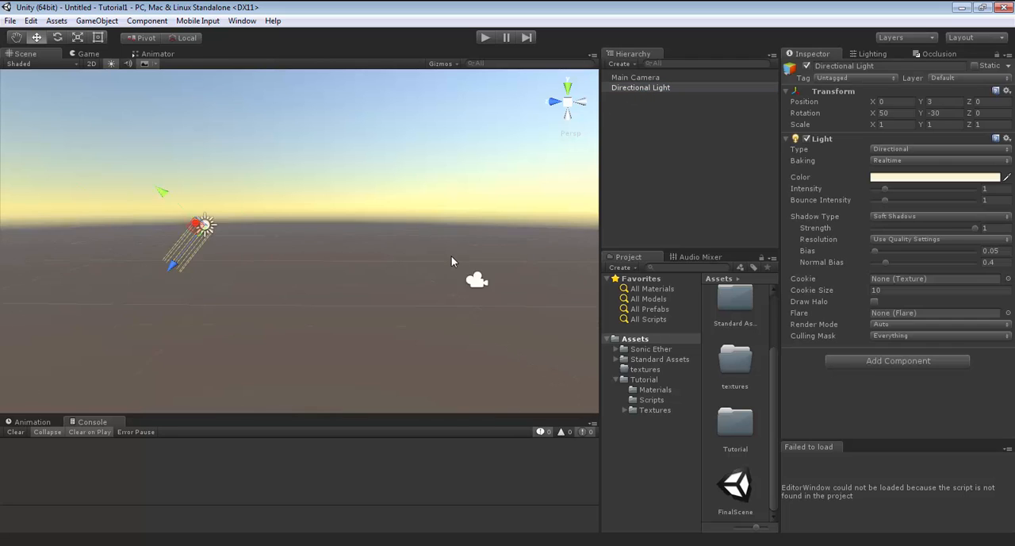
mouse_move(490, 285)
right_down()
mouse_move(512, 299)
mouse_move(535, 291)
mouse_move(413, 277)
mouse_move(492, 282)
right_up()
key(w)
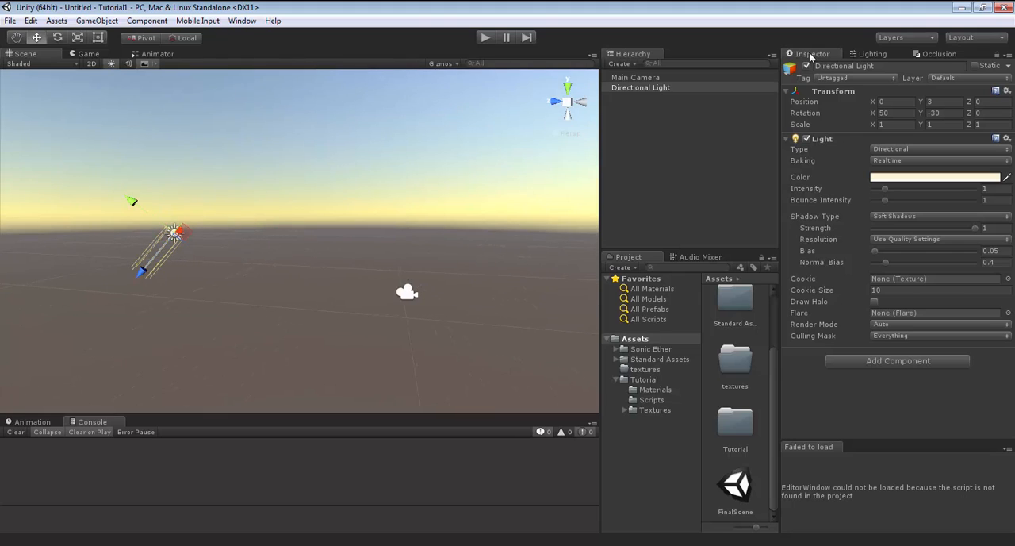
click(872, 54)
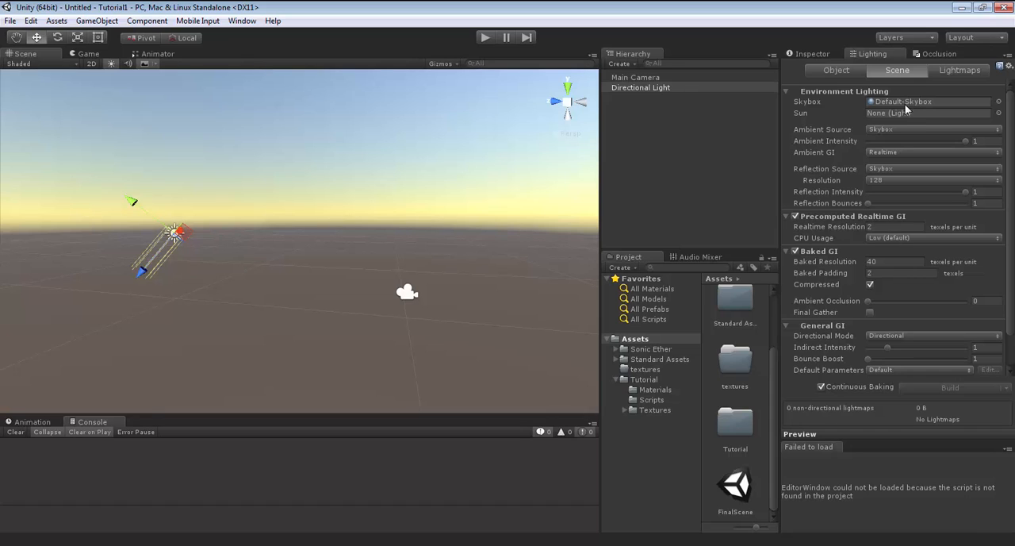
Delete the default Directional Light and Main Camera from the new scene.
click(634, 77)
click(640, 88)
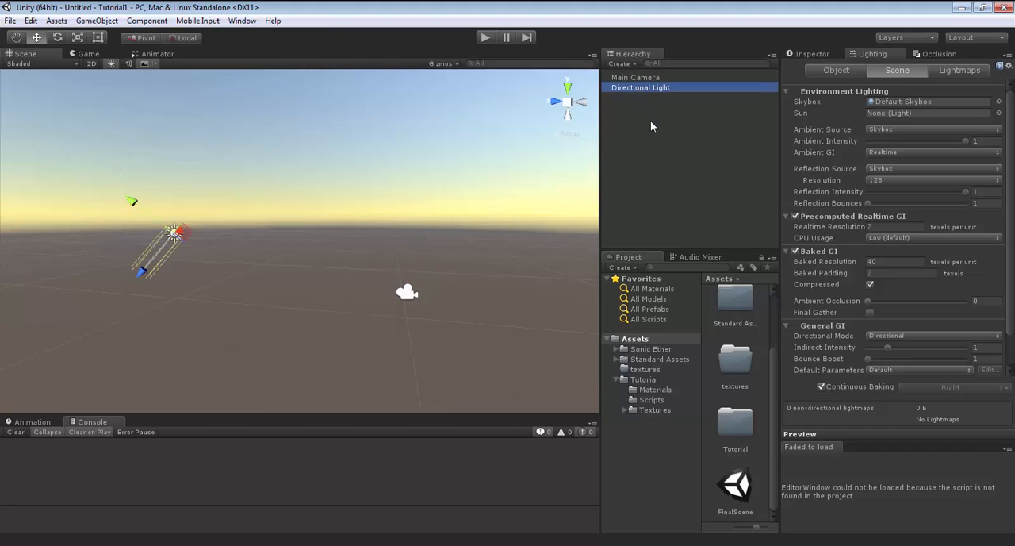
key(Delete)
click(641, 77)
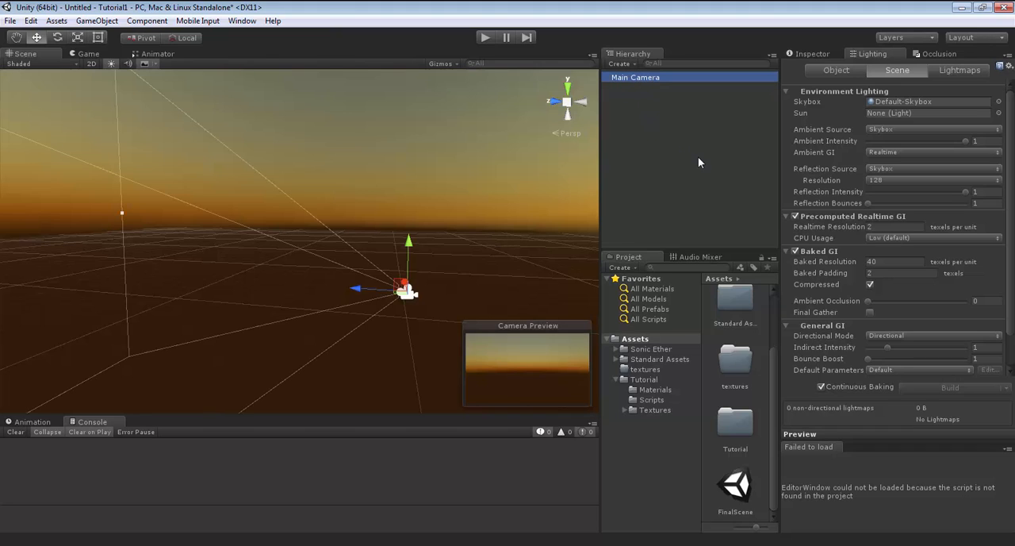
key(Delete)
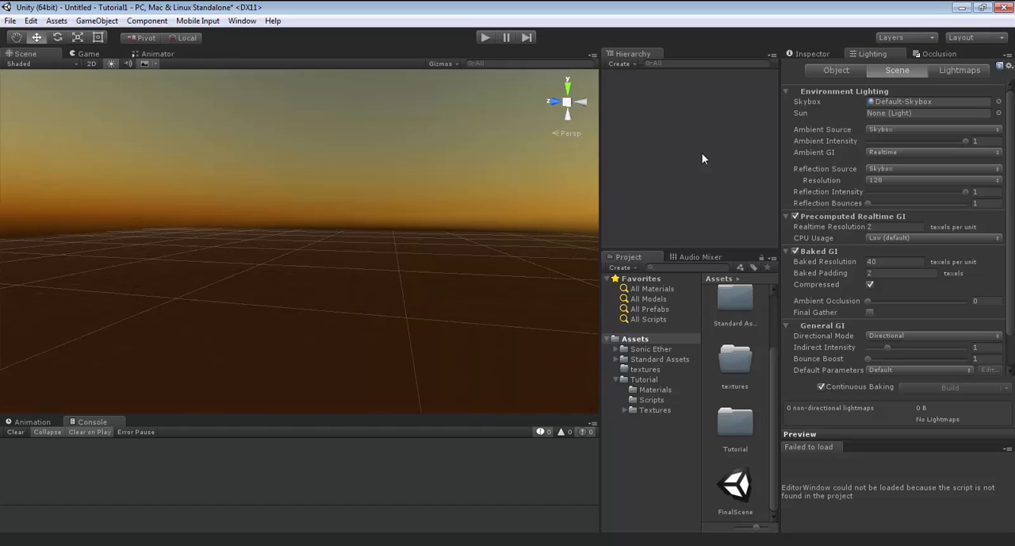
Create a new material named Skybox in the Tutorial project's Materials folder.
click(650, 390)
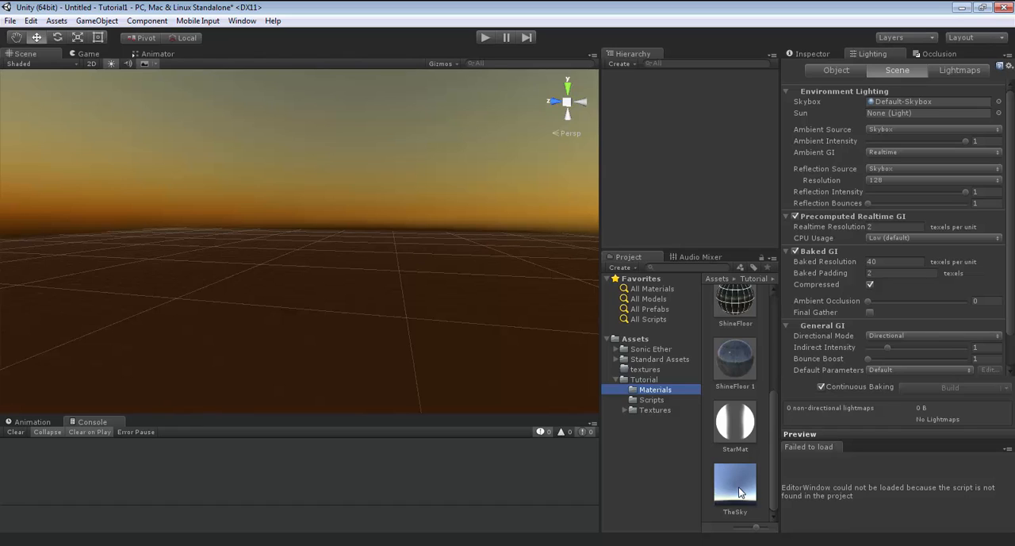
click(630, 270)
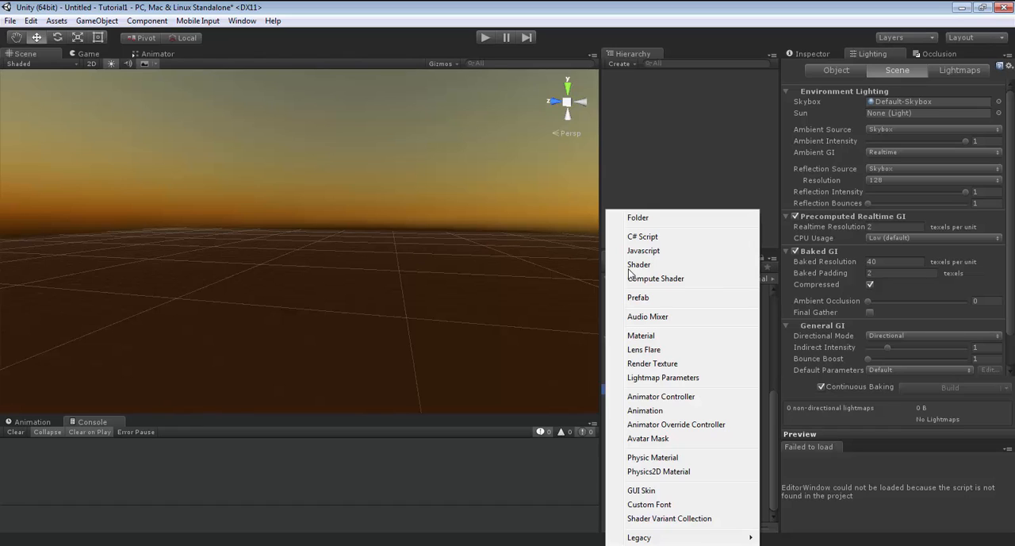
click(661, 335)
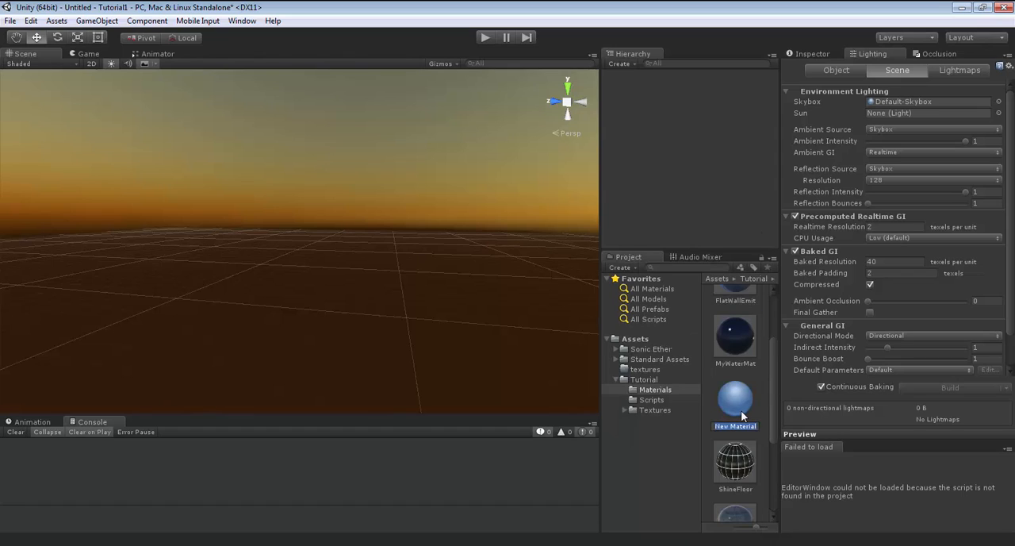
text(Skybox)
key(Return)
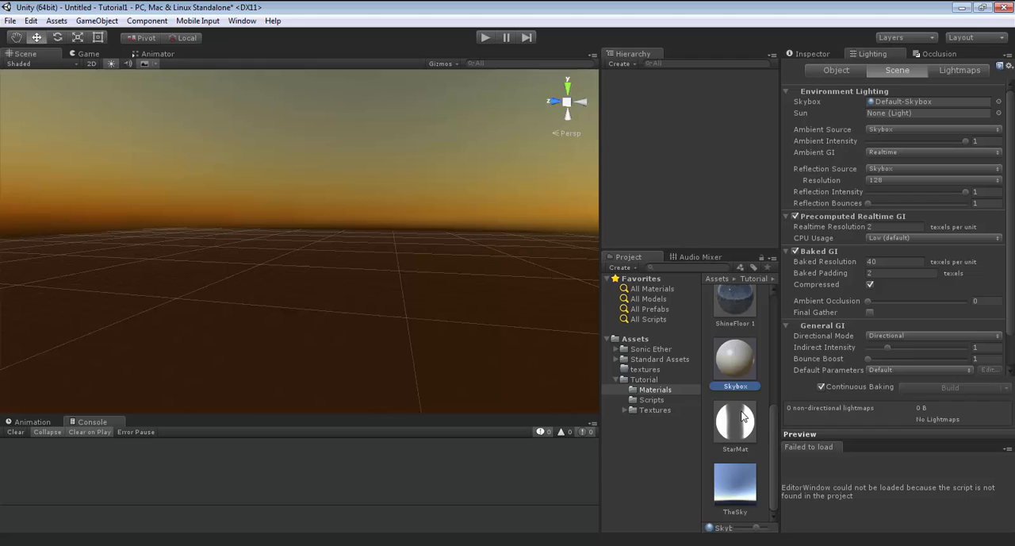
Change the Skybox material's shader to Skybox/Procedural.
click(813, 55)
click(911, 77)
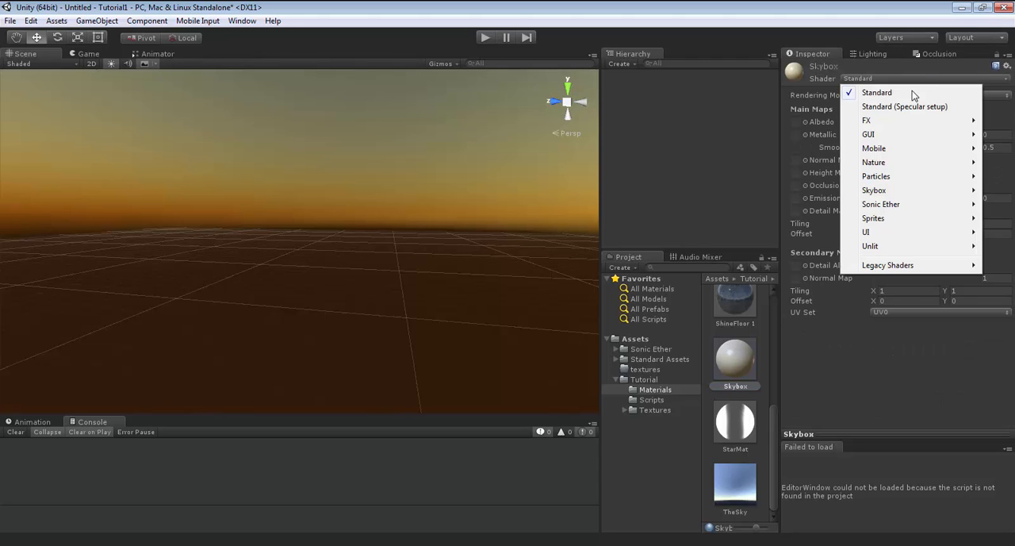
mouse_move(914, 193)
click(808, 219)
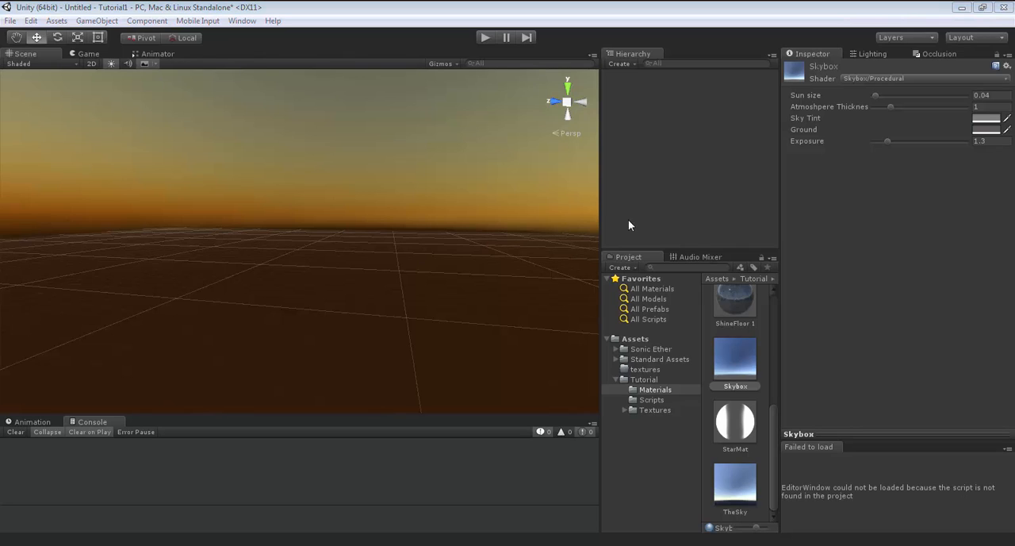
Set the Skybox material's sun size to 0.057 and its atmosphere thickness to 1.25.
click(999, 97)
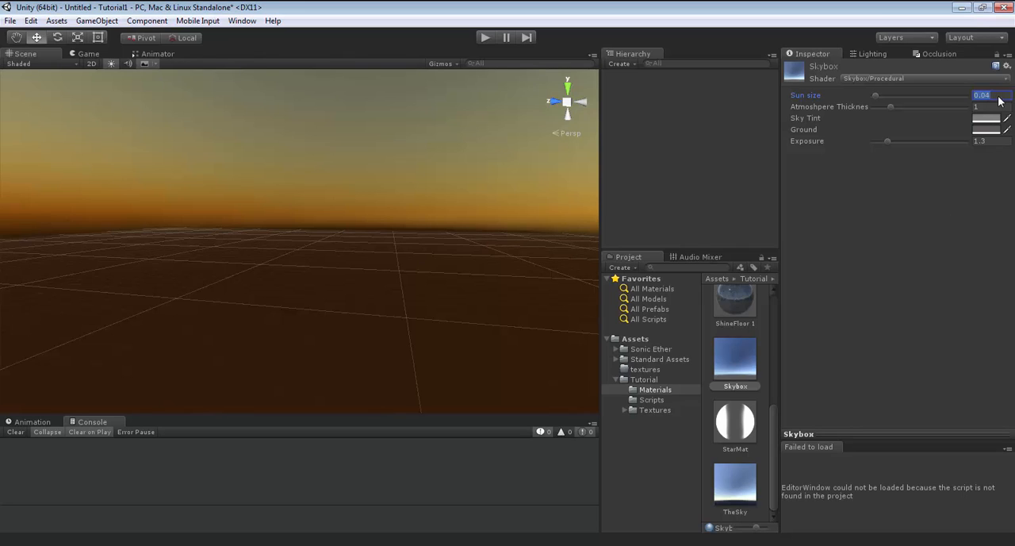
text(0.0)
key(Tab)
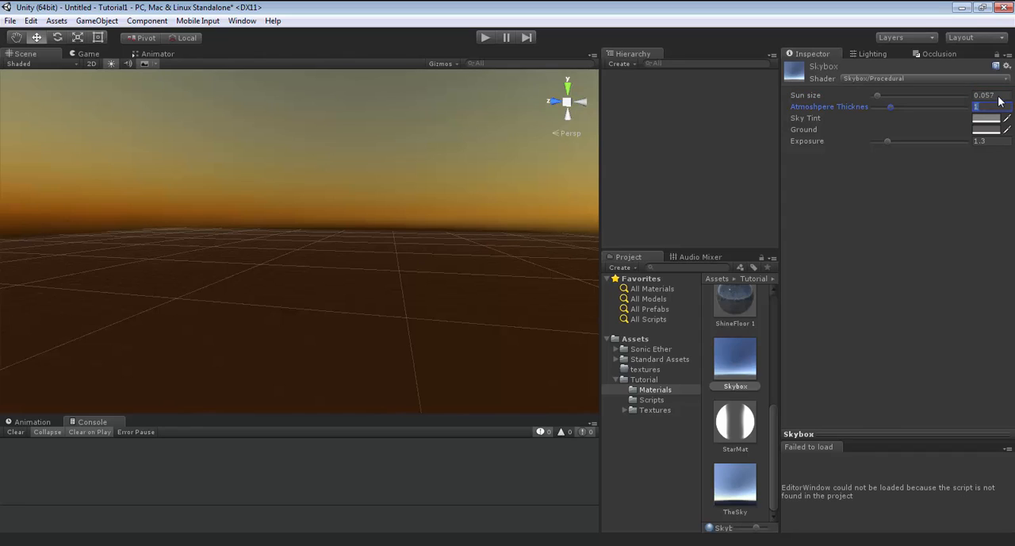
text(1.25)
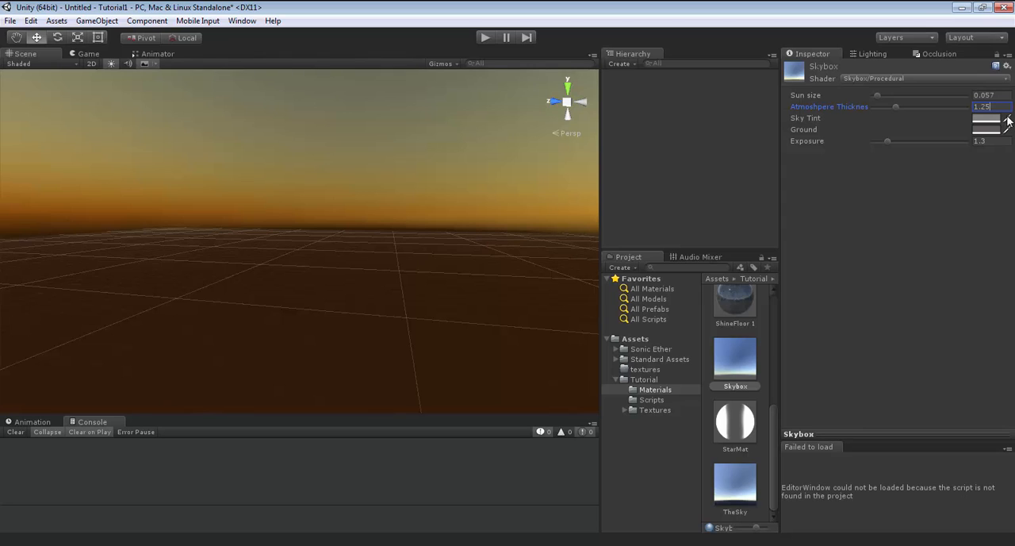
Set the Skybox material's sky tint to RGB 120, 120, 120.
click(990, 120)
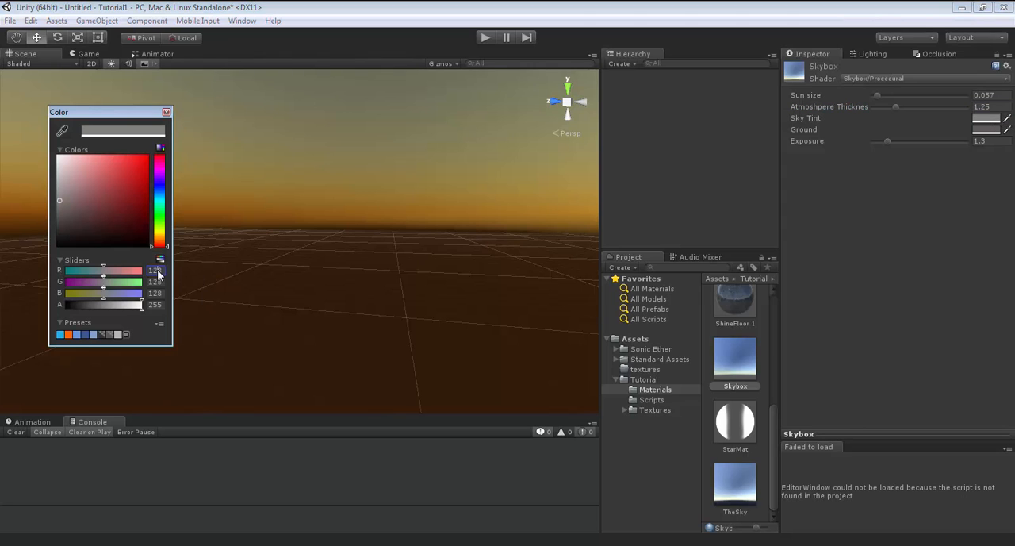
click(158, 273)
text(120)
key(Tab)
text(120)
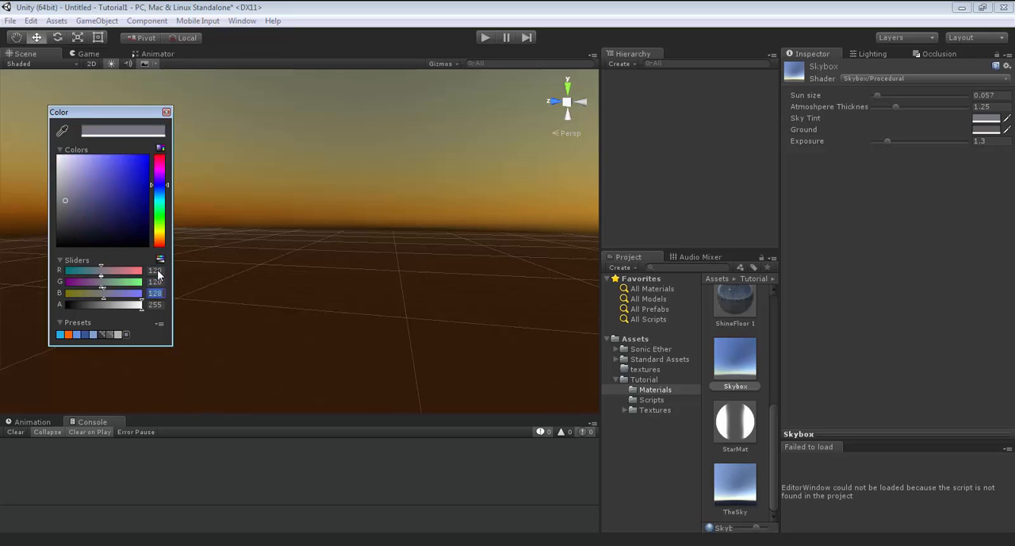
key(Tab)
text(120)
click(167, 113)
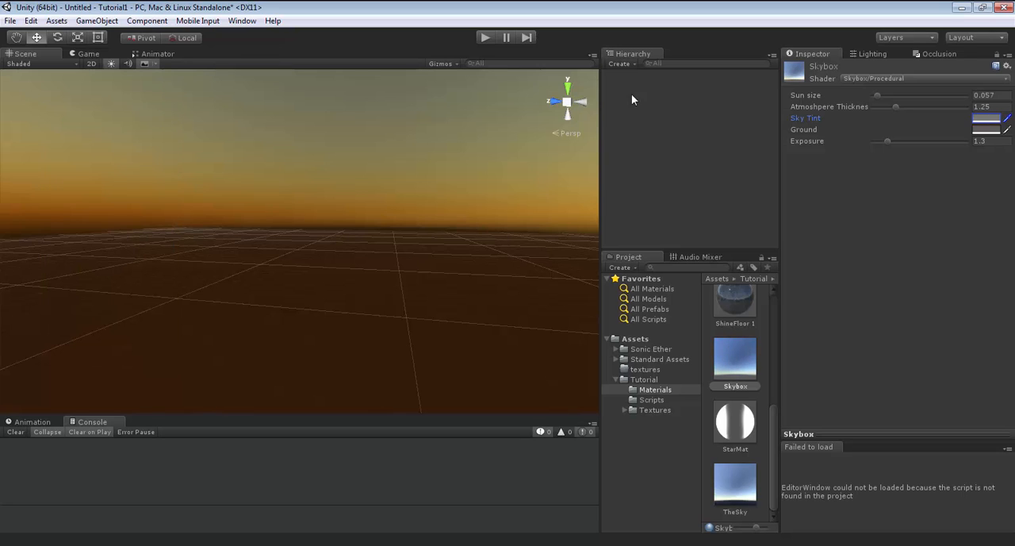
Set the Skybox material's ground colour to black and its exposure to 1.56.
click(984, 130)
drag(76, 209, 10, 288)
click(166, 113)
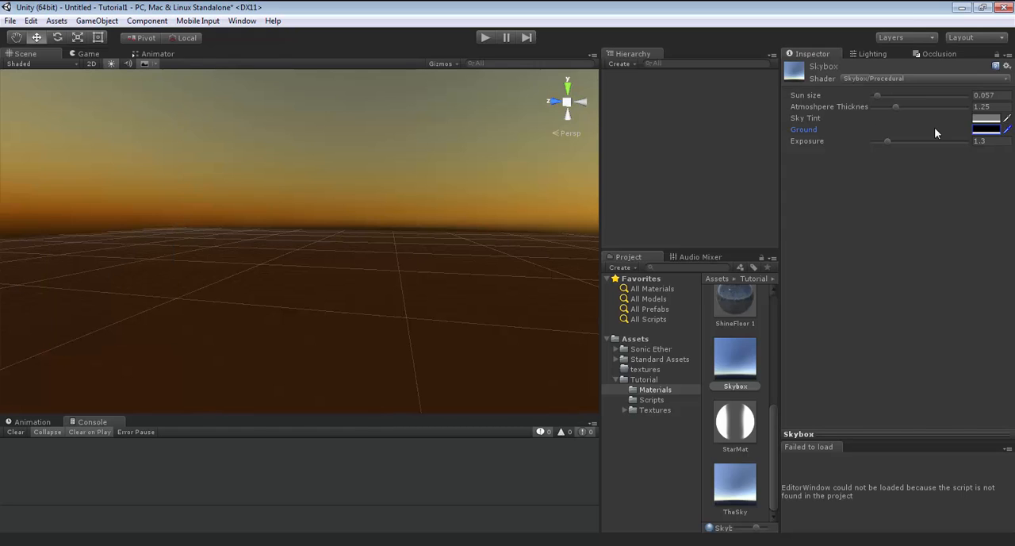
click(994, 141)
text(1.56)
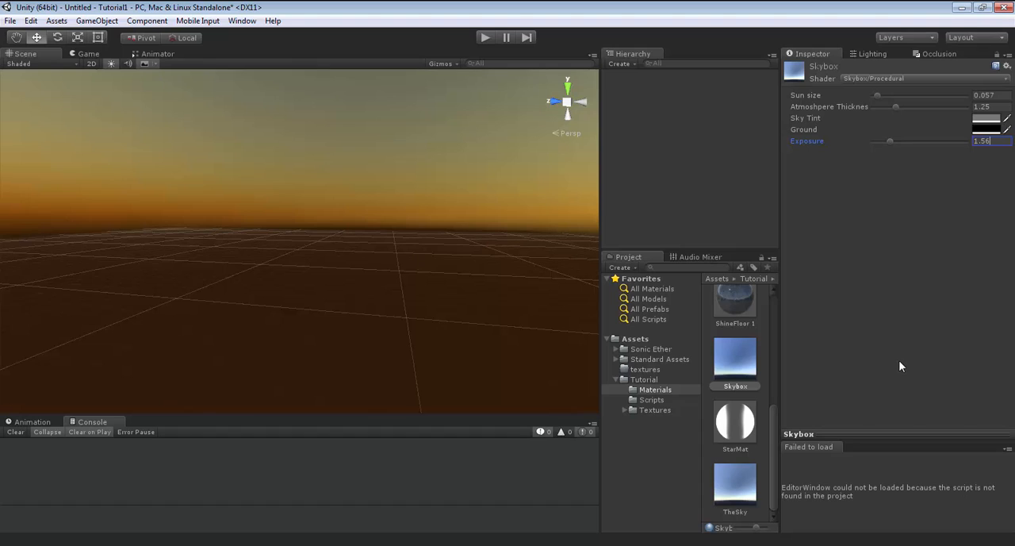
Assign the Skybox material as the scene's skybox in the environment lighting settings.
click(774, 416)
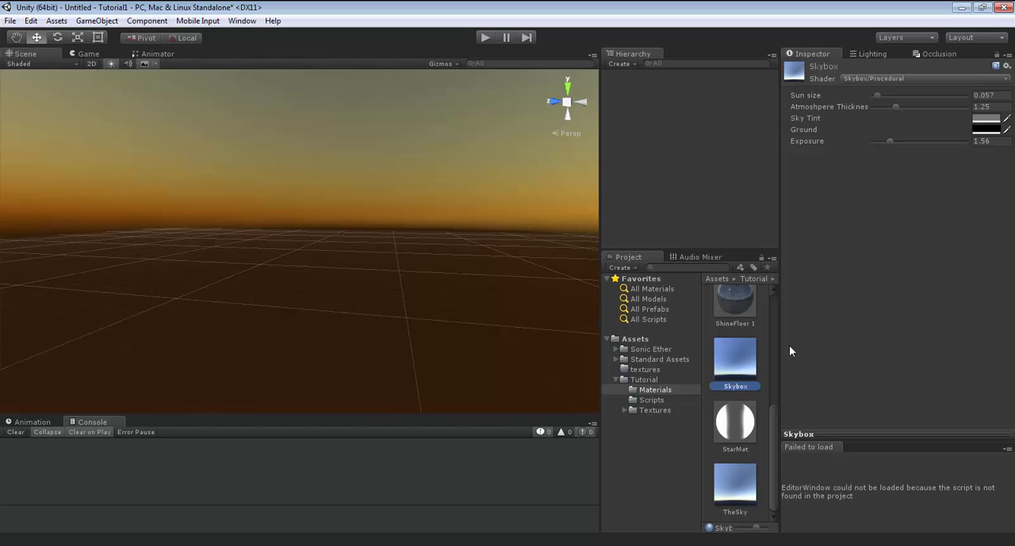
click(868, 54)
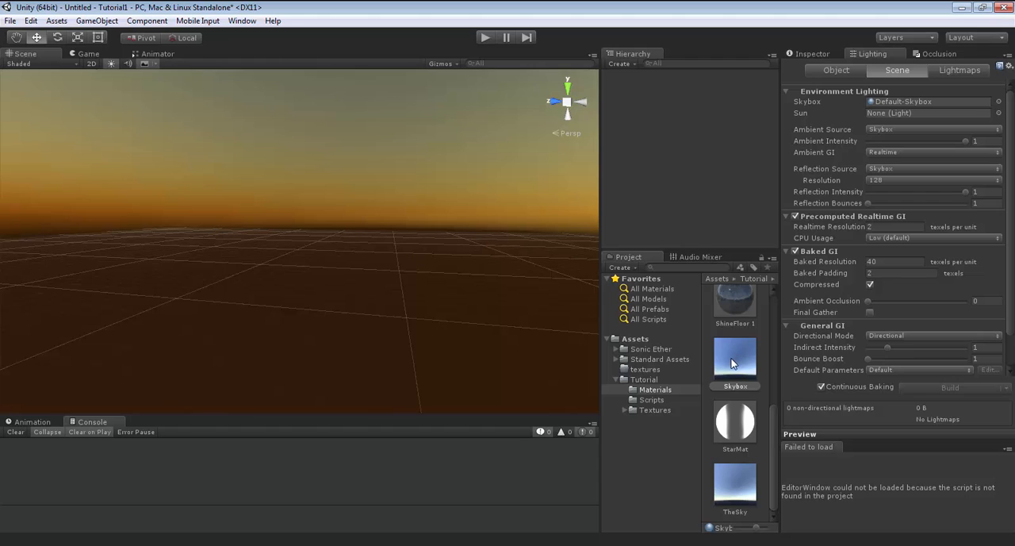
drag(731, 363, 902, 101)
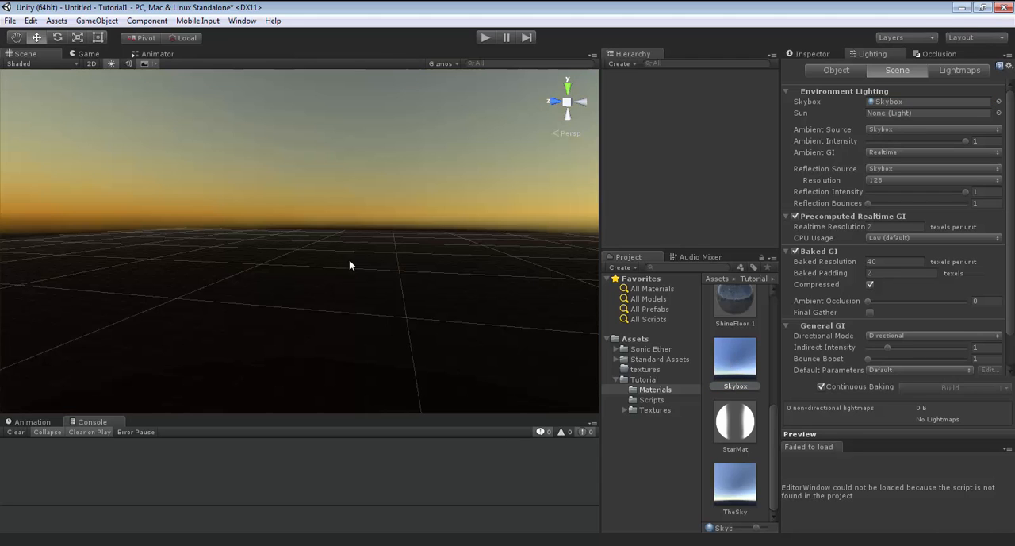
right_drag(168, 266, 226, 232)
Add the Sun prefab from the Tutorial folder to the scene and review its Light, Set Sun Light and Auto Intensity components.
click(644, 379)
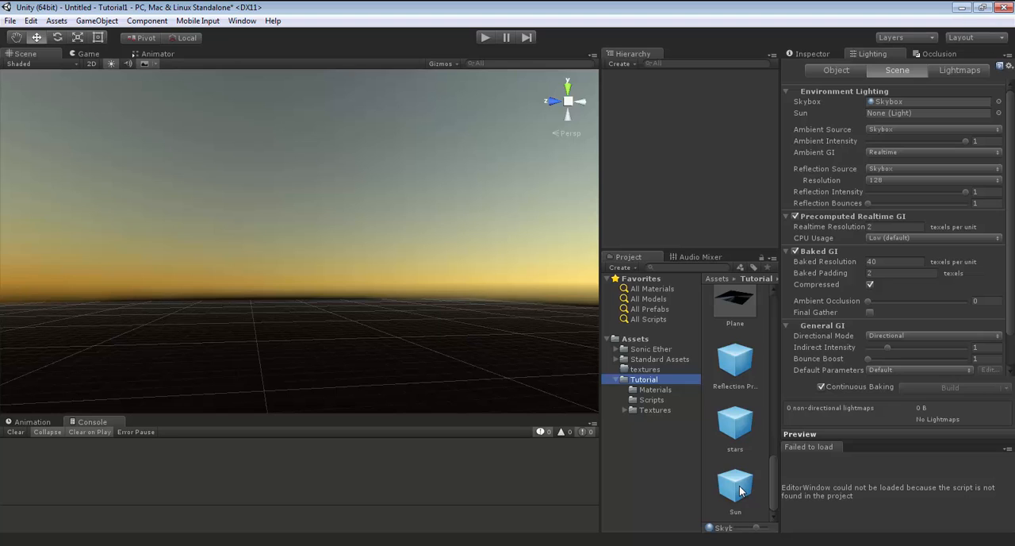
click(735, 487)
drag(667, 141, 660, 117)
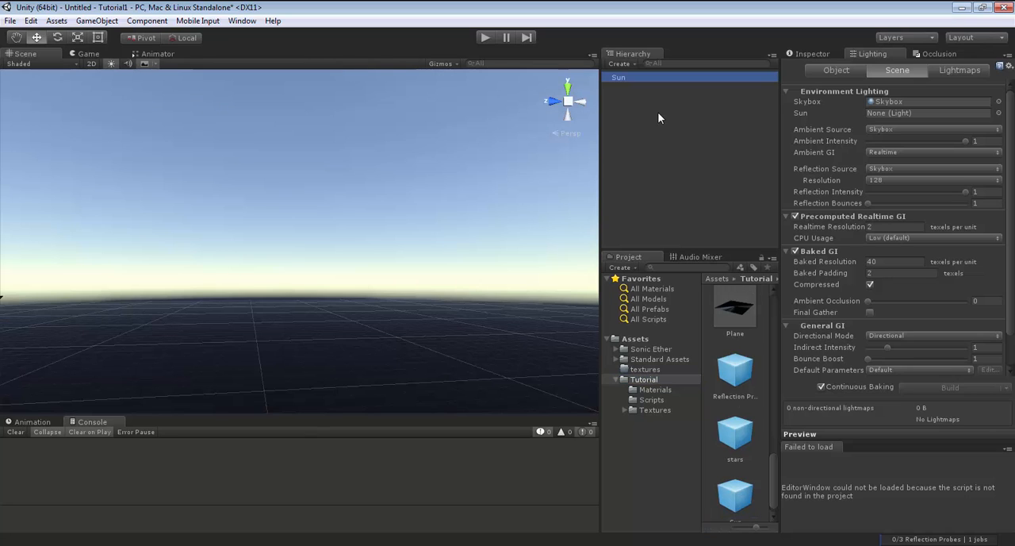
right_drag(506, 209, 396, 244)
click(813, 54)
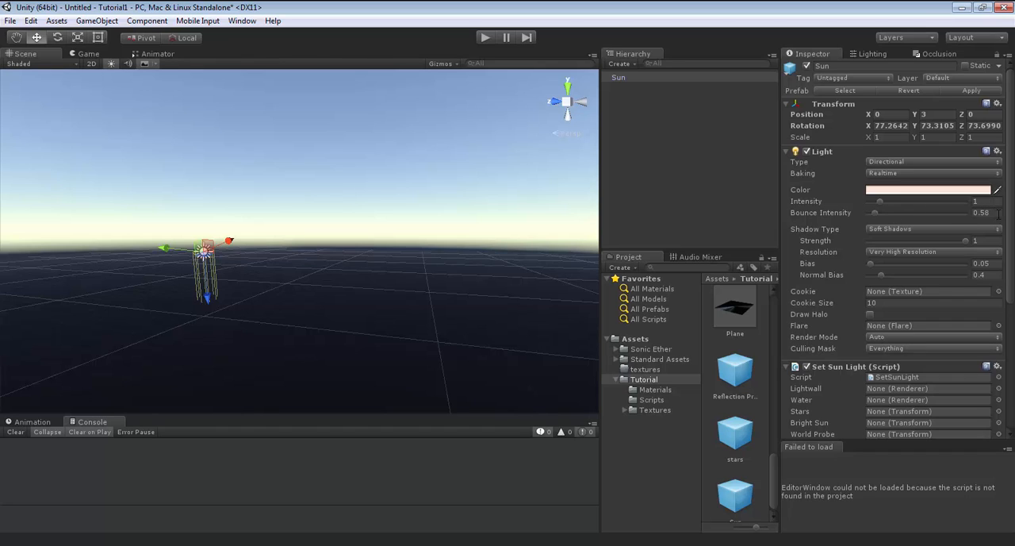
scroll(954, 289, down, 4)
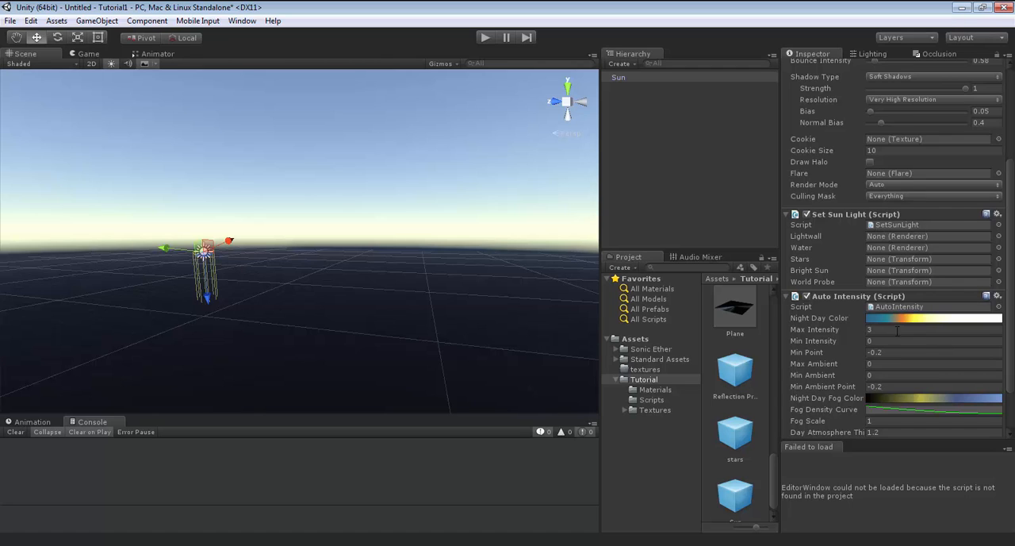
scroll(916, 327, down, 2)
scroll(919, 326, up, 3)
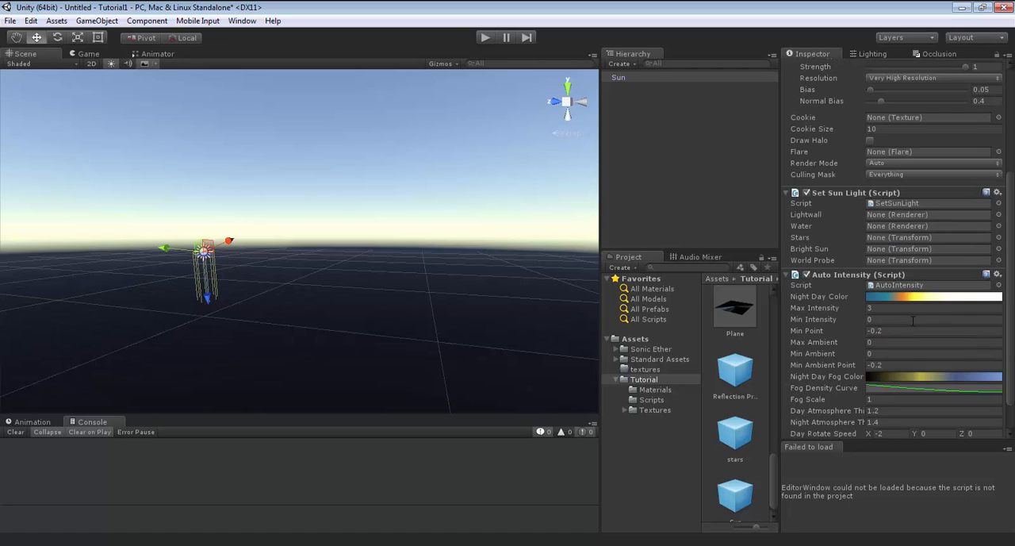
scroll(919, 297, up, 3)
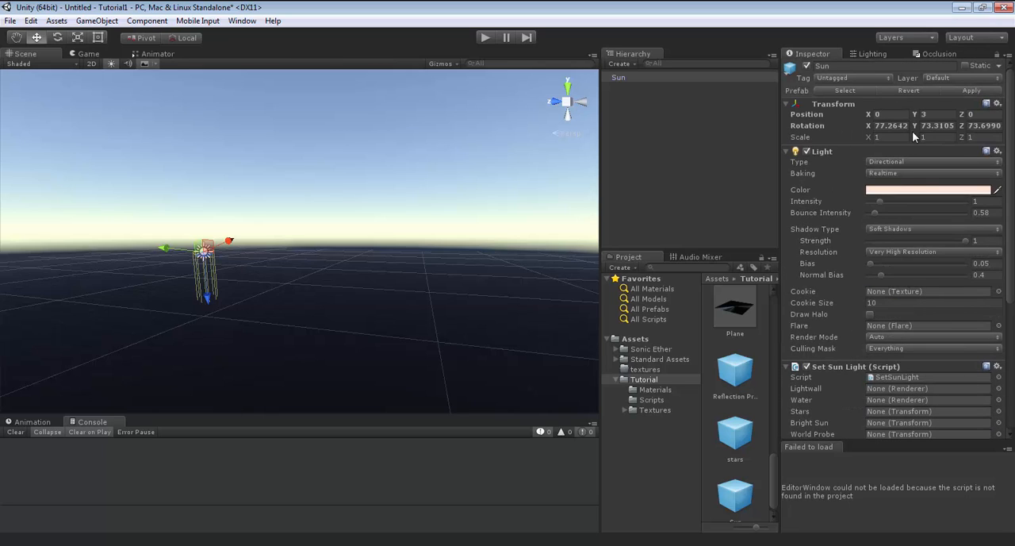
Set both the ambient intensity and the reflection intensity of the scene's environment lighting to 0.
click(872, 53)
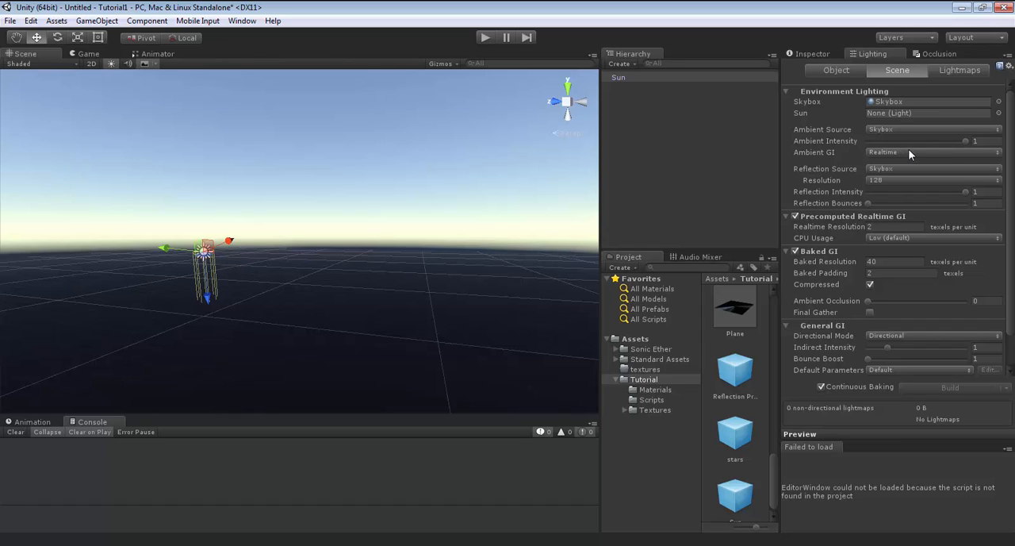
click(965, 140)
drag(966, 142, 825, 141)
drag(967, 193, 805, 197)
Configure the scene's global illumination with Baked GI off, realtime resolution 8, indirect intensity 1.57 and bounce boost 4.
click(796, 251)
click(893, 226)
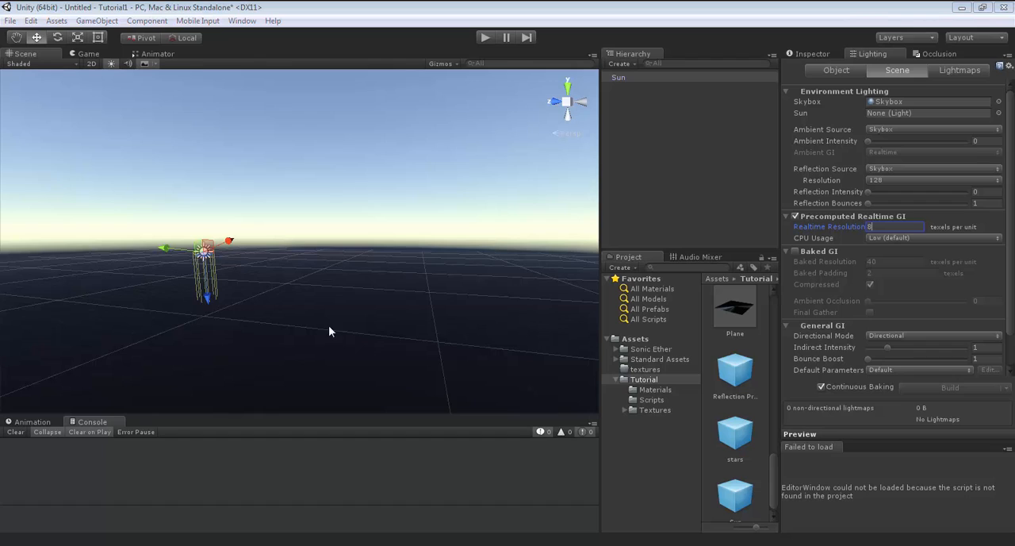
click(986, 349)
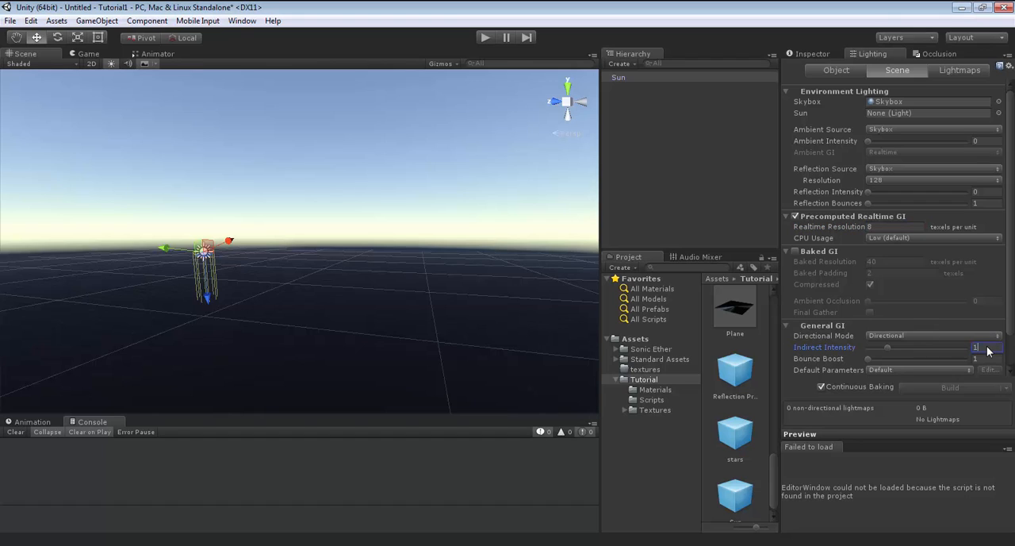
text(.57)
click(990, 359)
text(4)
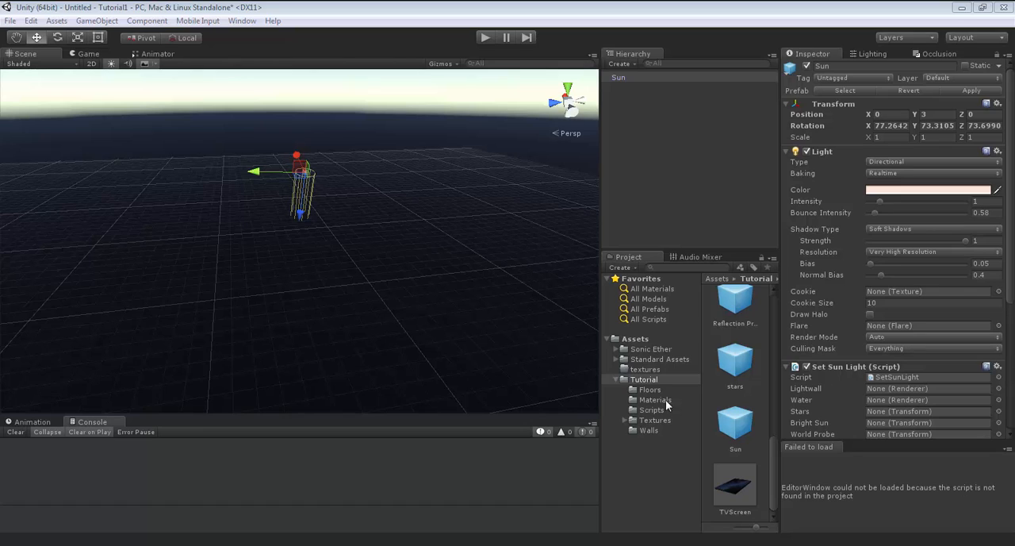
Examine the Wall Left prefab in the Walls folder, including its FlatWall material and albedo colour.
click(634, 428)
scroll(721, 392, up, 2)
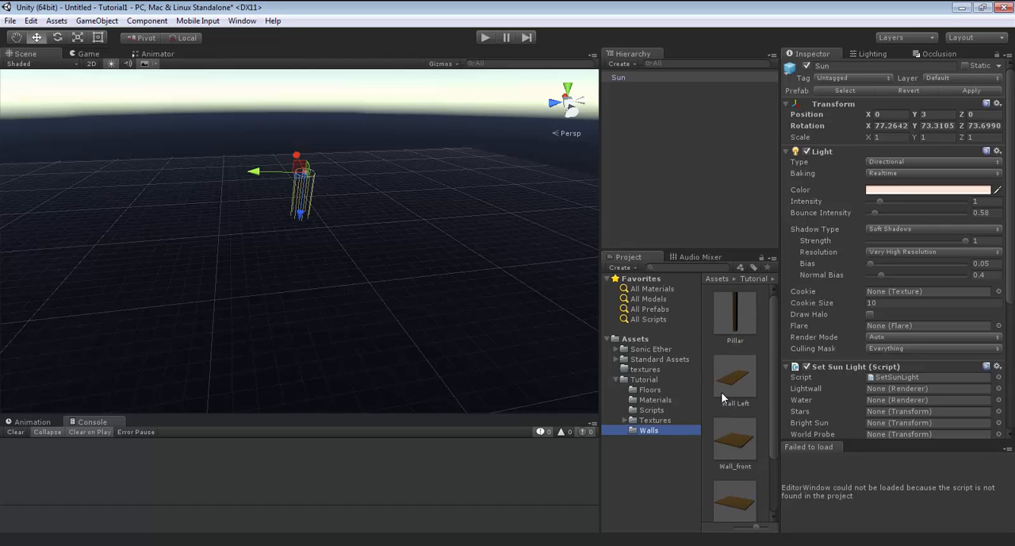
click(732, 382)
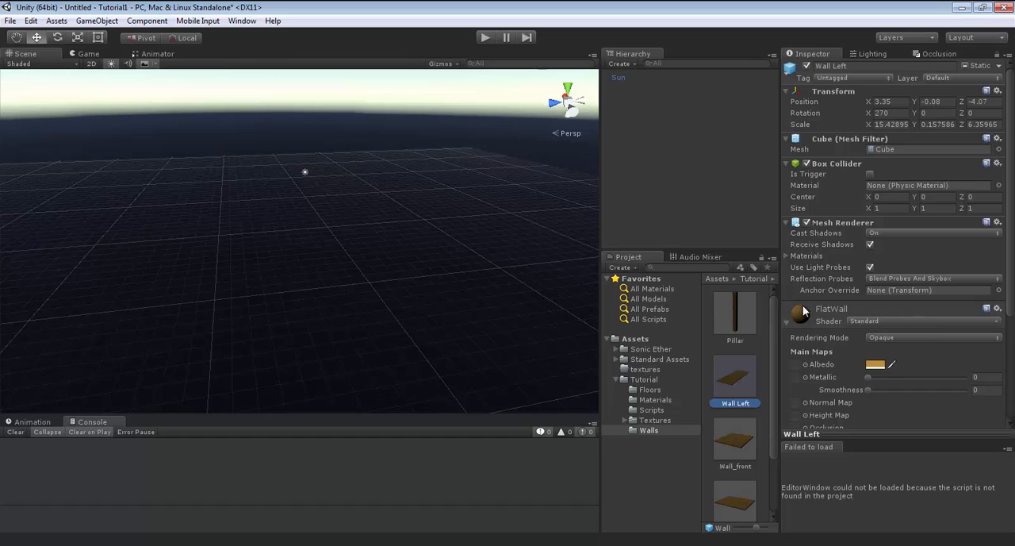
scroll(856, 326, down, 3)
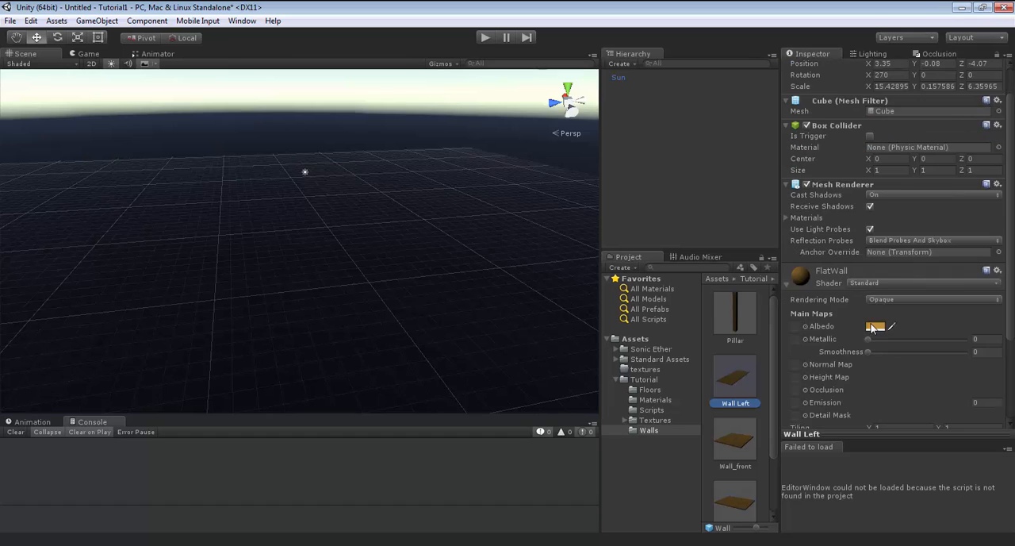
click(876, 290)
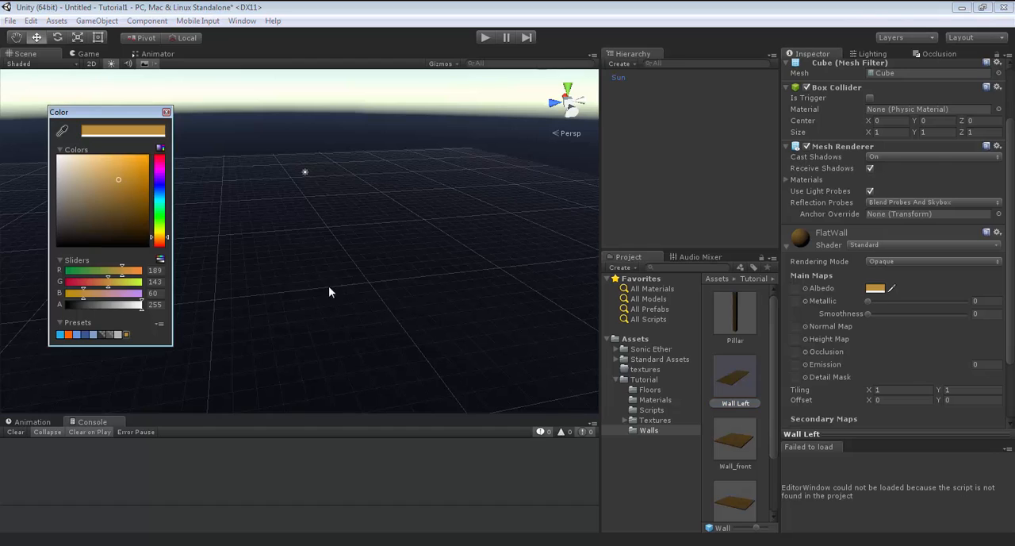
click(167, 113)
scroll(903, 369, up, 3)
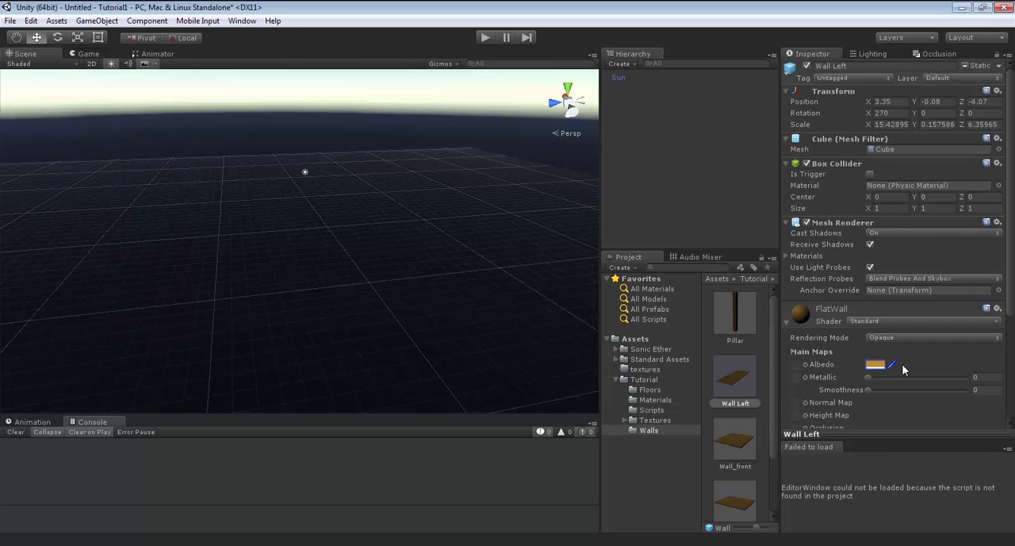
scroll(903, 368, down, 3)
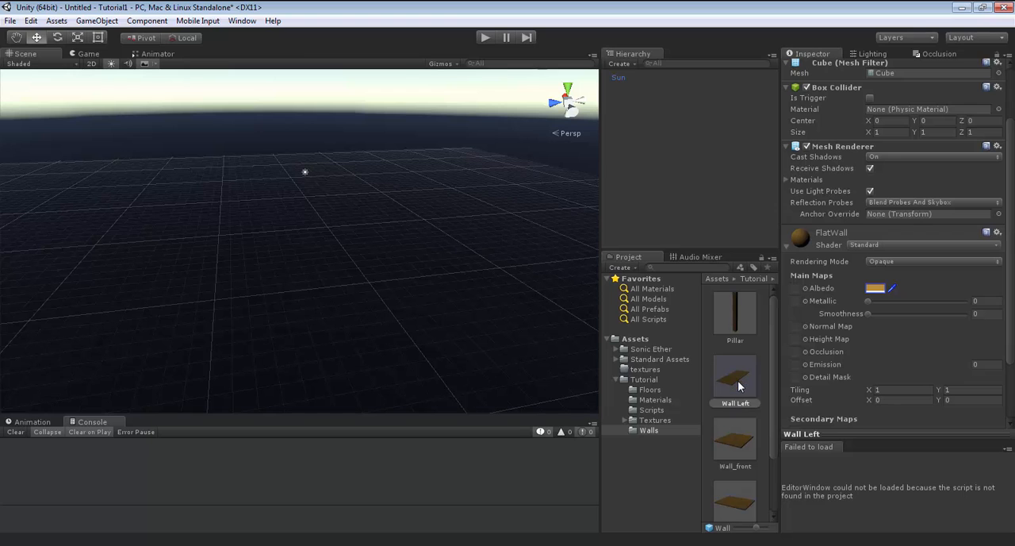
Add the Wall Left and Wall_front prefabs from the Walls folder to the scene.
drag(738, 386, 669, 175)
alt+drag(407, 290, 1008, 286)
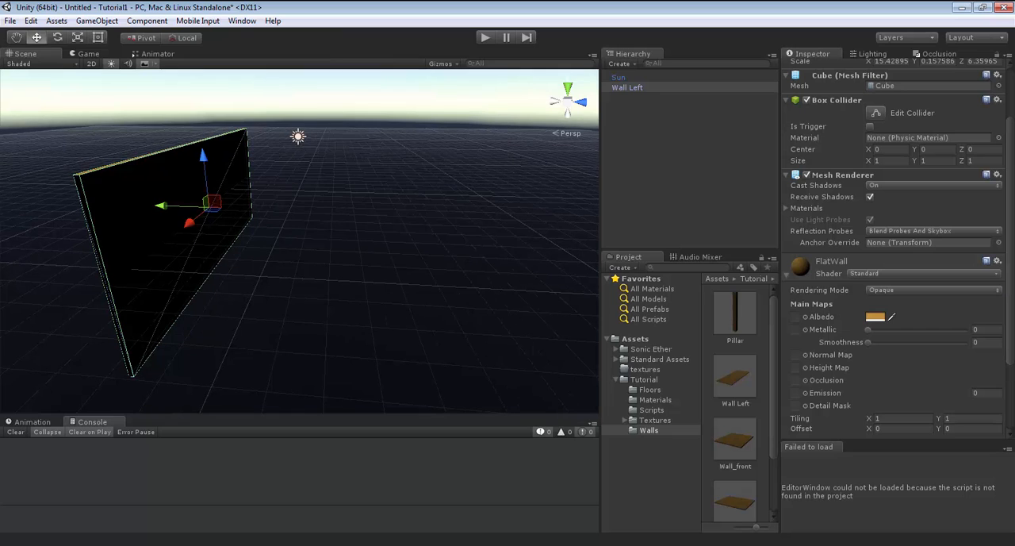
drag(743, 439, 676, 193)
right_drag(482, 267, 839, 343)
key(w)
Add the Wall_Rear and Wall_Right prefabs from the Walls folder to the scene.
scroll(718, 444, down, 1)
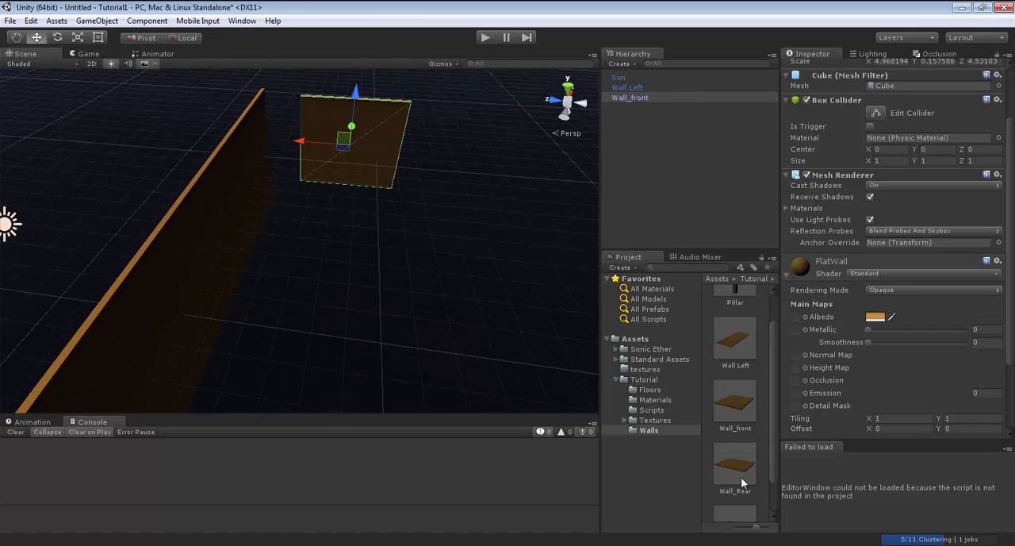
drag(741, 477, 657, 193)
mouse_move(462, 306)
right_down()
mouse_move(468, 373)
mouse_move(859, 484)
mouse_move(452, 288)
mouse_move(468, 294)
right_up()
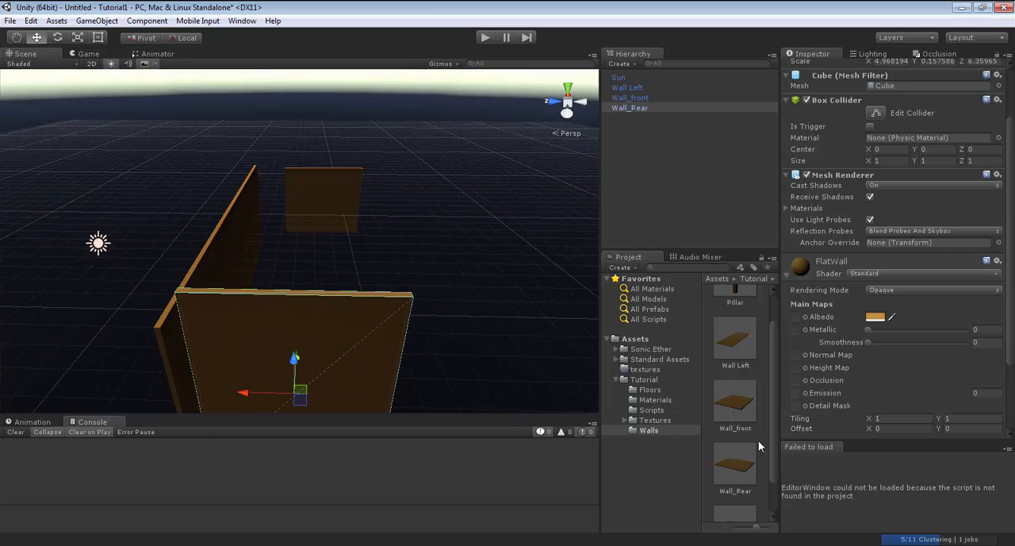
scroll(747, 467, down, 1)
drag(743, 488, 675, 162)
right_drag(542, 235, 468, 274)
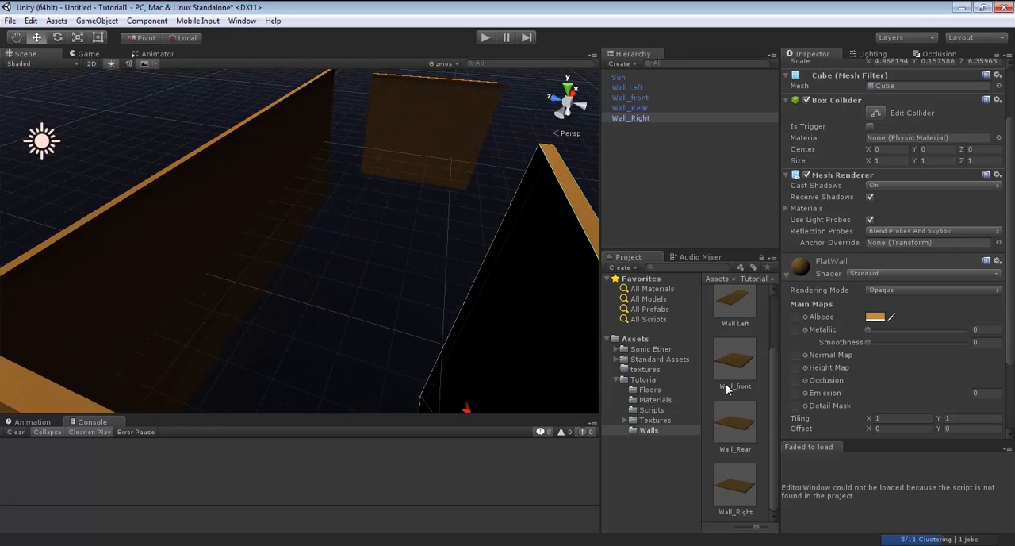
Add the Pillar prefab to the scene and inspect the wall layout.
scroll(743, 320, up, 2)
drag(743, 321, 667, 185)
right_drag(339, 278, 397, 270)
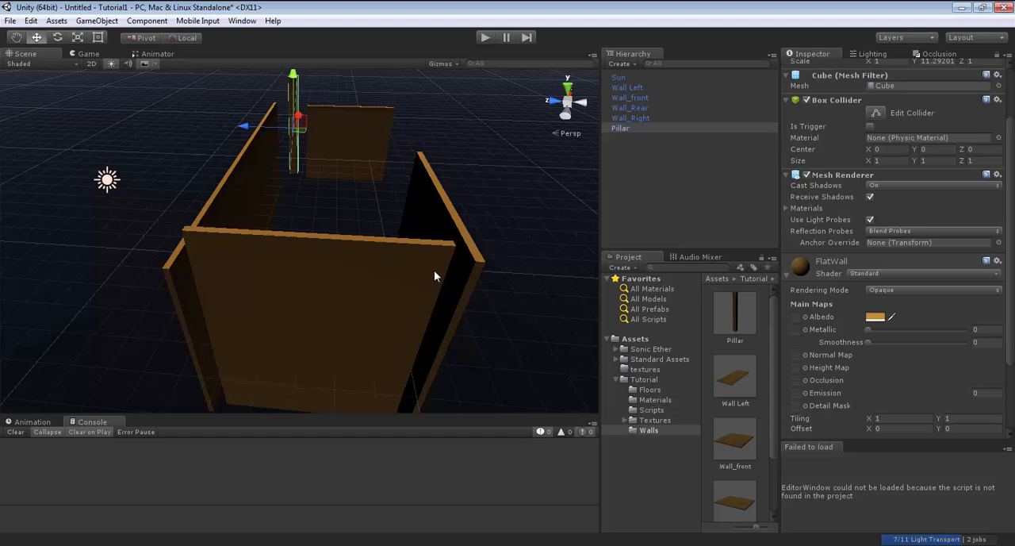
right_drag(441, 232, 446, 238)
scroll(744, 403, down, 2)
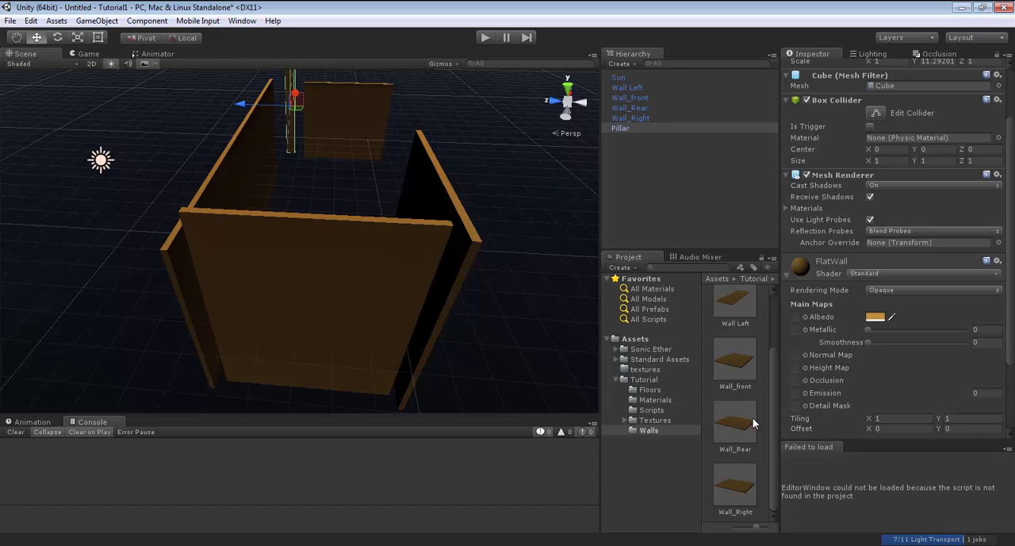
scroll(753, 417, up, 2)
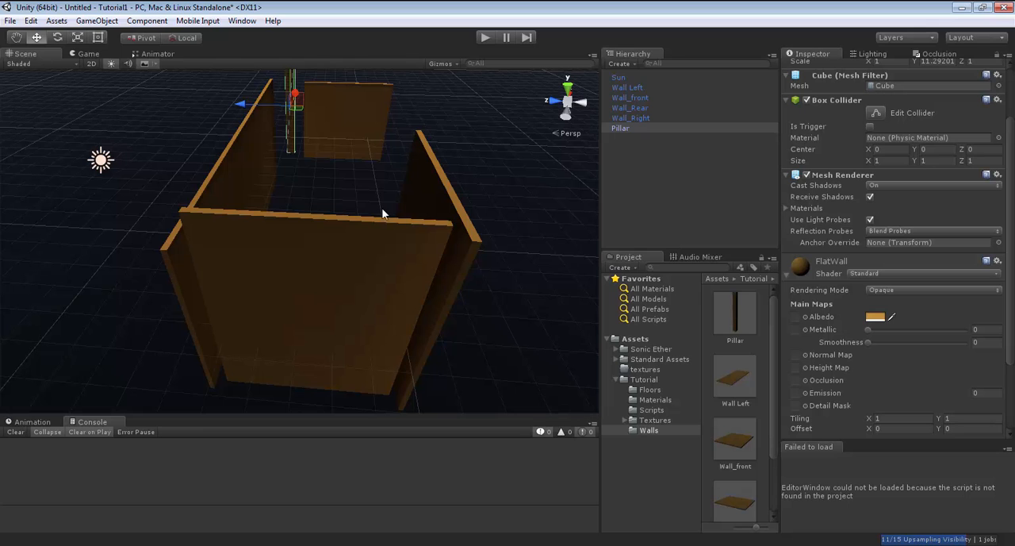
key(w)
right_drag(495, 273, 292, 142)
right_drag(313, 227, 540, 278)
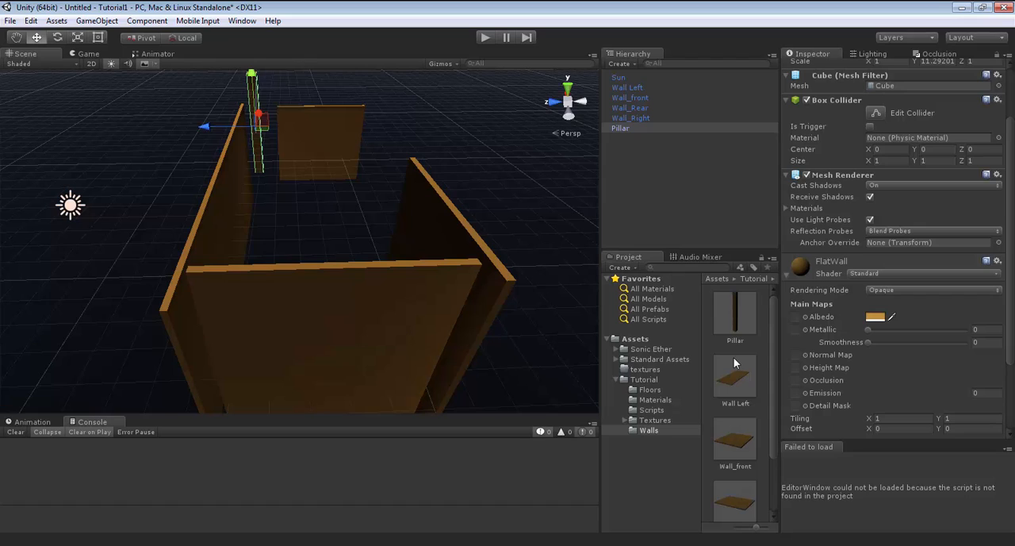
Add the MetalFloor prefab from the Floors folder to the scene and view it between the walls.
click(872, 54)
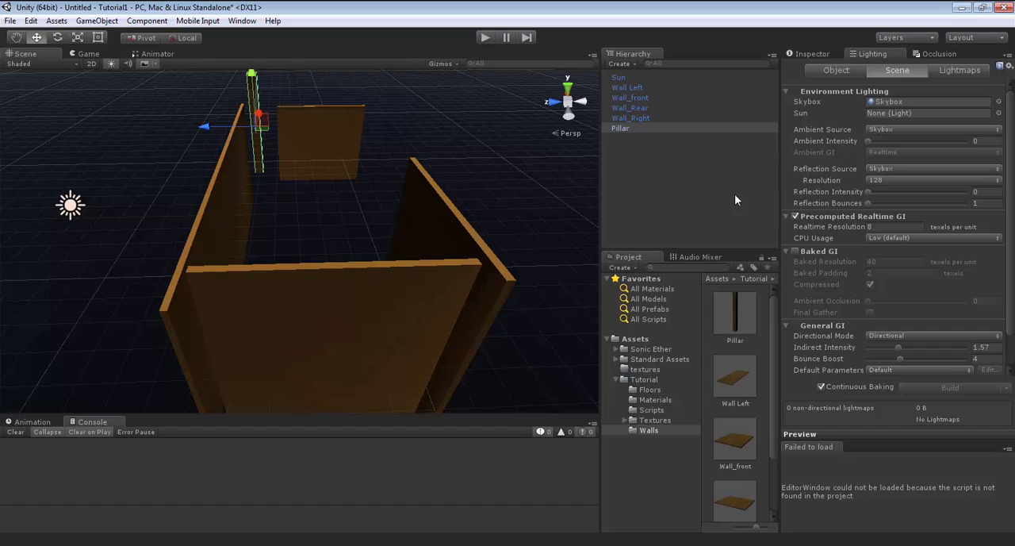
click(647, 391)
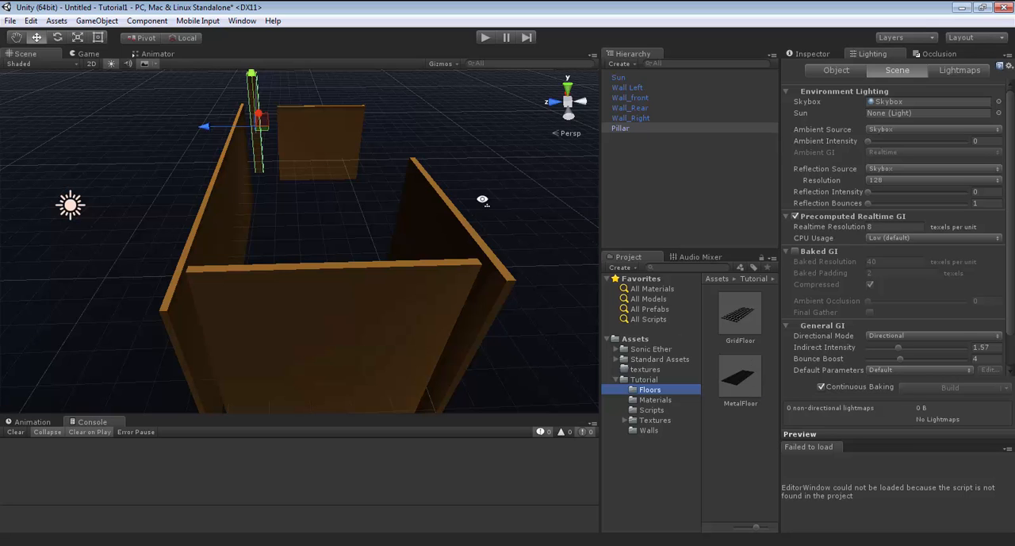
alt+drag(483, 201, 241, 326)
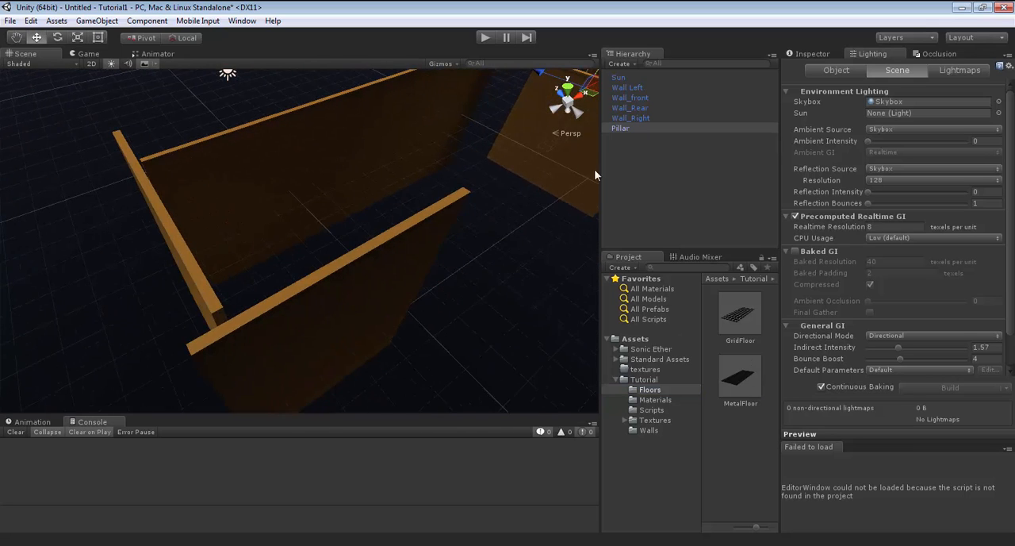
right_drag(321, 223, 311, 306)
key(w)
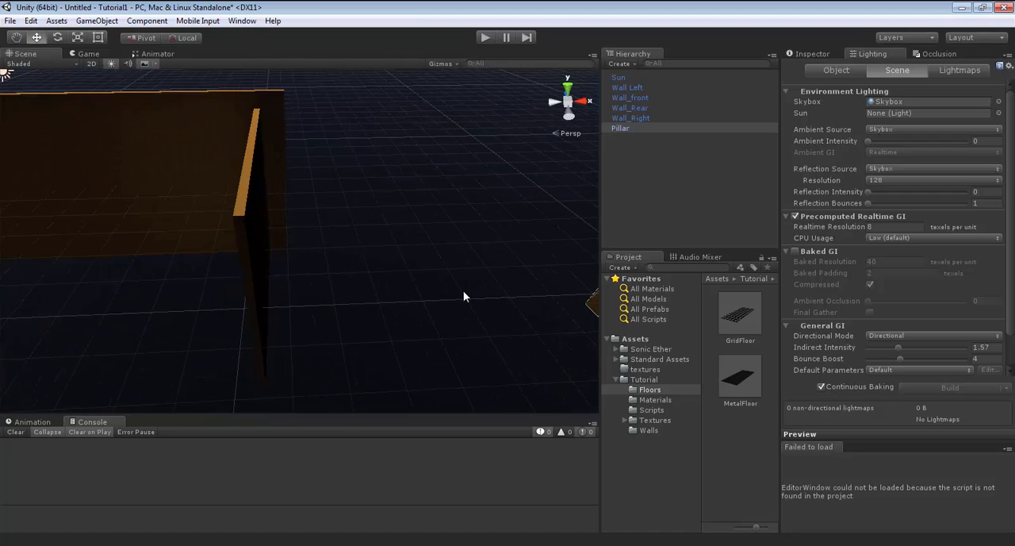
right_drag(463, 291, 497, 349)
key(w)
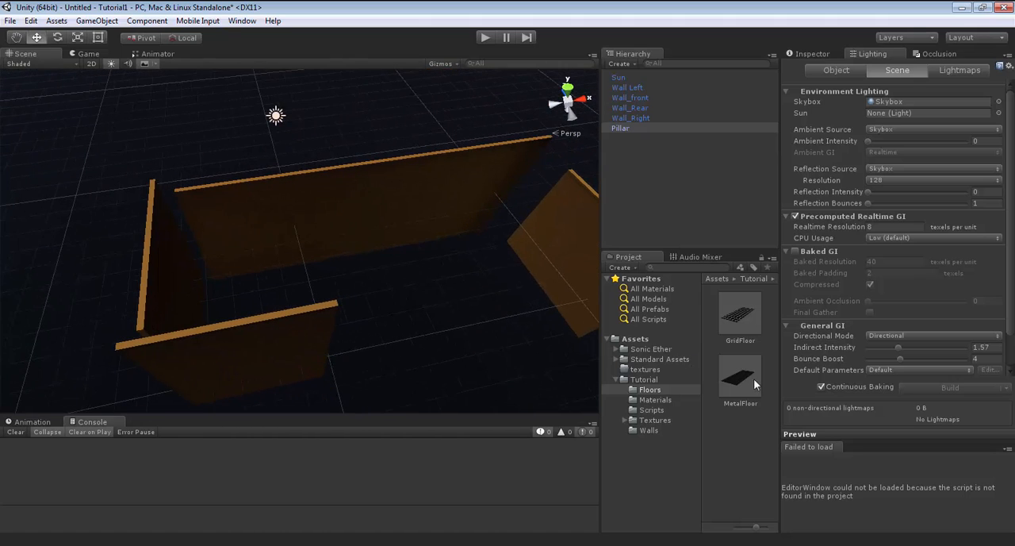
drag(745, 384, 687, 196)
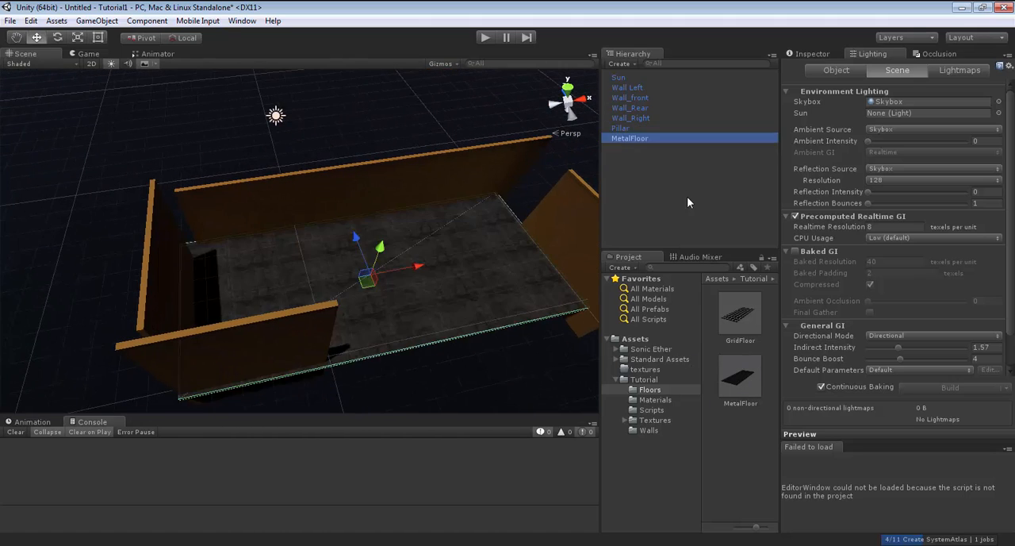
right_drag(476, 270, 719, 161)
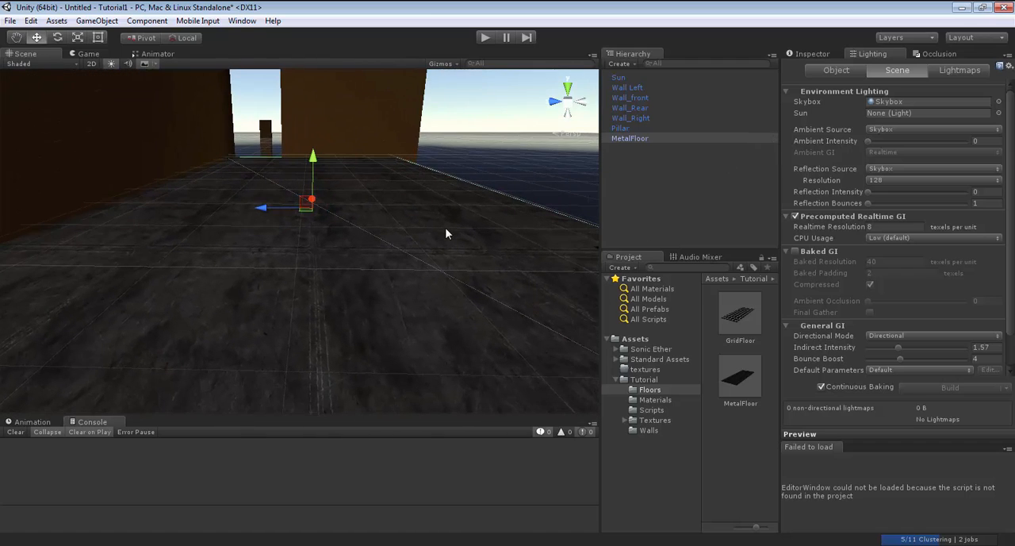
Examine the albedo and normal map textures used by the MetalFloor's ShineFloor 1 material.
click(809, 53)
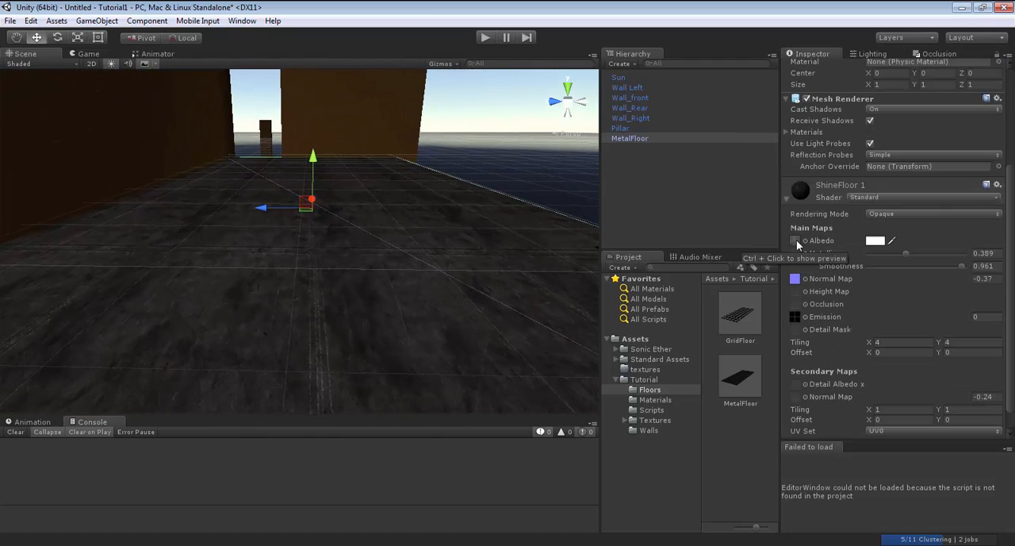
click(795, 241)
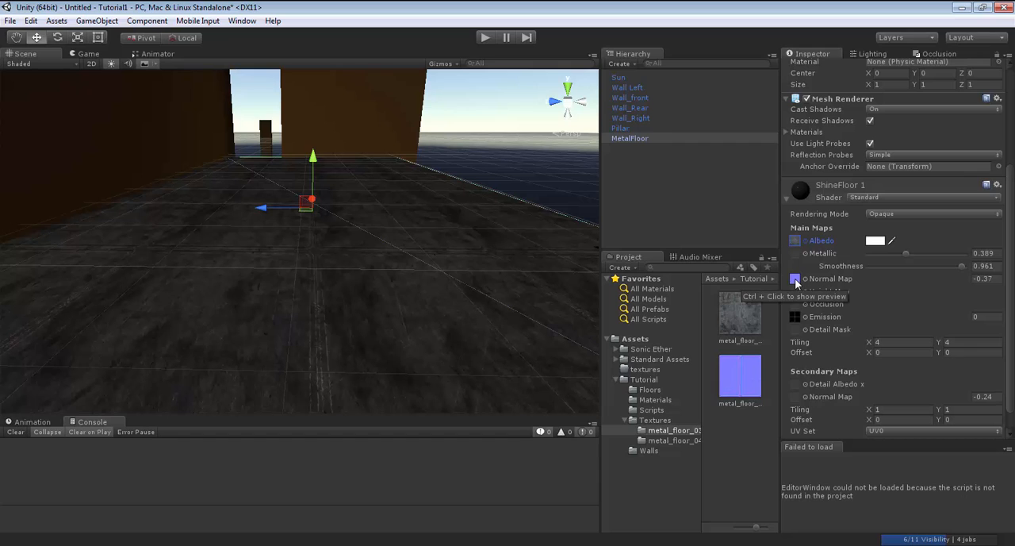
click(796, 280)
click(745, 384)
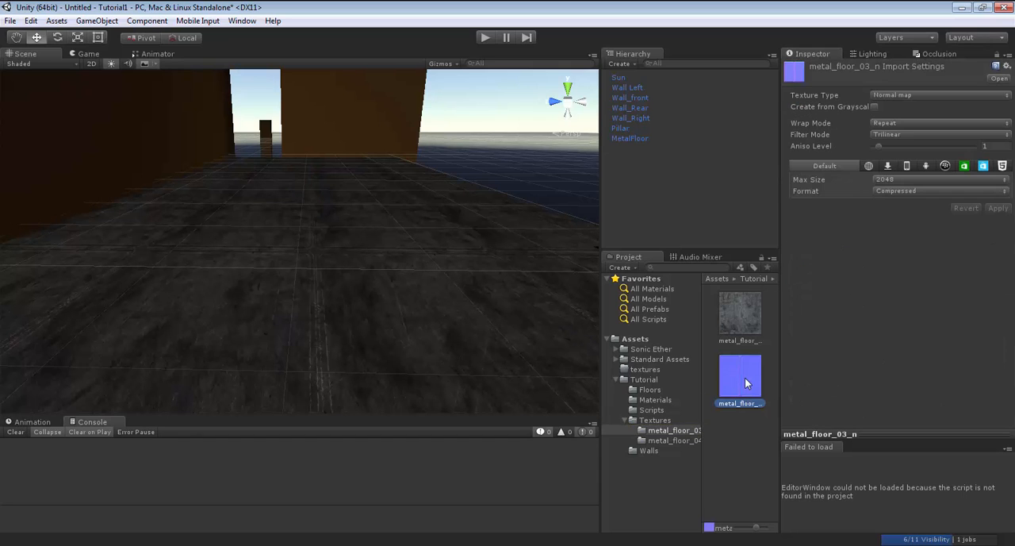
click(748, 315)
click(454, 233)
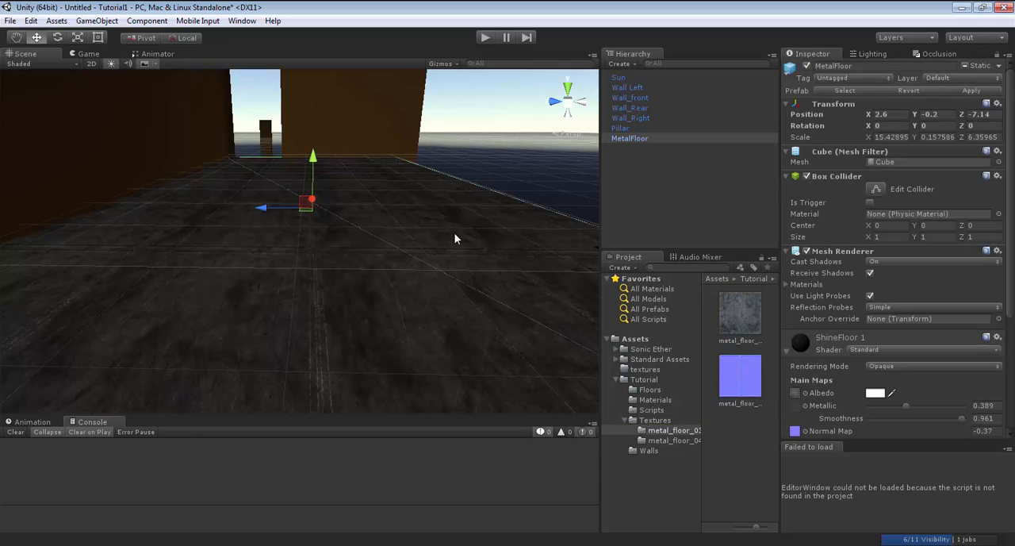
Set the emission texture of the MetalFloor's ShineFloor 1 material to None.
scroll(893, 324, down, 5)
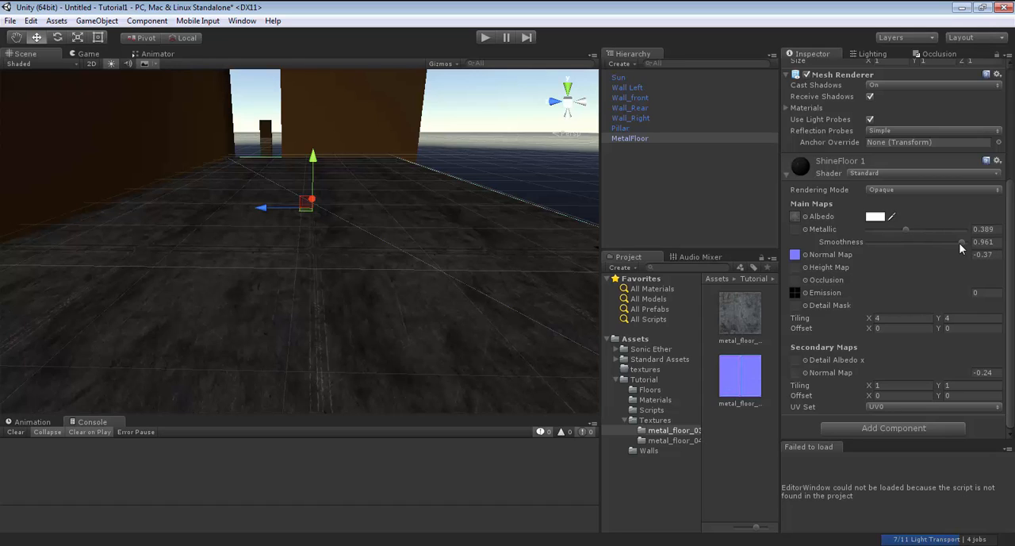
click(806, 292)
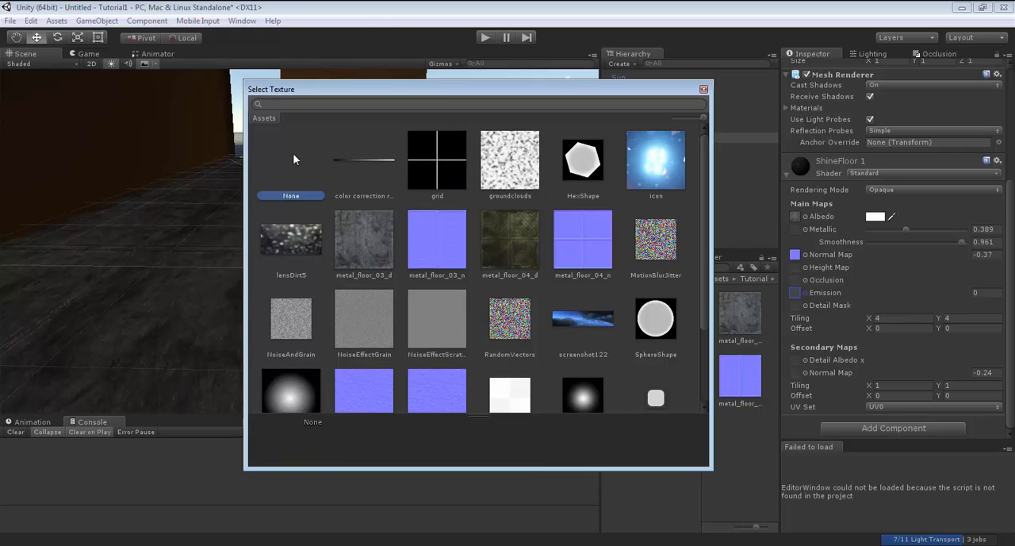
click(704, 89)
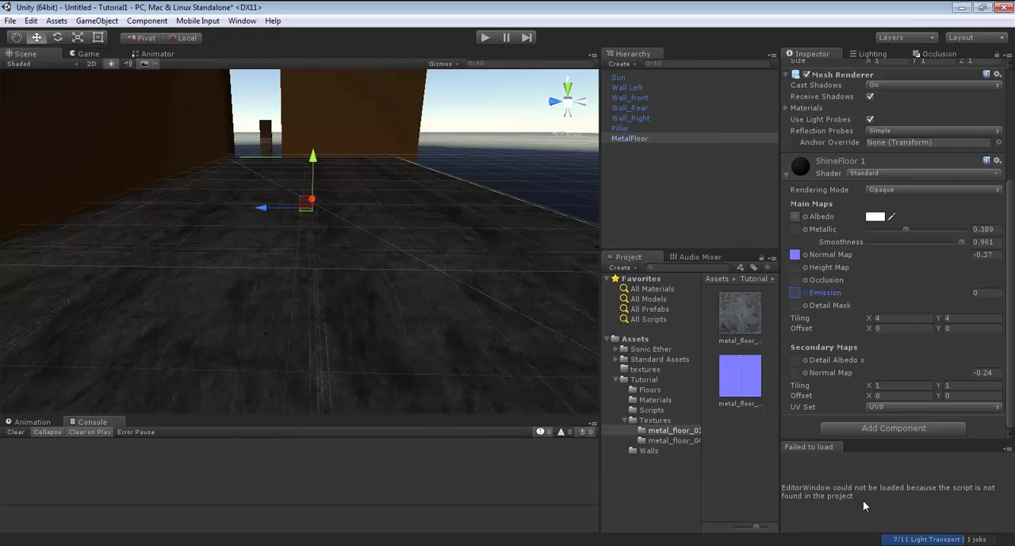
Add the GridFloor prefab from the Floors folder to the scene.
right_drag(301, 251, 312, 221)
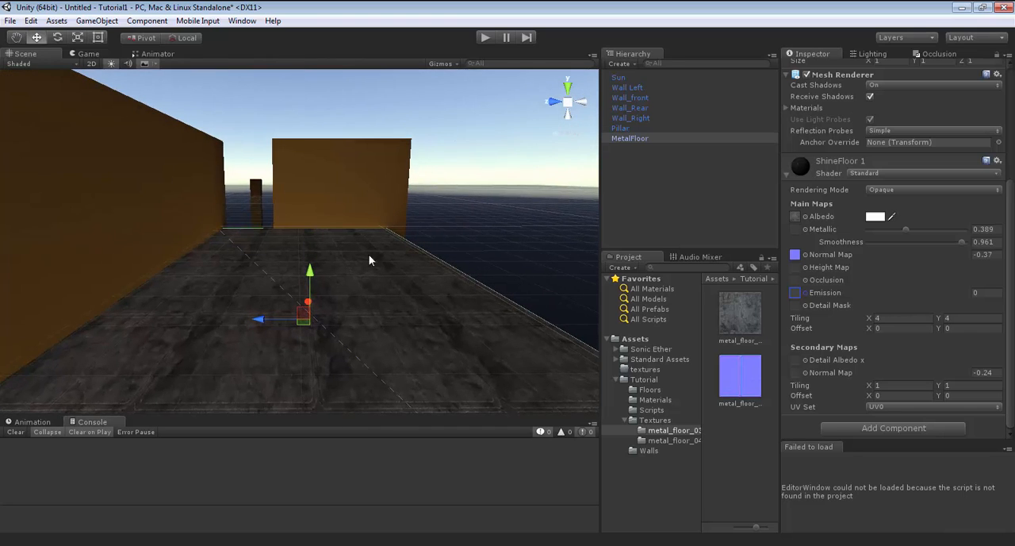
click(650, 390)
drag(744, 317, 680, 195)
key(f)
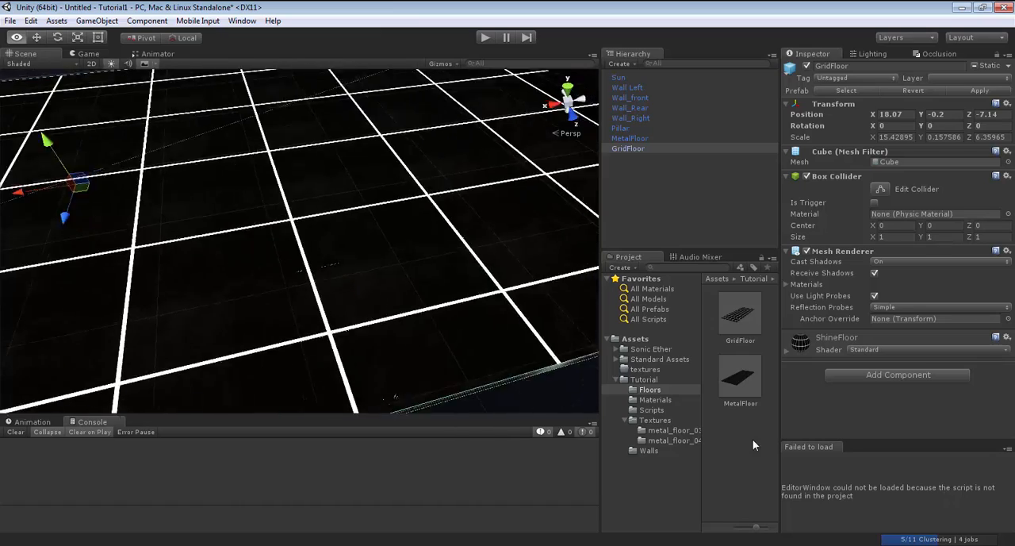
right_drag(753, 439, 968, 362)
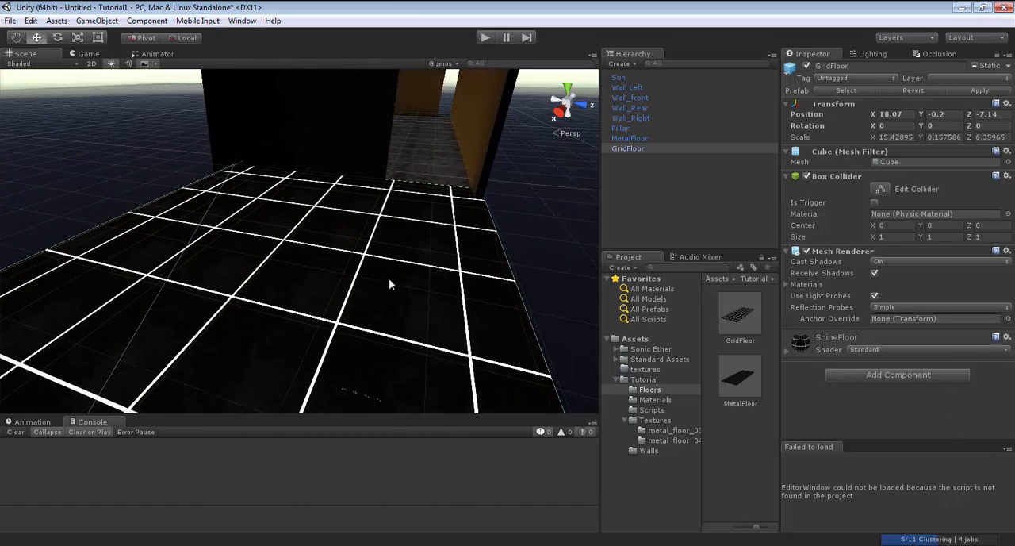
Examine the GridFloor's ShineFloor material and the import settings of its grid emission texture.
click(786, 350)
scroll(881, 366, down, 3)
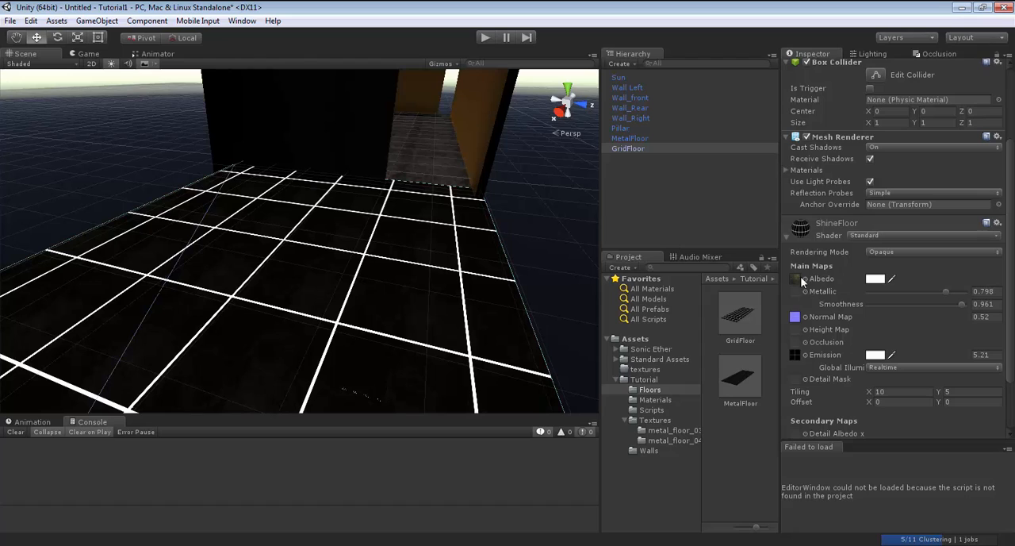
click(796, 355)
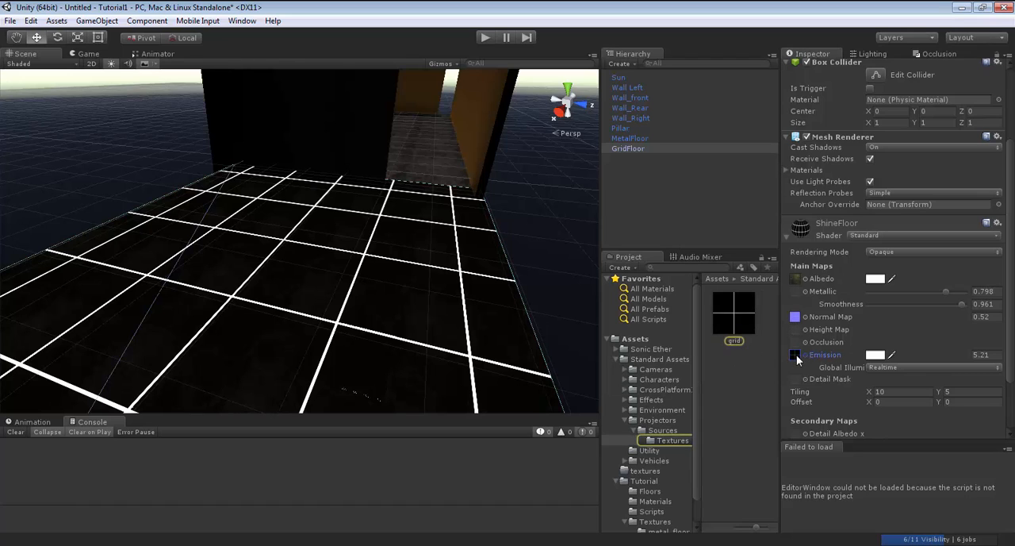
click(736, 313)
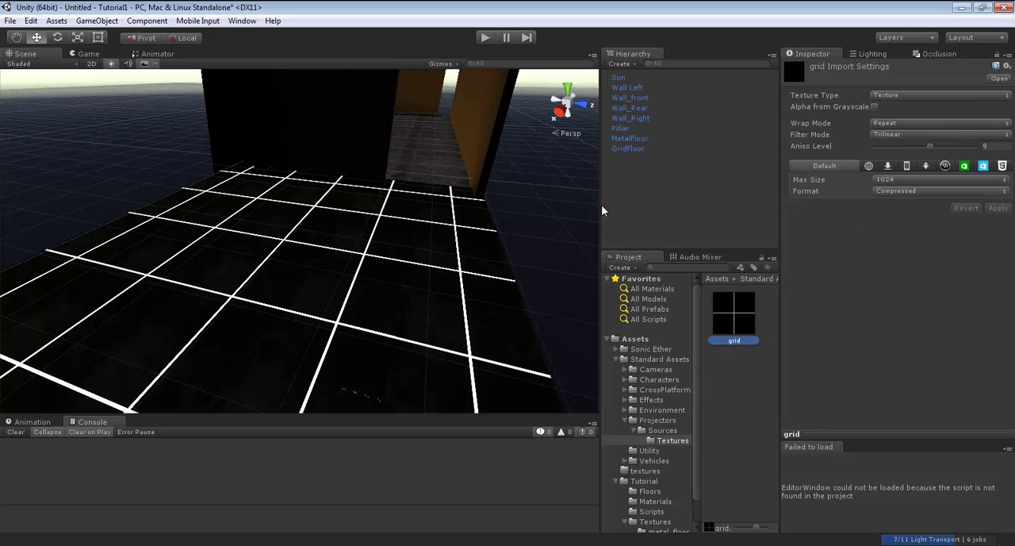
click(409, 266)
scroll(870, 388, down, 3)
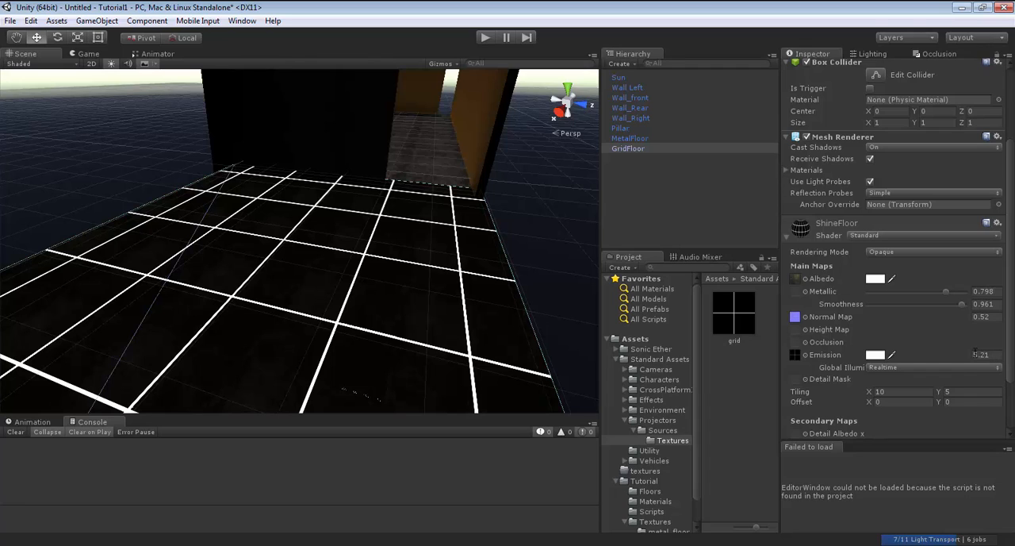
Set the ShineFloor emission's global illumination to Realtime and inspect the glow on the adjacent wall.
click(919, 368)
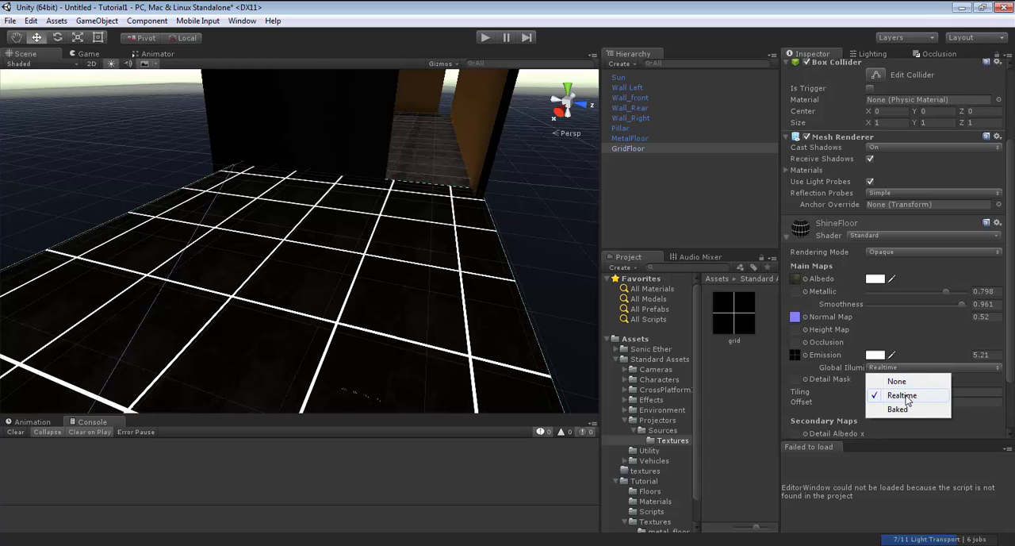
click(908, 396)
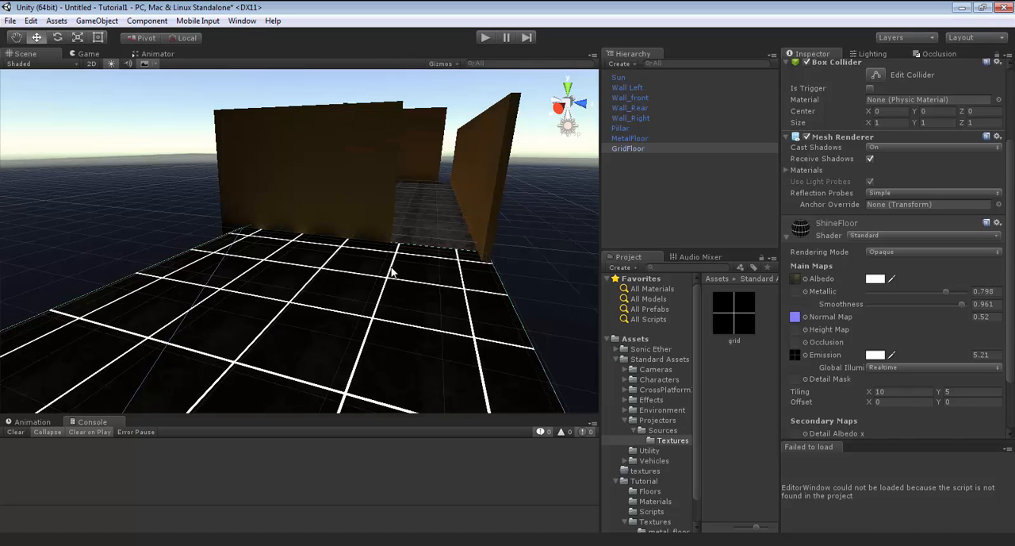
right_drag(392, 272, 388, 243)
key(w)
right_drag(378, 314, 402, 344)
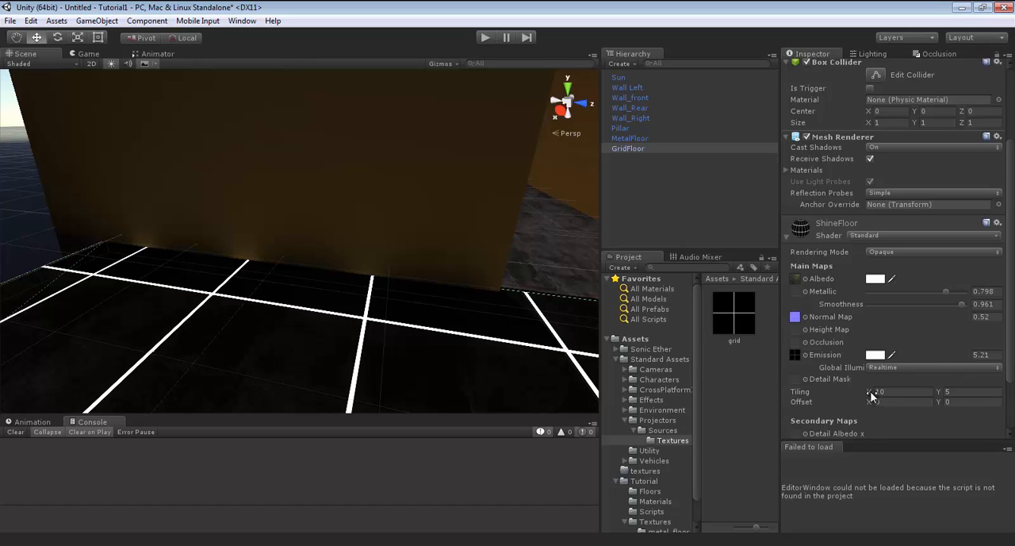
Set the ShineFloor material's main map offset to X -0.76 and Y -0.11.
drag(867, 402, 868, 400)
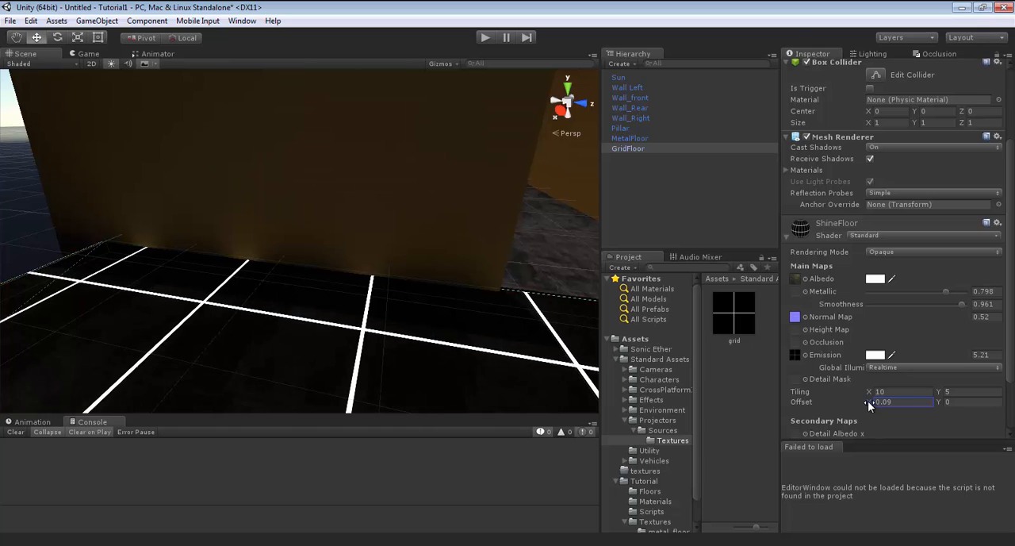
click(938, 404)
mouse_move(938, 405)
mouse_down()
mouse_move(922, 402)
mouse_move(935, 395)
mouse_move(920, 403)
mouse_move(932, 403)
mouse_up()
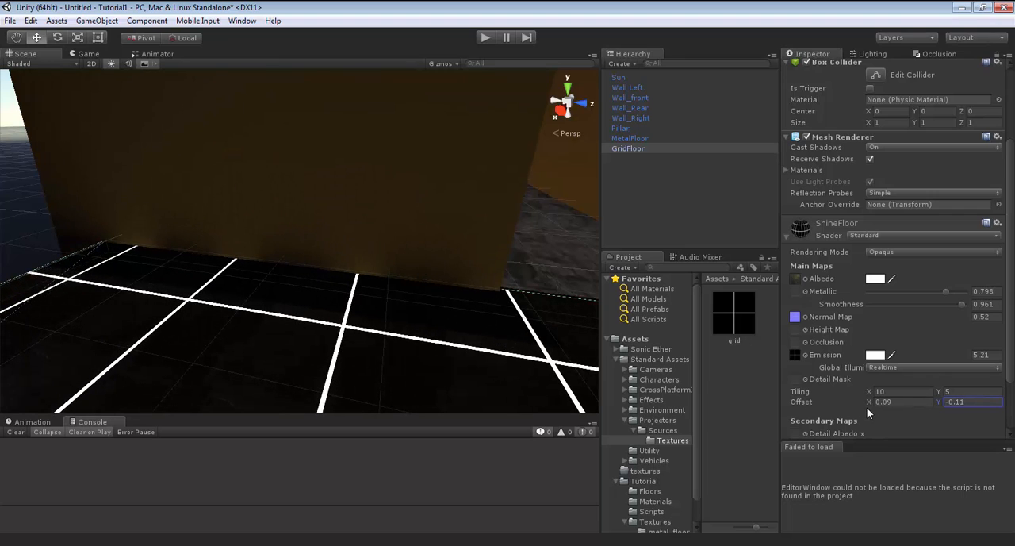
mouse_move(869, 402)
mouse_down()
mouse_move(789, 404)
mouse_move(855, 403)
mouse_up()
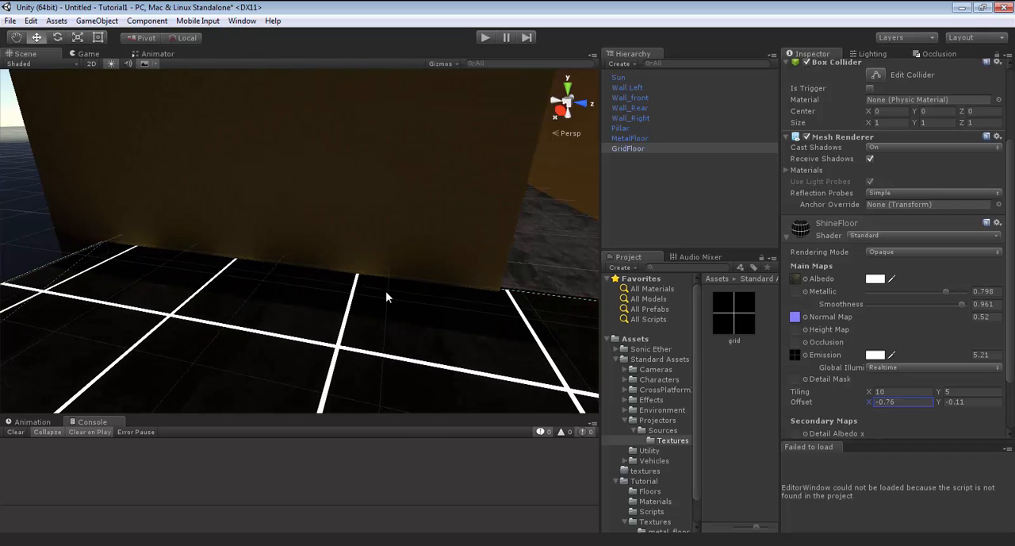
Add the Ceiling prefab from the Tutorial folder to the scene and view the shaded room.
right_drag(360, 331, 770, 261)
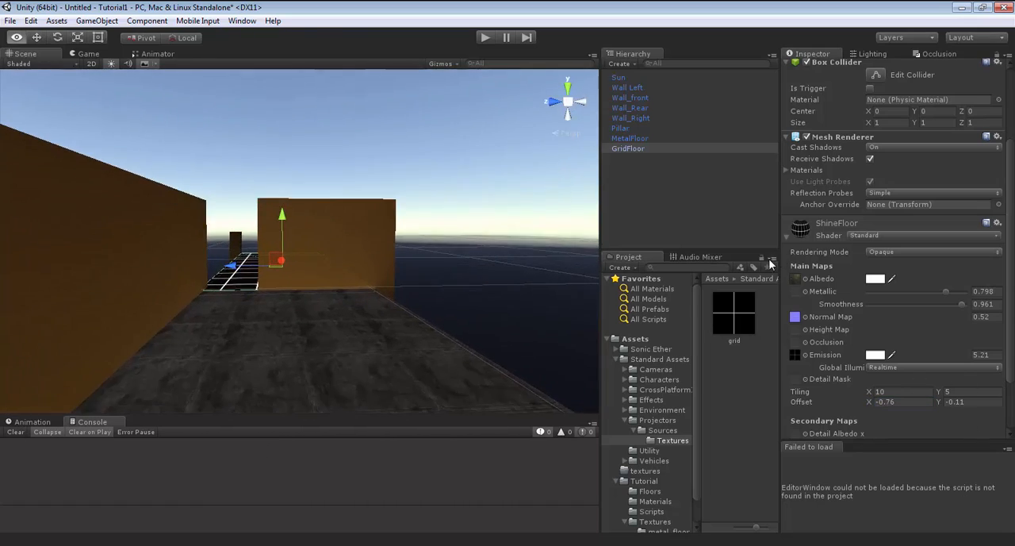
scroll(652, 453, down, 2)
click(651, 454)
scroll(733, 456, down, 4)
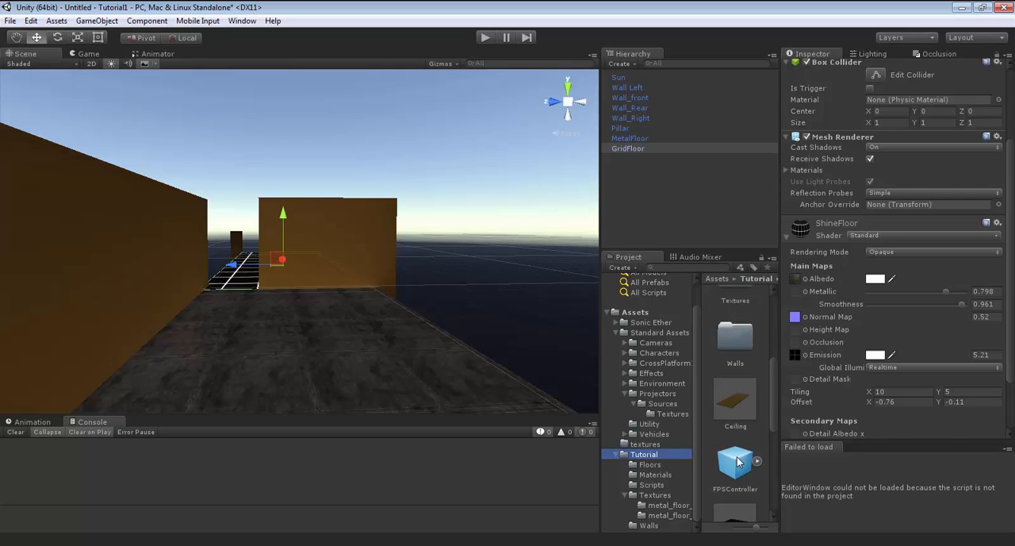
drag(737, 370, 667, 195)
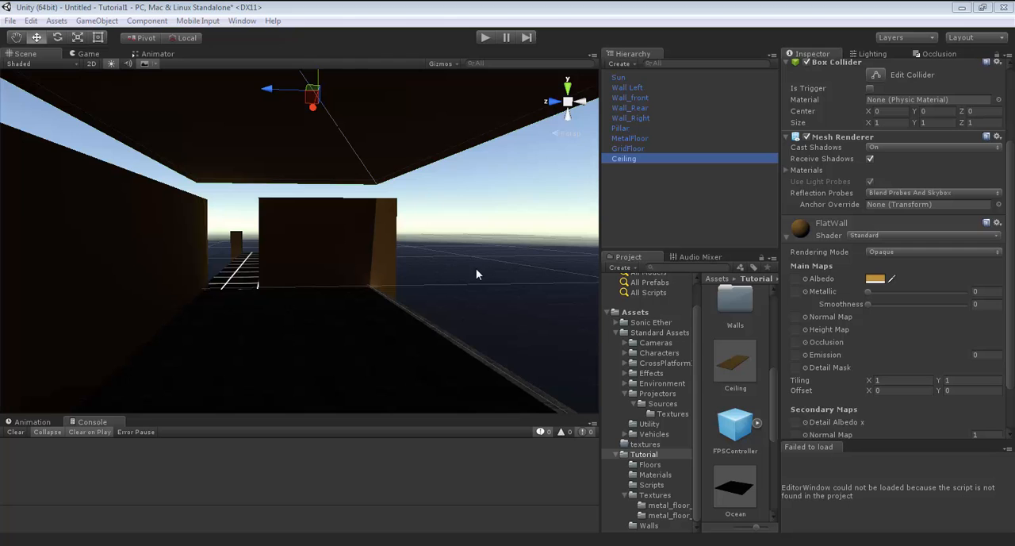
right_drag(478, 303, 483, 279)
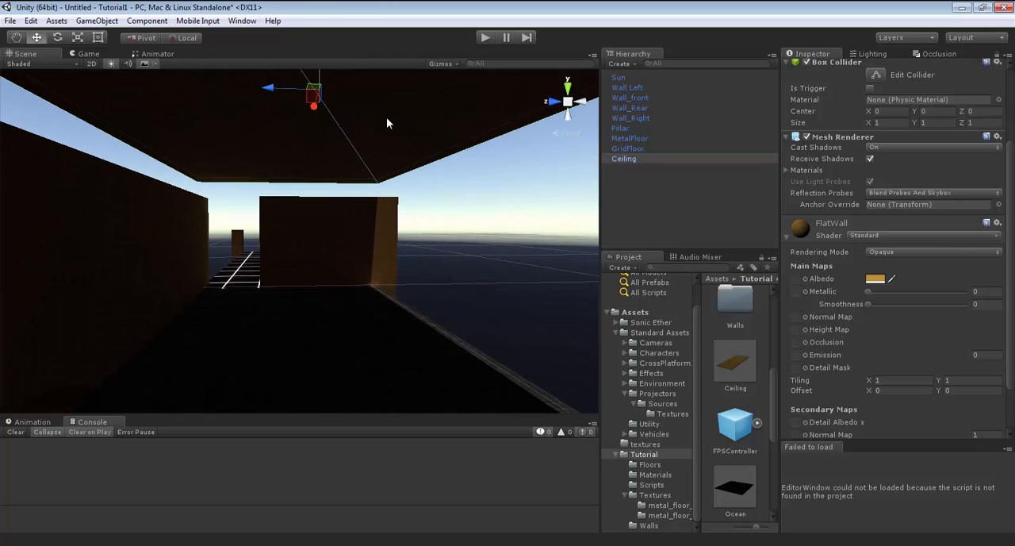
Check the Lightmap Static setting on Wall Left and review the Wall_front, Wall_Rear and Wall_Right objects.
click(627, 88)
scroll(840, 173, up, 3)
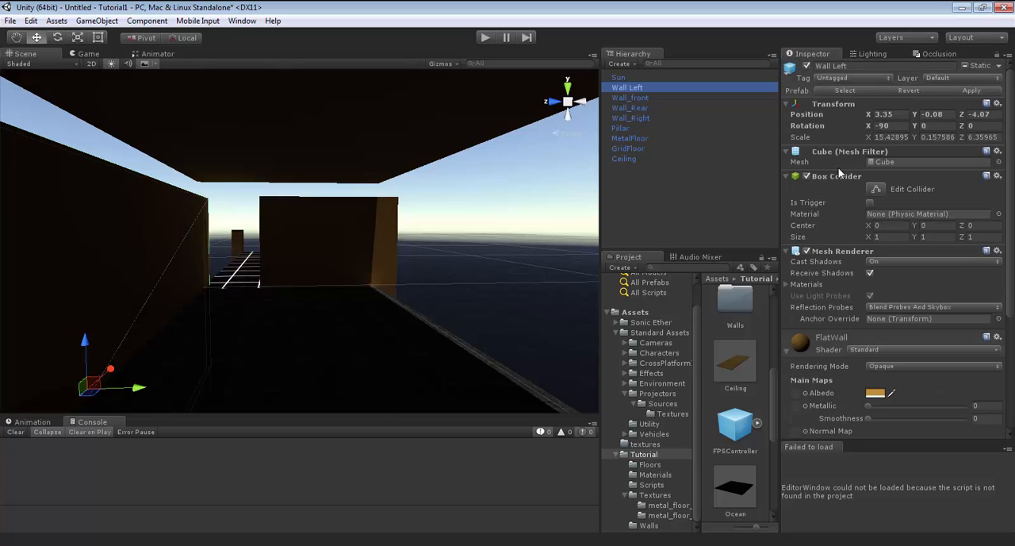
click(996, 66)
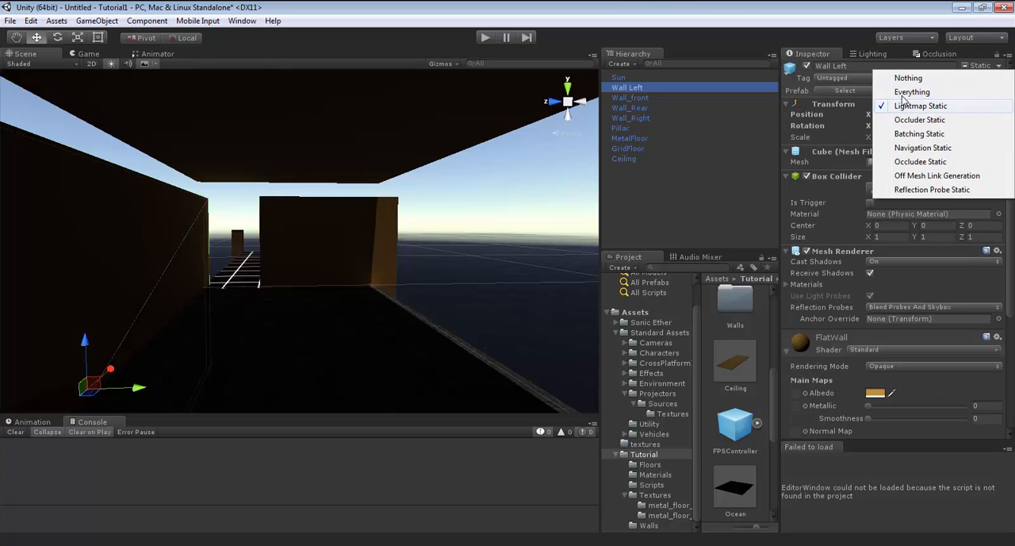
click(731, 10)
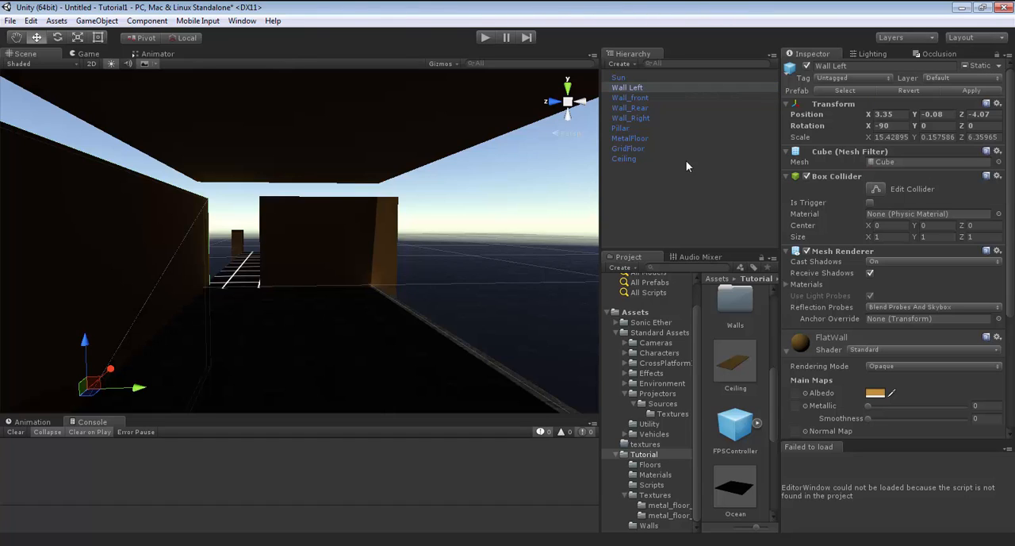
click(643, 99)
click(642, 107)
click(645, 117)
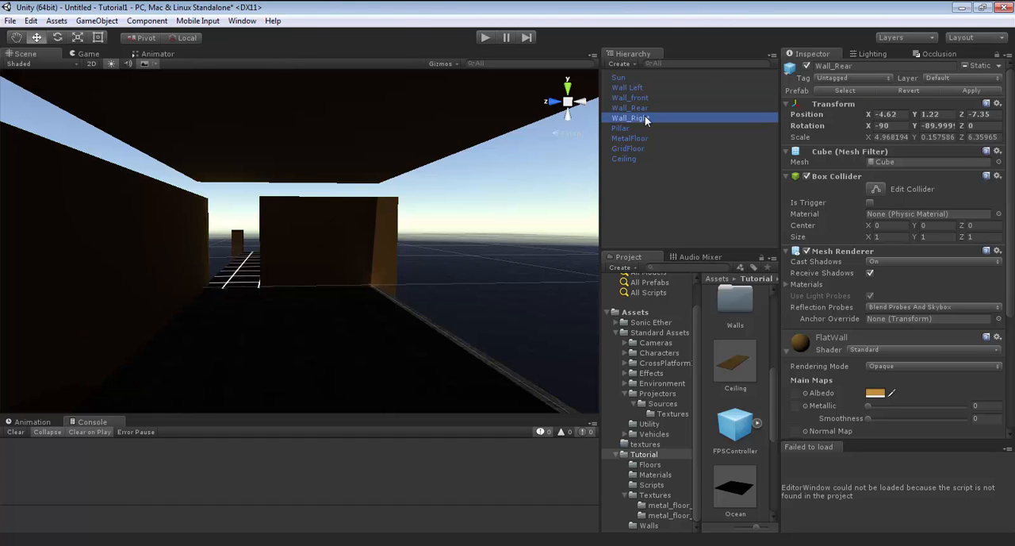
Compare the MetalFloor and GridFloor objects and check which static flags are enabled on GridFloor.
click(634, 138)
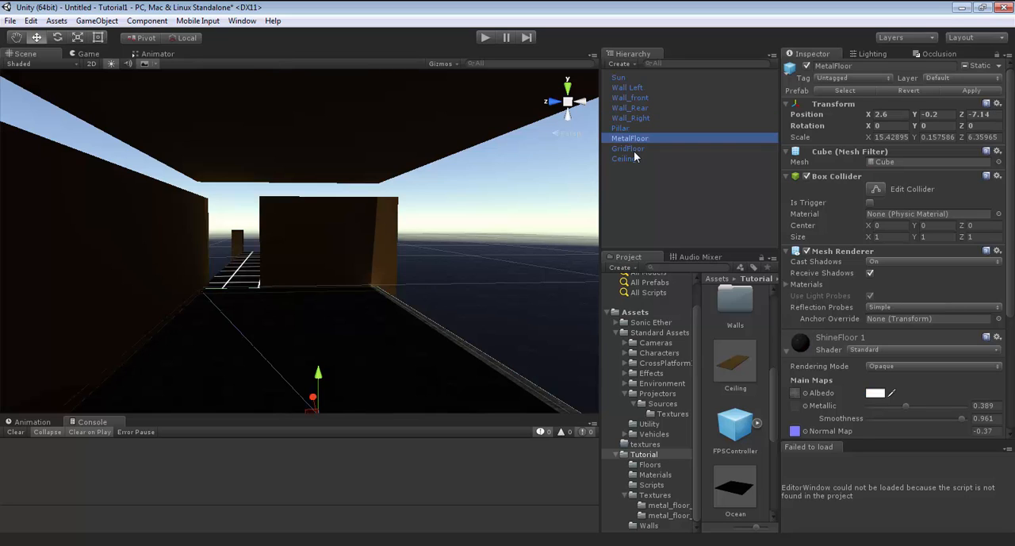
click(634, 149)
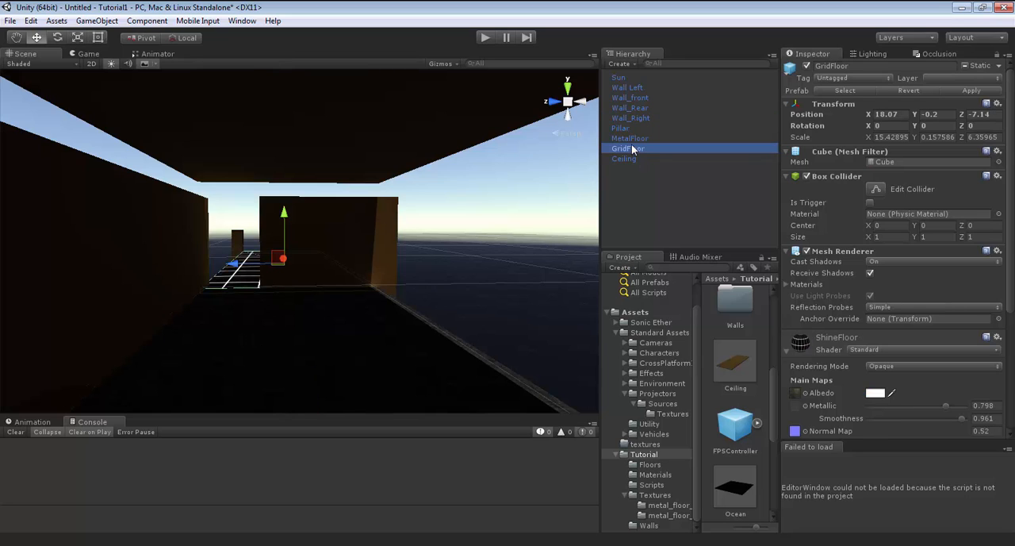
click(632, 139)
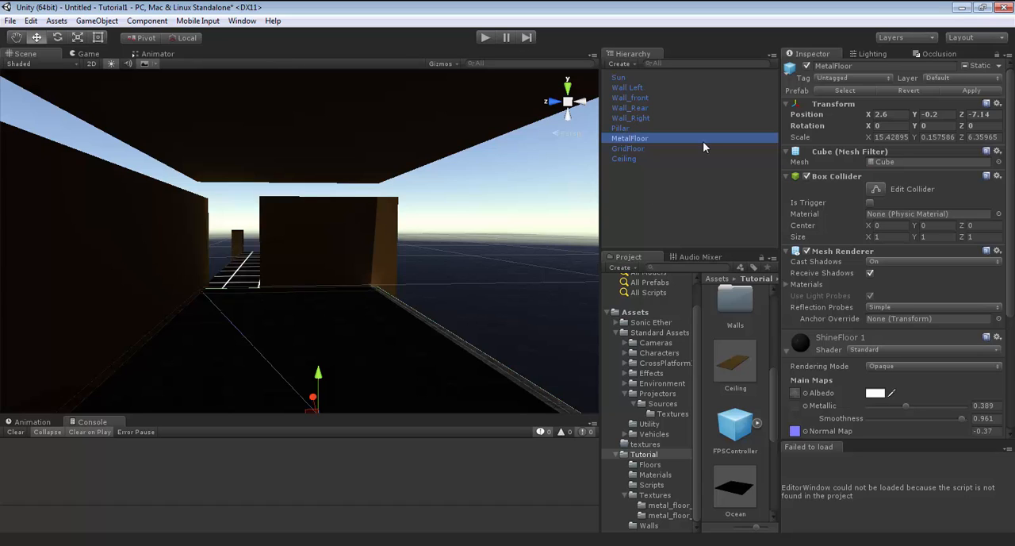
click(629, 150)
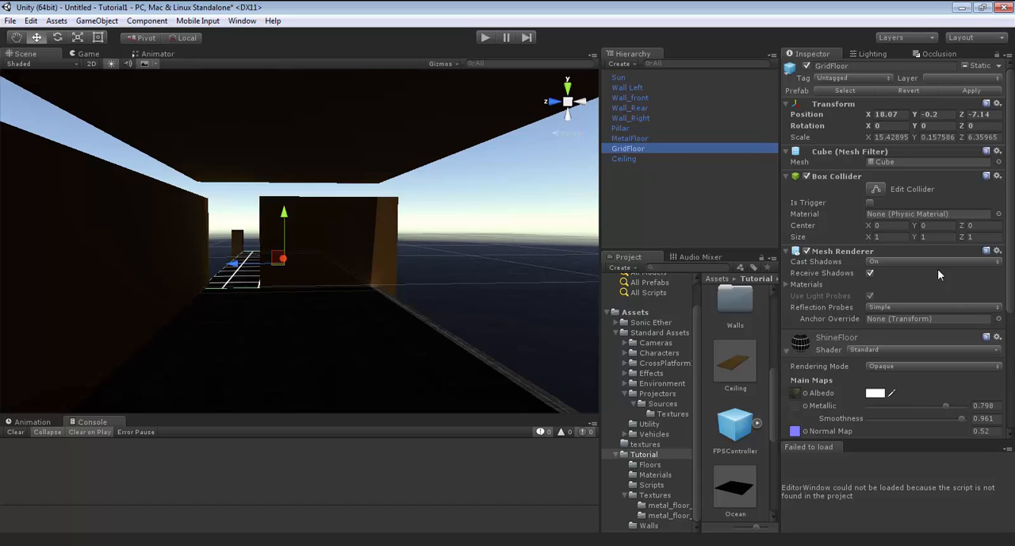
click(998, 66)
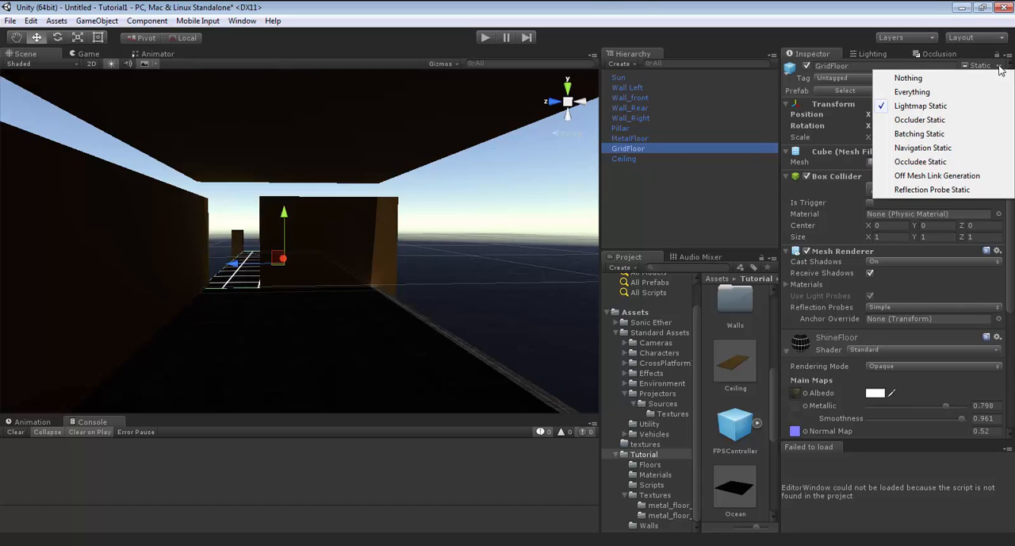
click(365, 241)
Add the Ocean prefab from the Tutorial folder to the scene and view its surface out to the horizon.
right_drag(433, 268, 966, 364)
key(w)
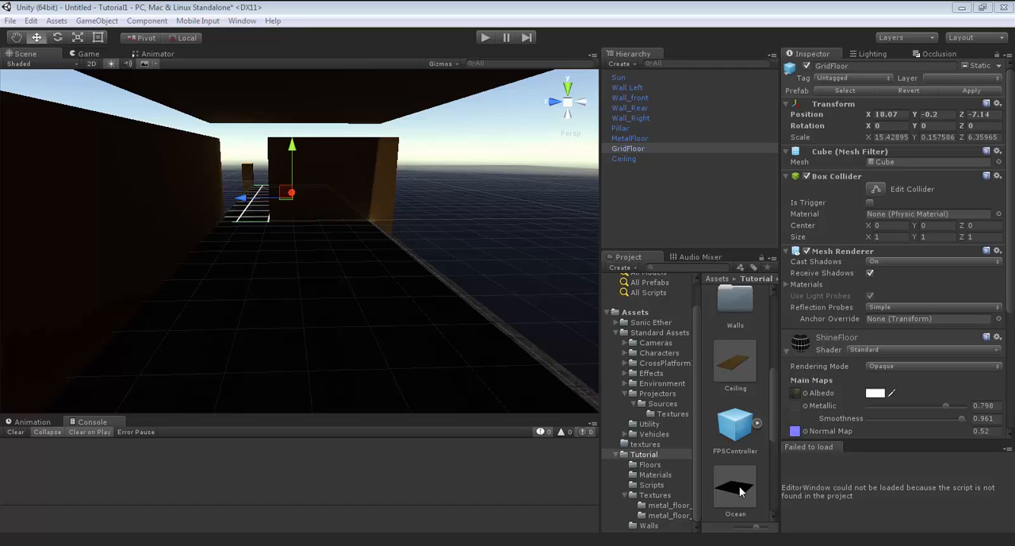
drag(740, 495, 665, 211)
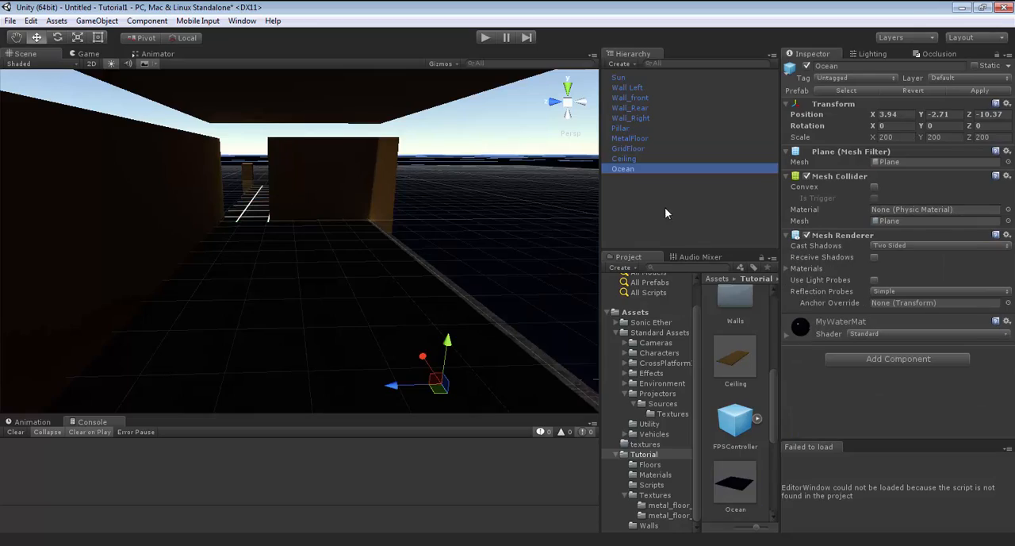
alt+drag(390, 256, 480, 331)
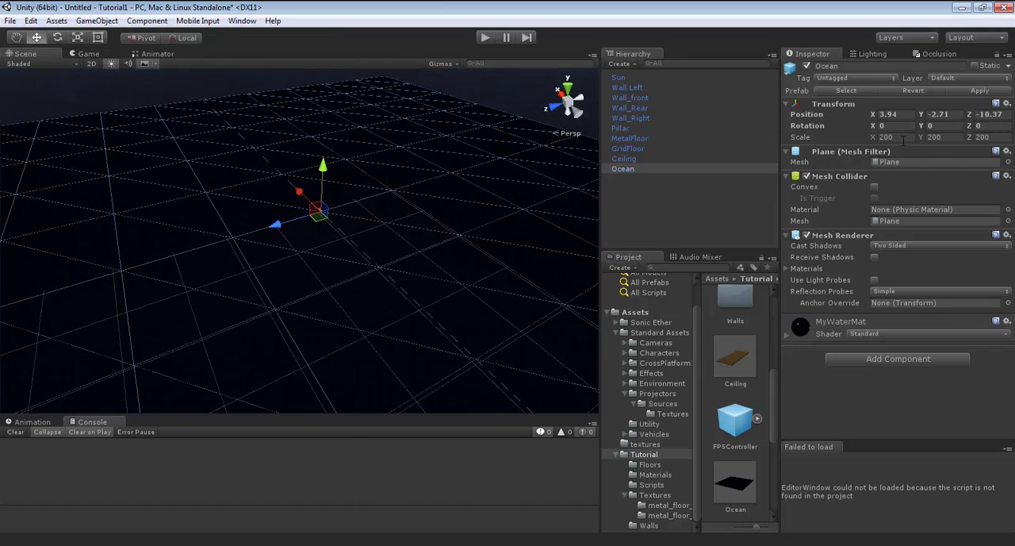
alt+drag(430, 215, 448, 164)
key(w)
right_drag(455, 161, 561, 100)
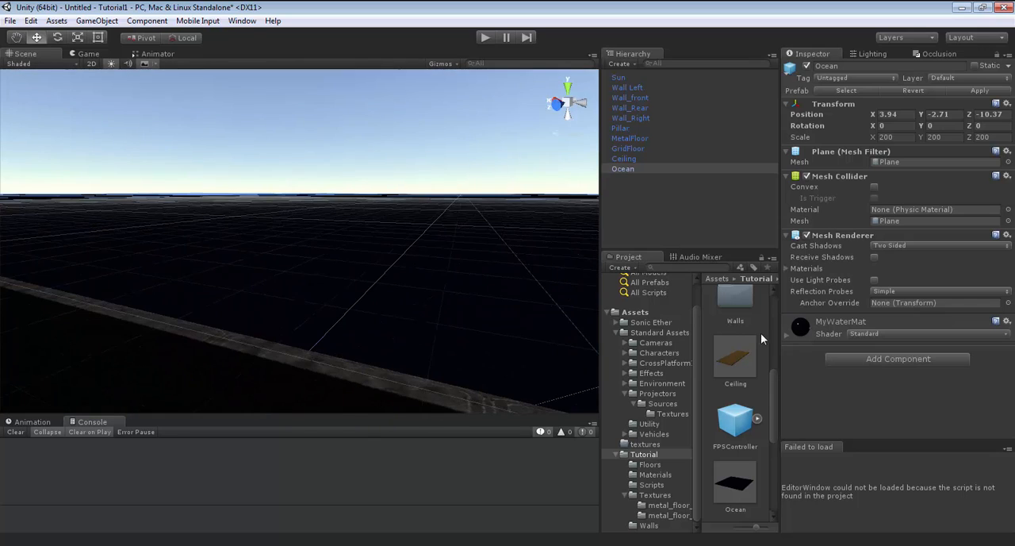
Inspect the Ocean's MyWaterMat settings and locate the textures used for its main normal, height and secondary normal maps.
click(788, 336)
scroll(966, 358, down, 2)
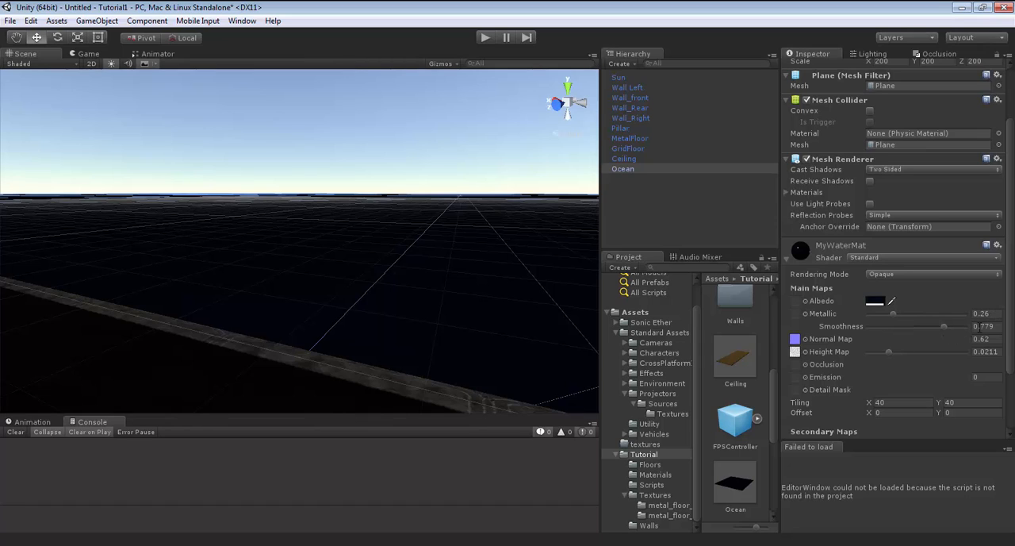
click(797, 339)
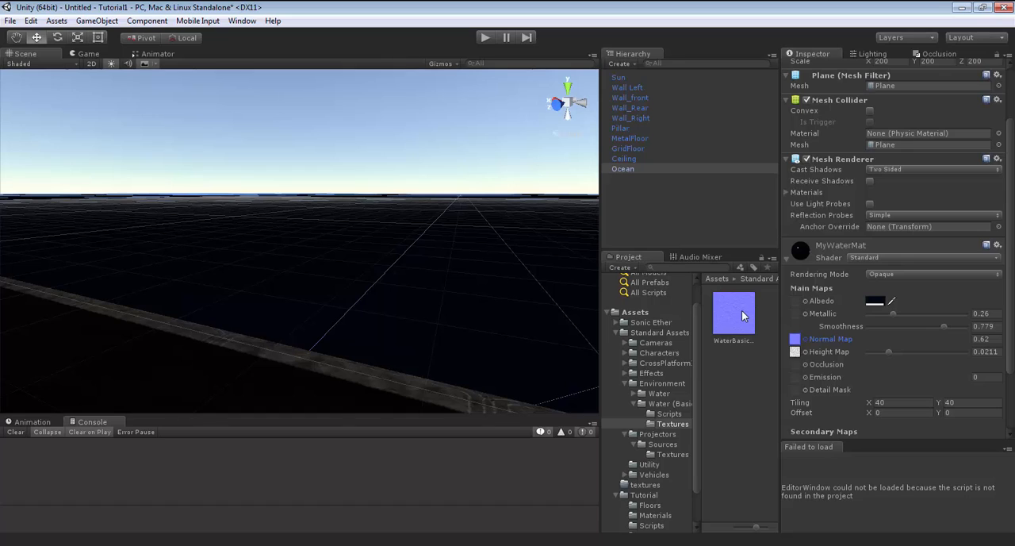
click(796, 353)
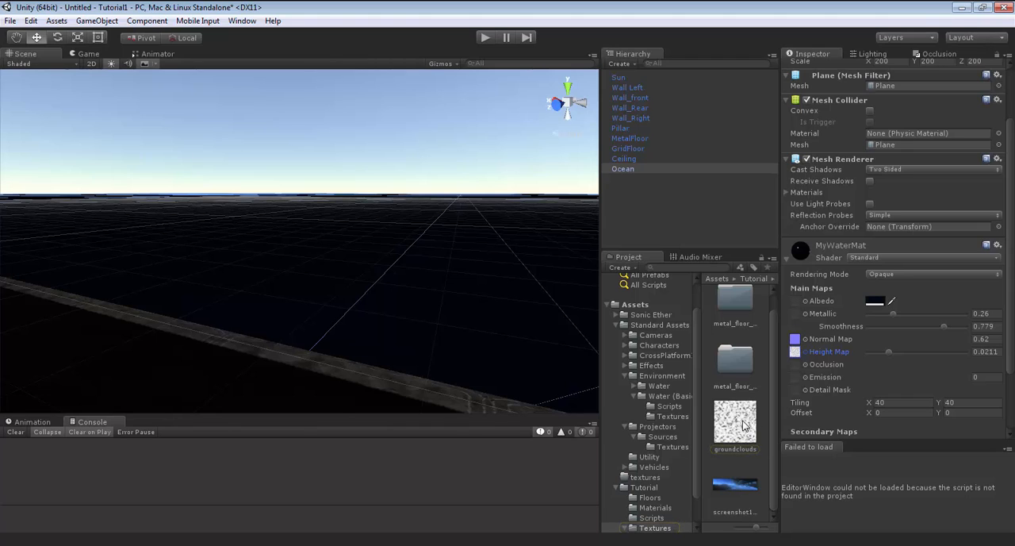
scroll(804, 373, down, 3)
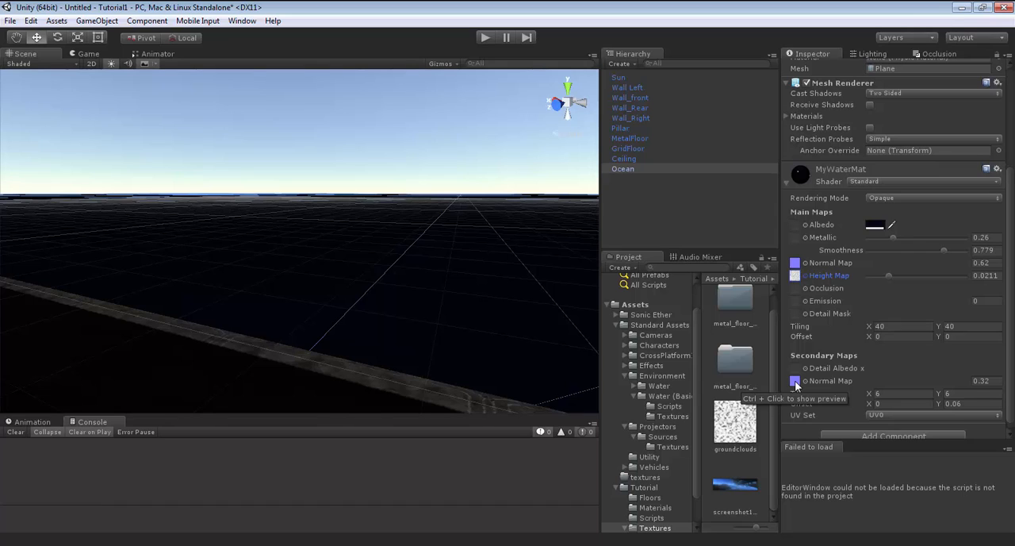
click(795, 382)
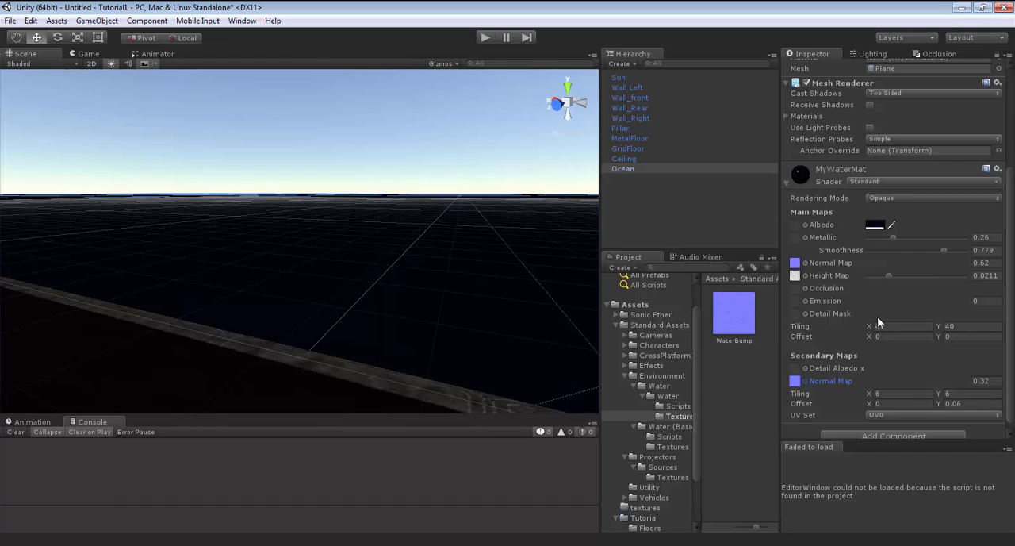
click(787, 183)
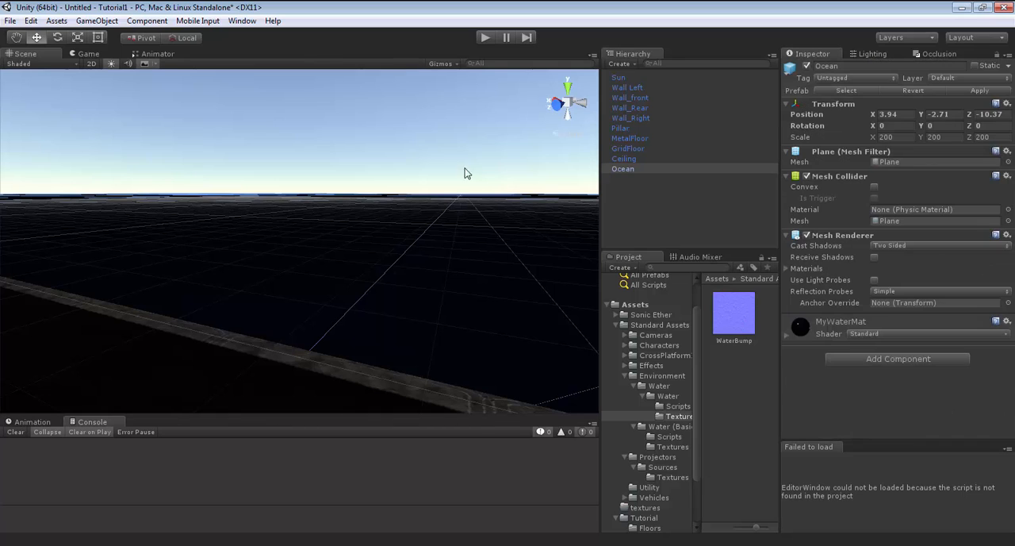
Add the FPSController prefab from the Tutorial folder to the scene and view the water reflections.
right_drag(483, 170, 784, 303)
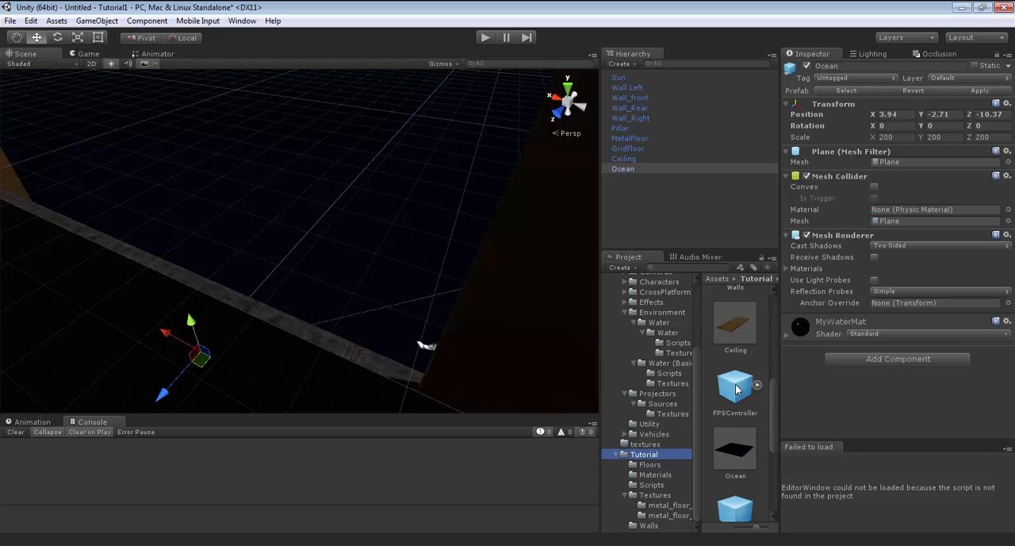
drag(737, 389, 670, 203)
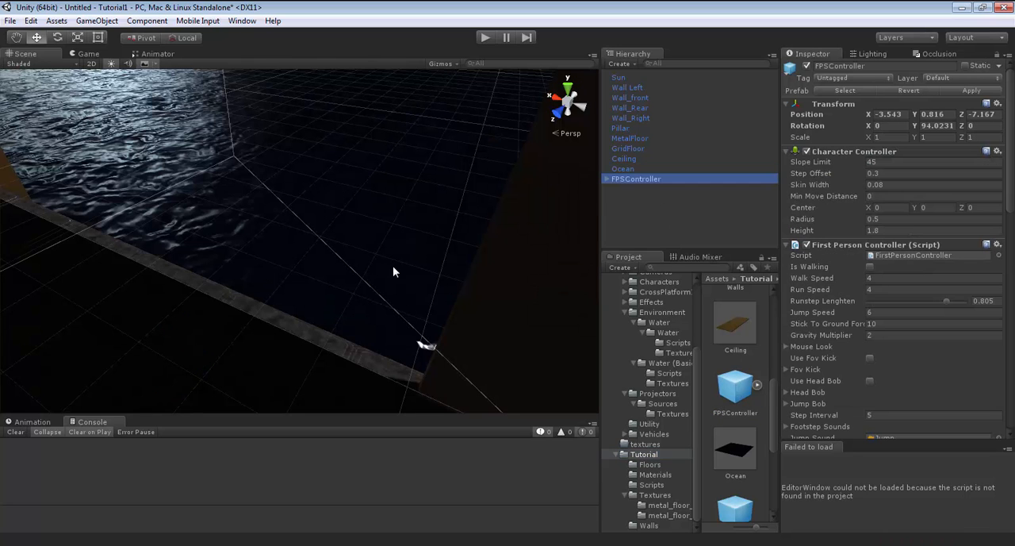
right_drag(392, 272, 263, 192)
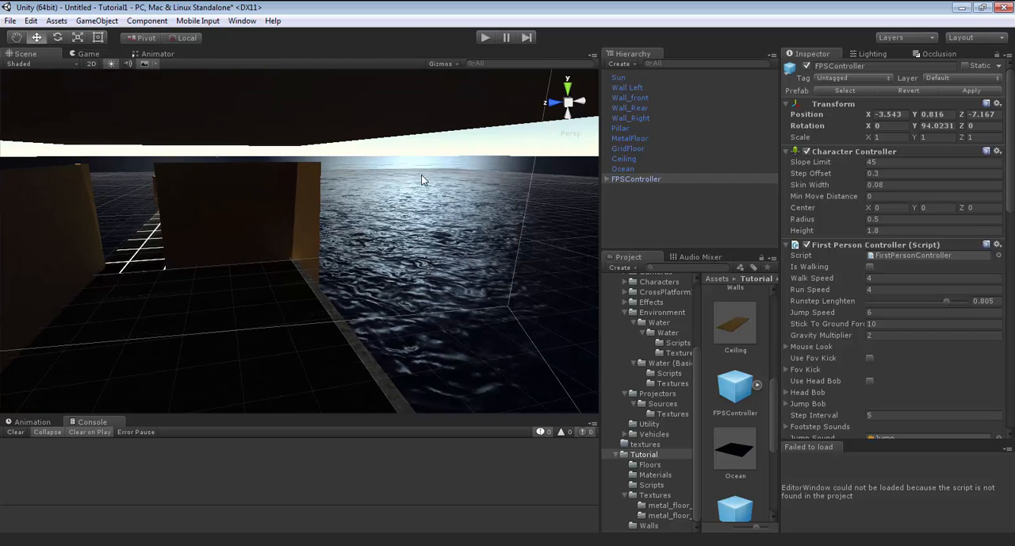
right_drag(445, 258, 331, 215)
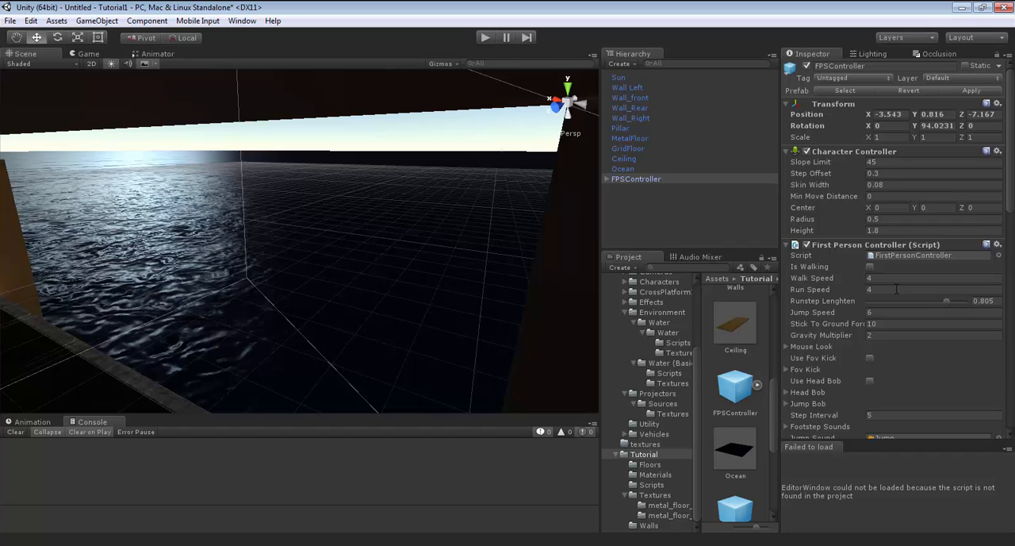
Review the FPSController's component settings and the properties of its Reflection Probe 1 child.
scroll(897, 288, down, 10)
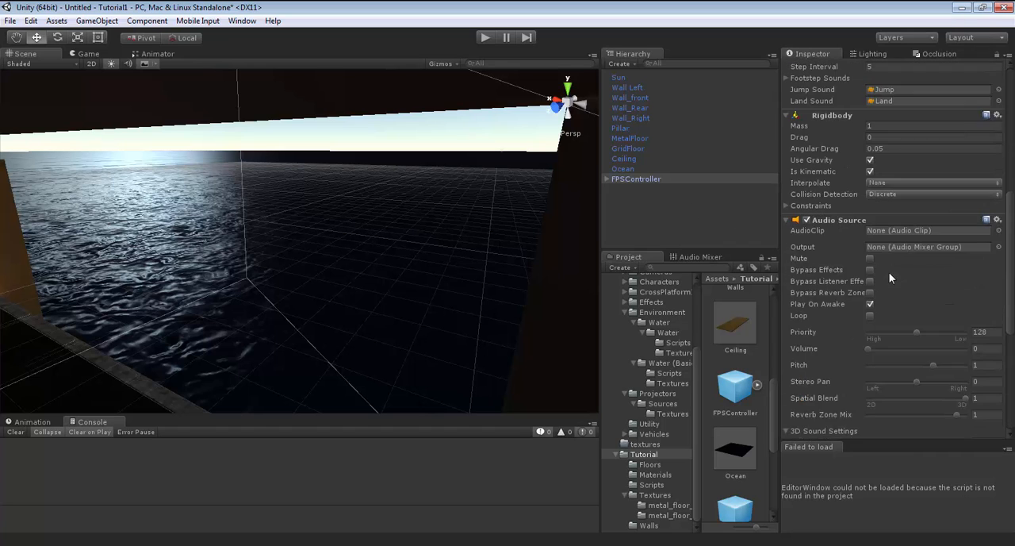
scroll(876, 266, up, 12)
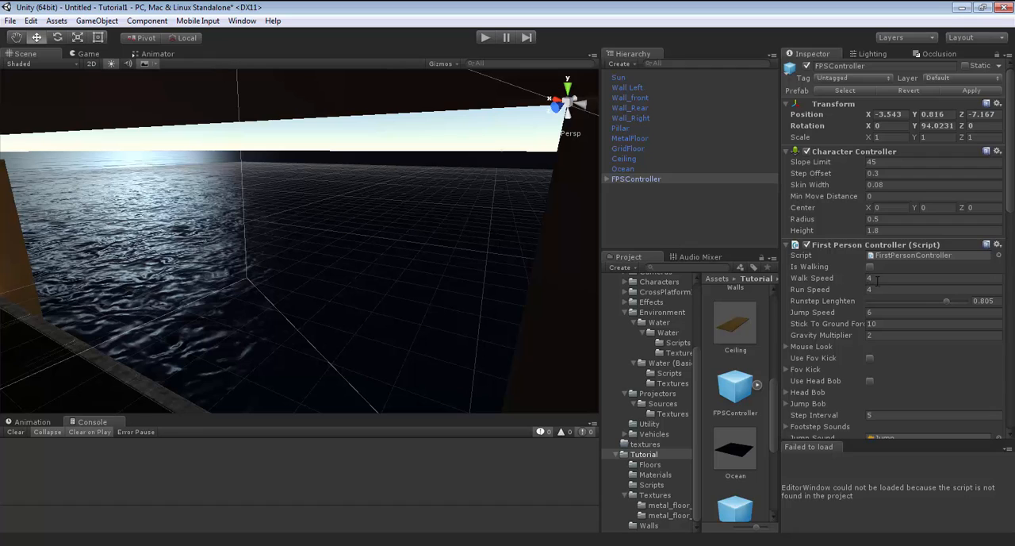
click(606, 180)
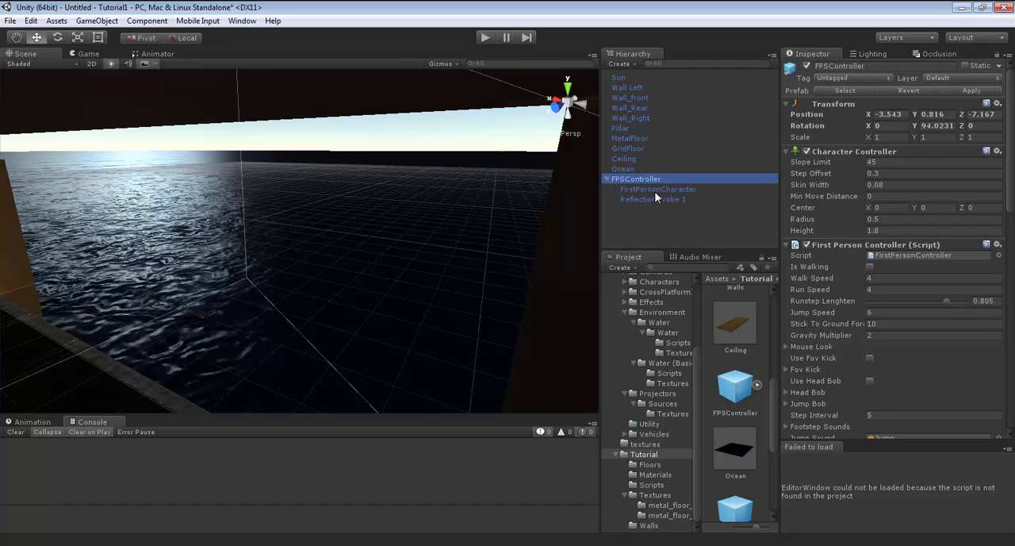
click(654, 199)
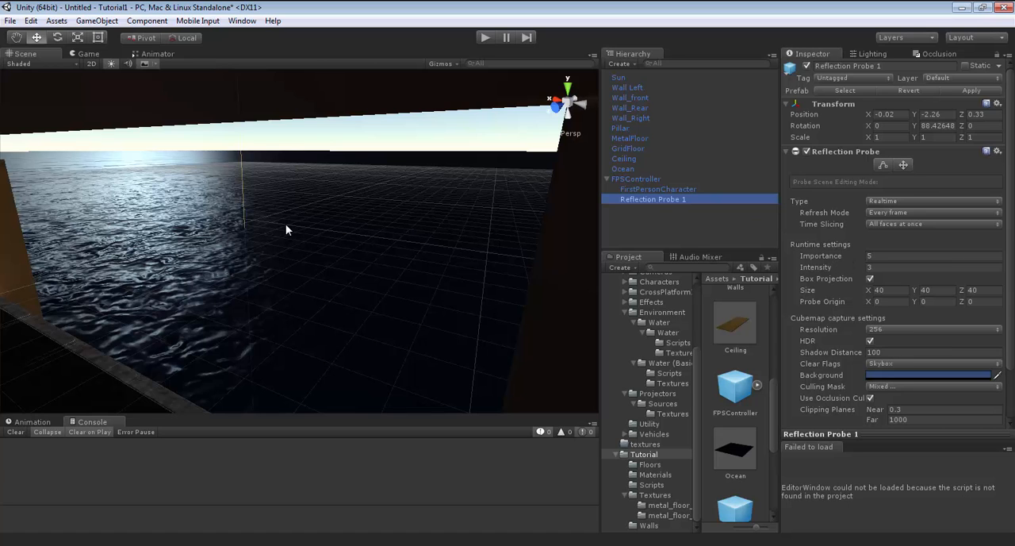
right_drag(286, 226, 471, 267)
Examine the reflection probe's placement beneath the FPSController and the scene's reflections from above and below the floor.
click(651, 179)
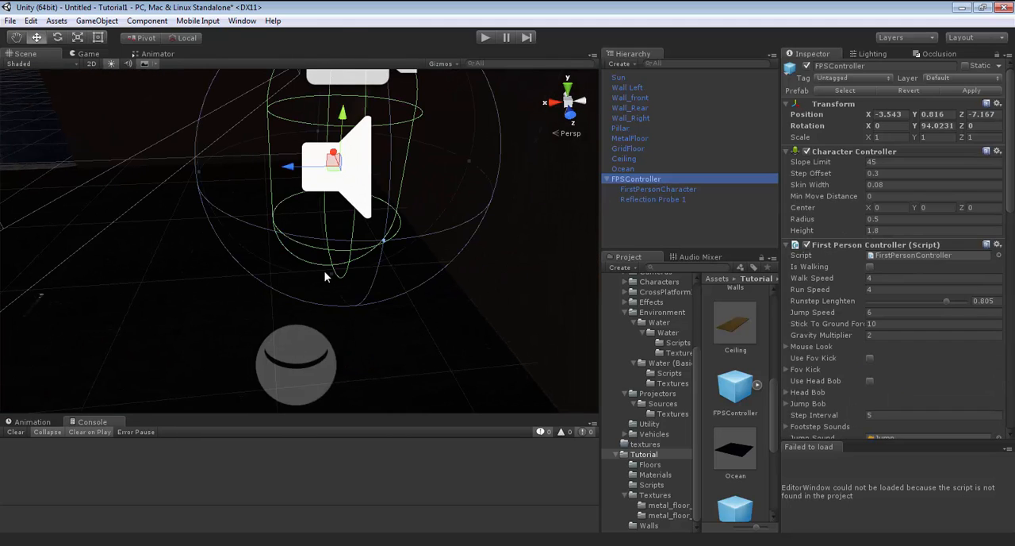
right_drag(335, 269, 266, 363)
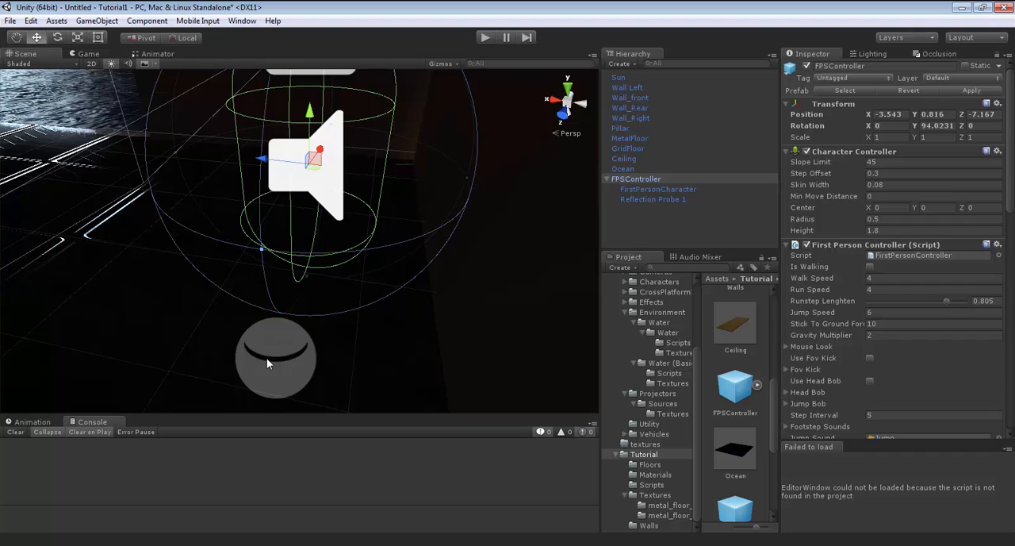
key(f)
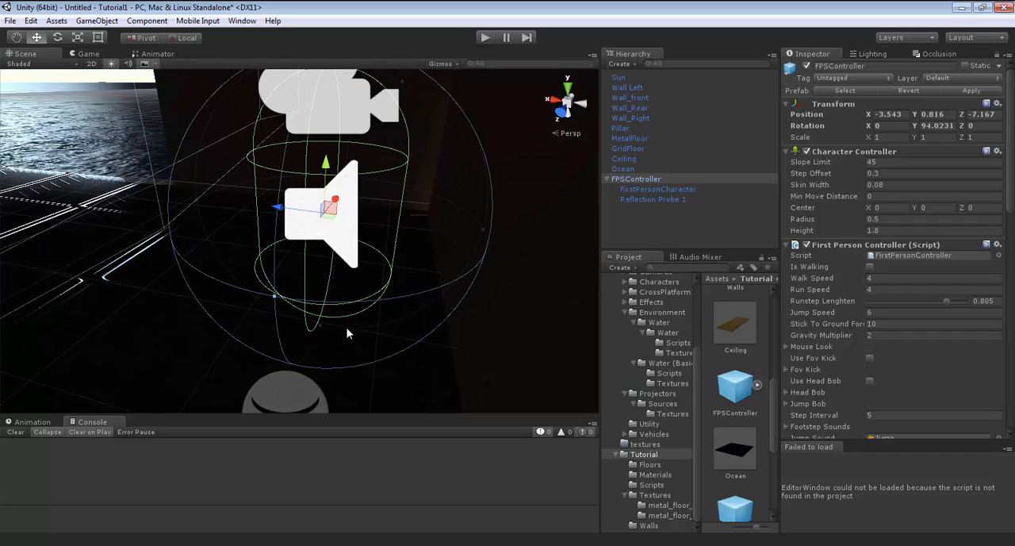
right_drag(392, 133, 393, 190)
right_drag(396, 340, 221, 212)
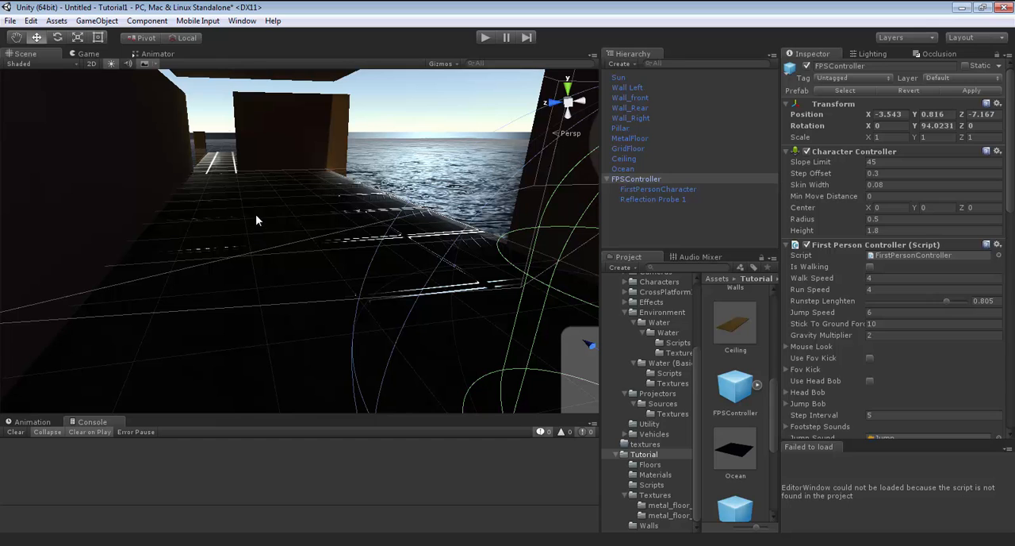
right_drag(260, 207, 282, 61)
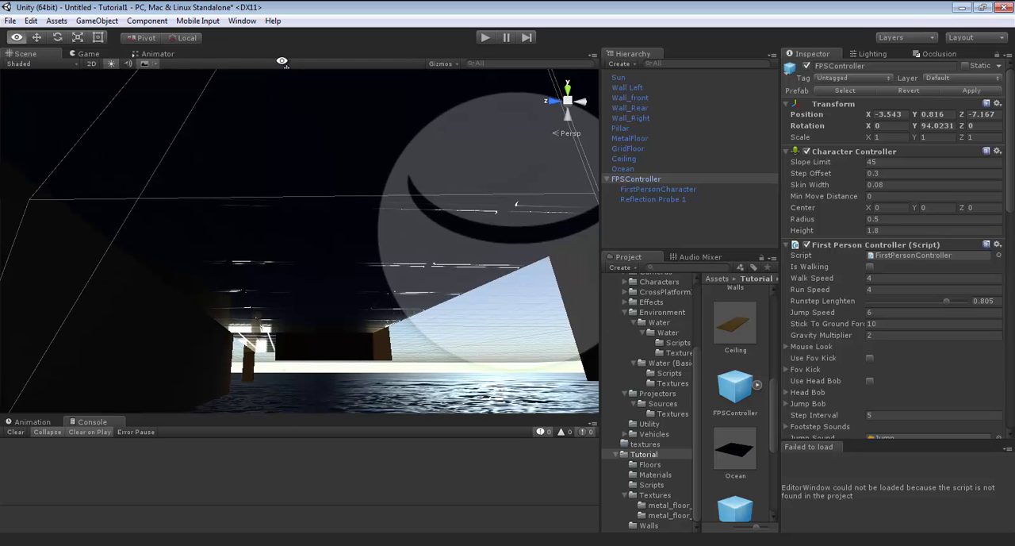
right_drag(281, 61, 246, 297)
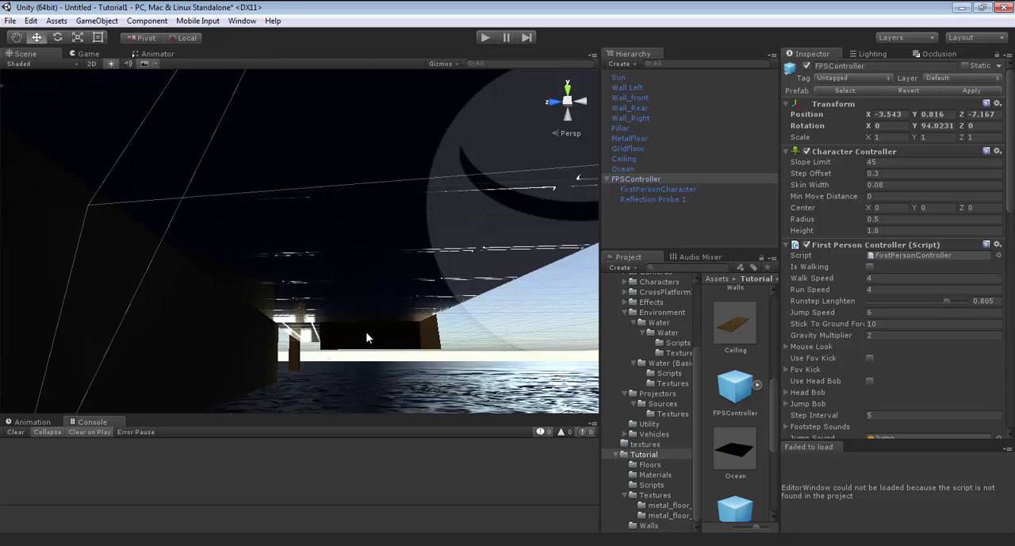
right_drag(366, 331, 657, 386)
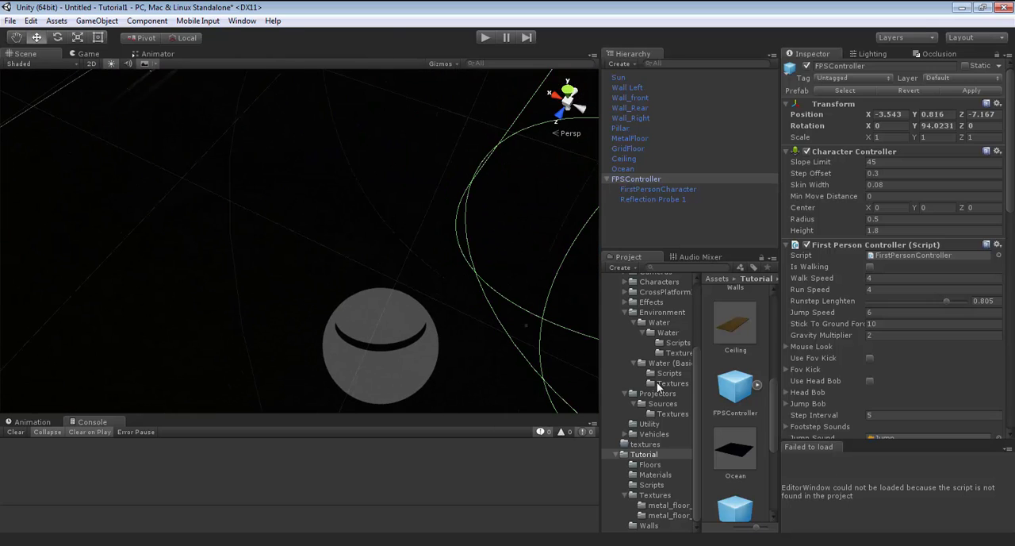
Check Reflection Probe 1's culling mask and assign MetalFloor to the Floor layer.
click(662, 200)
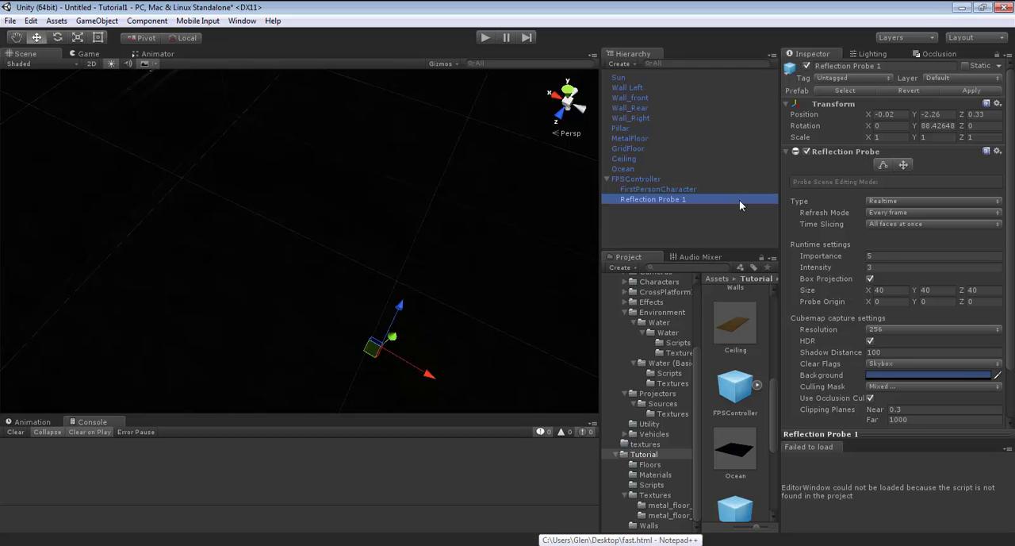
click(949, 387)
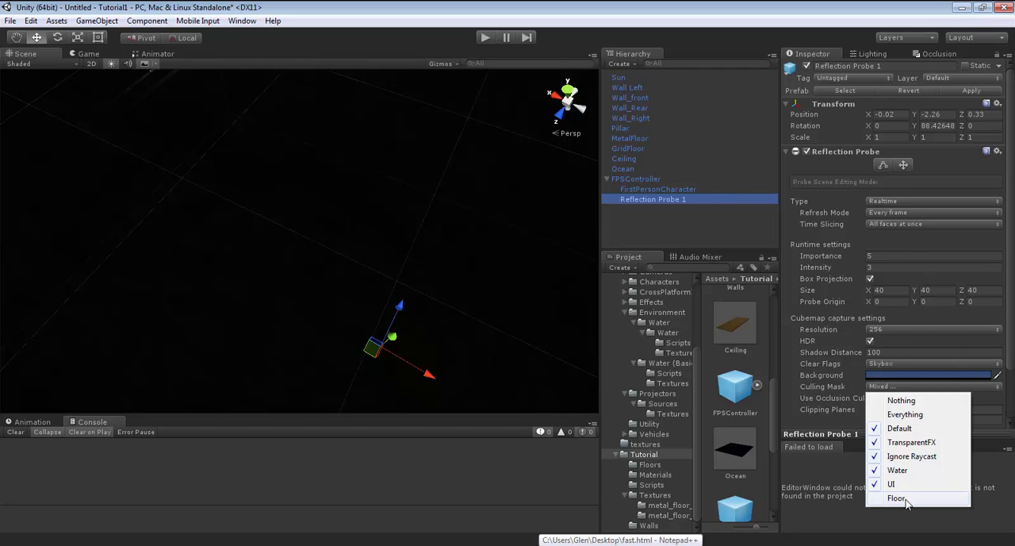
click(633, 138)
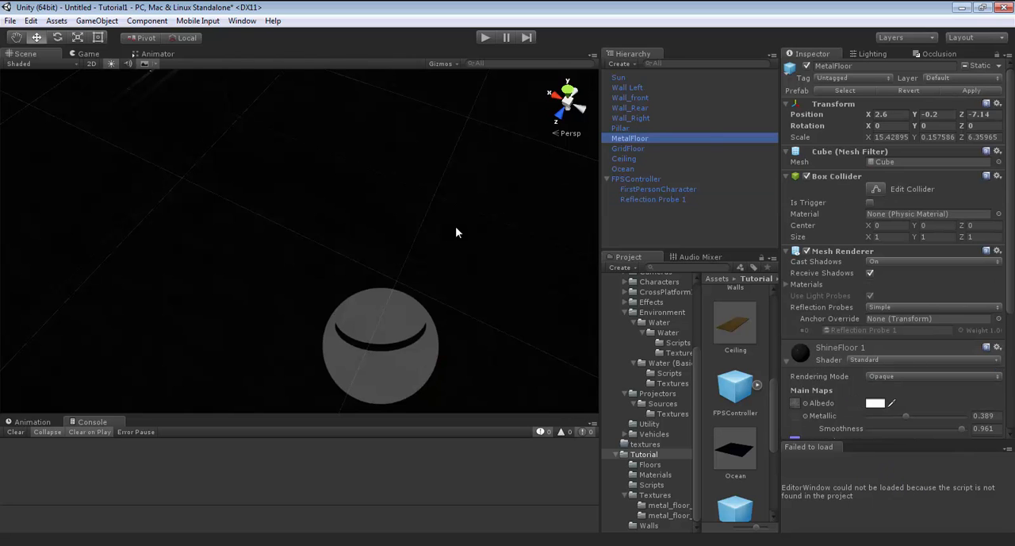
key(f)
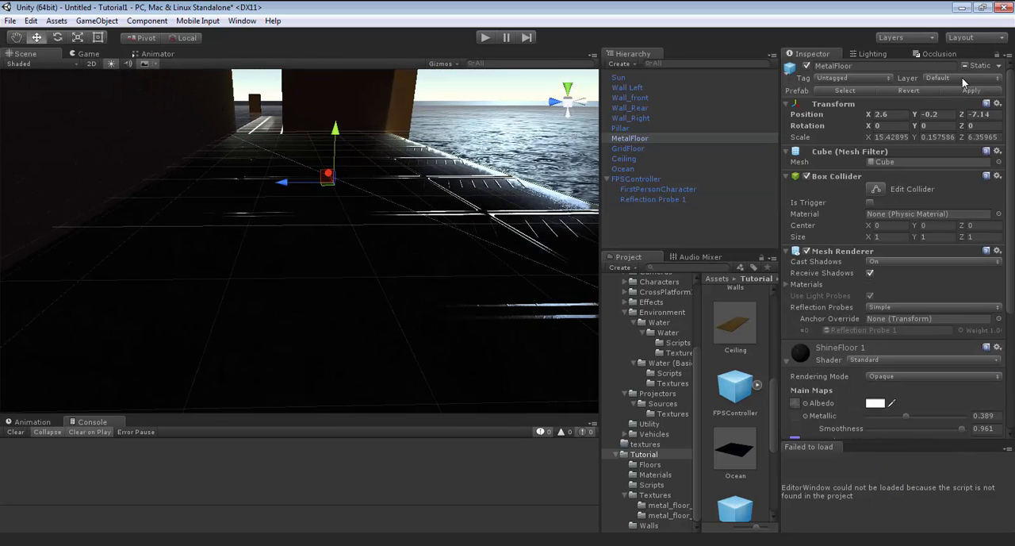
click(964, 79)
click(971, 165)
Assign GridFloor to the Floor layer.
click(638, 149)
click(966, 79)
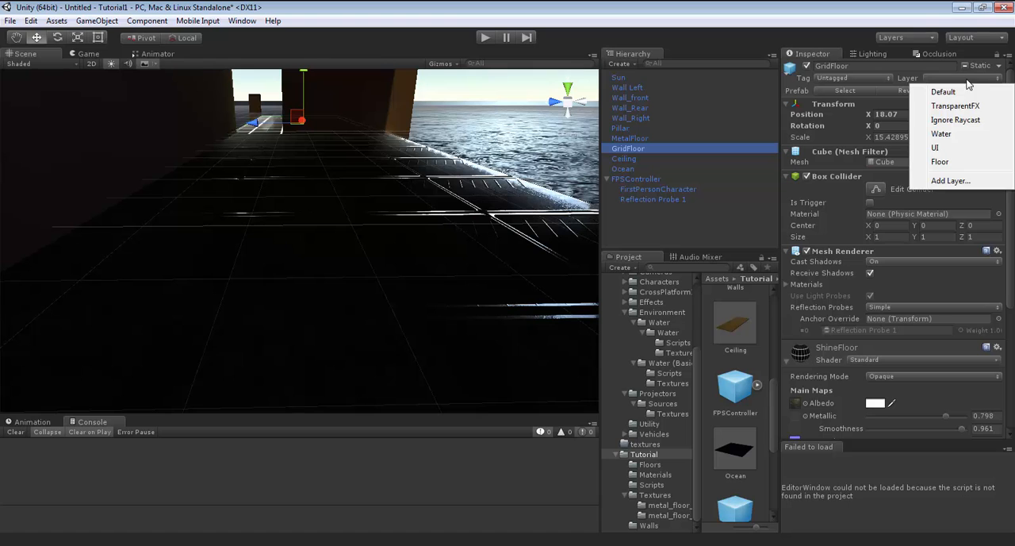
click(972, 162)
Set the Mesh Renderer's Reflection Probes option to Blend Probes on both MetalFloor and GridFloor.
mouse_move(457, 168)
right_down()
mouse_move(458, 196)
mouse_move(462, 122)
mouse_move(446, 247)
mouse_move(460, 165)
right_up()
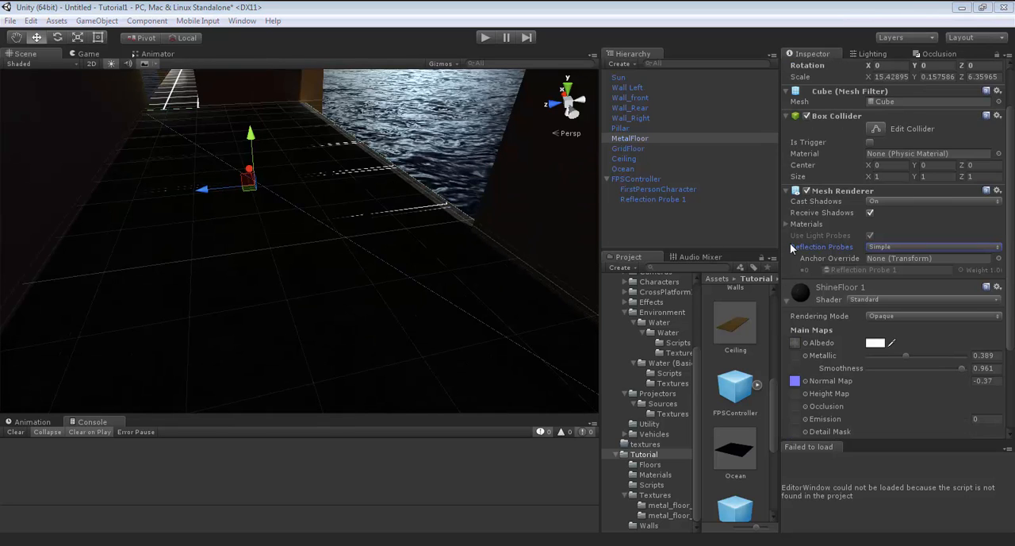
click(910, 249)
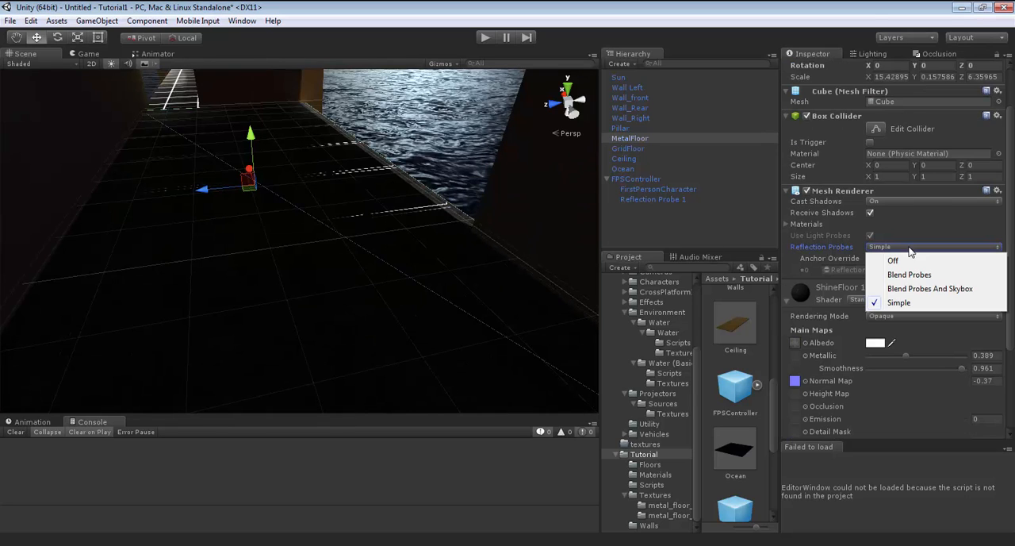
click(910, 275)
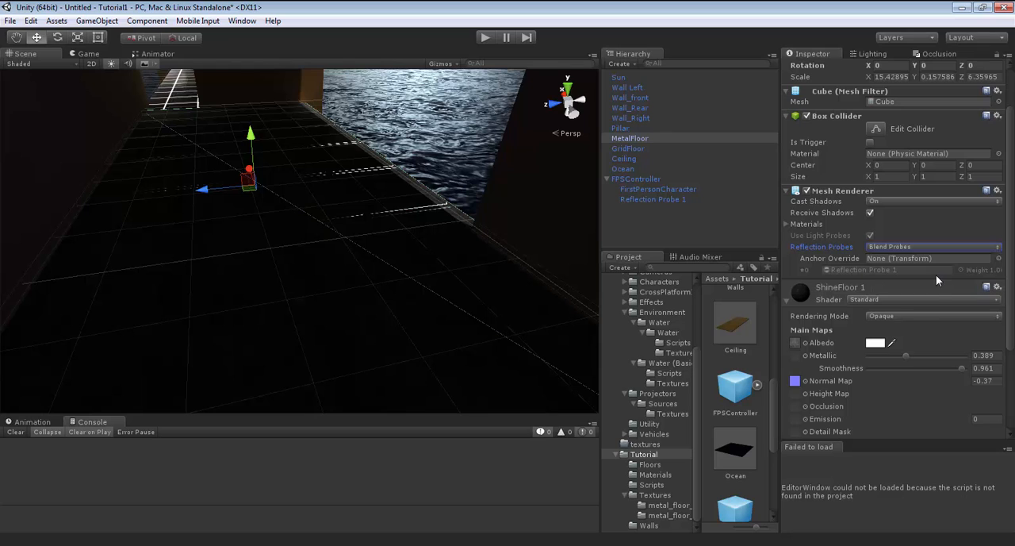
right_drag(458, 279, 389, 208)
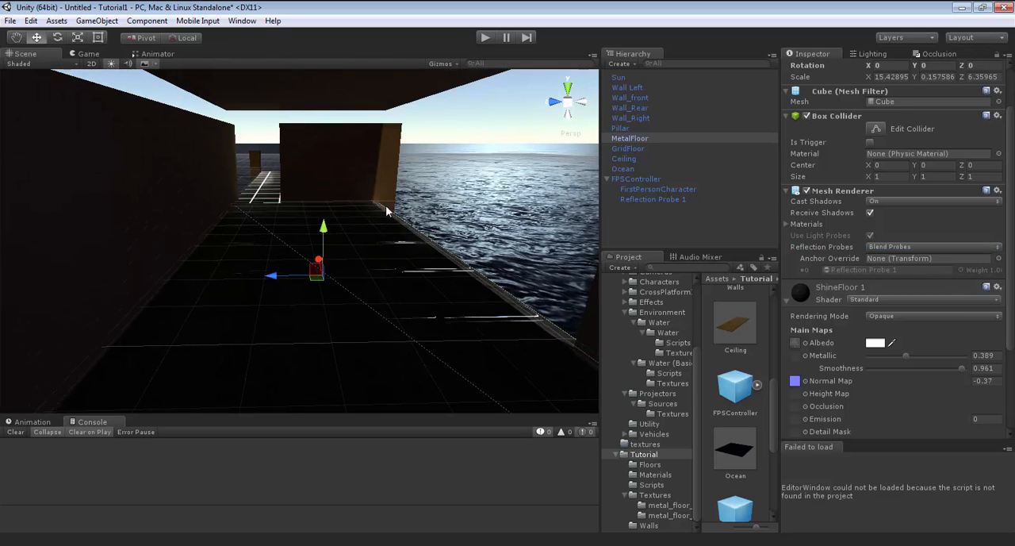
click(267, 193)
click(931, 248)
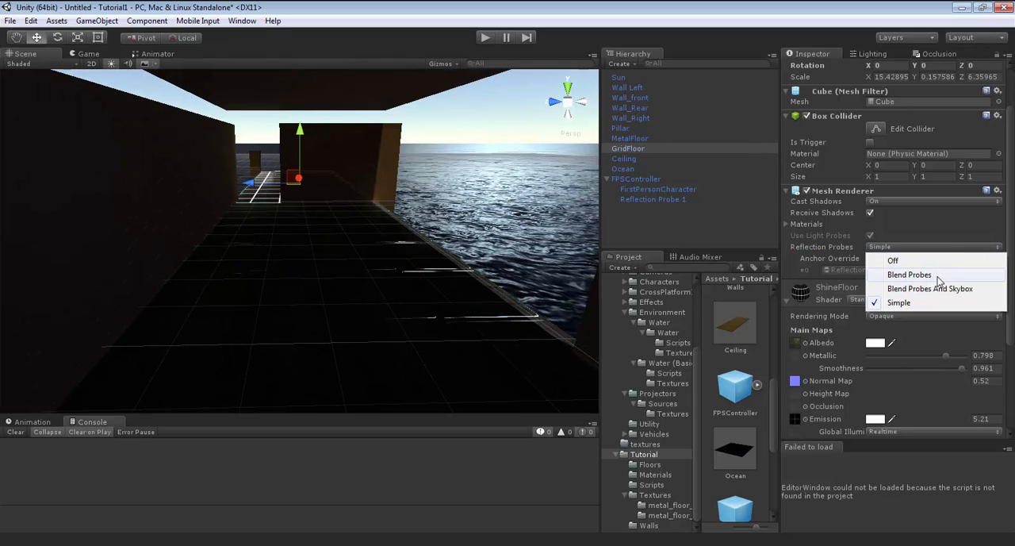
click(938, 275)
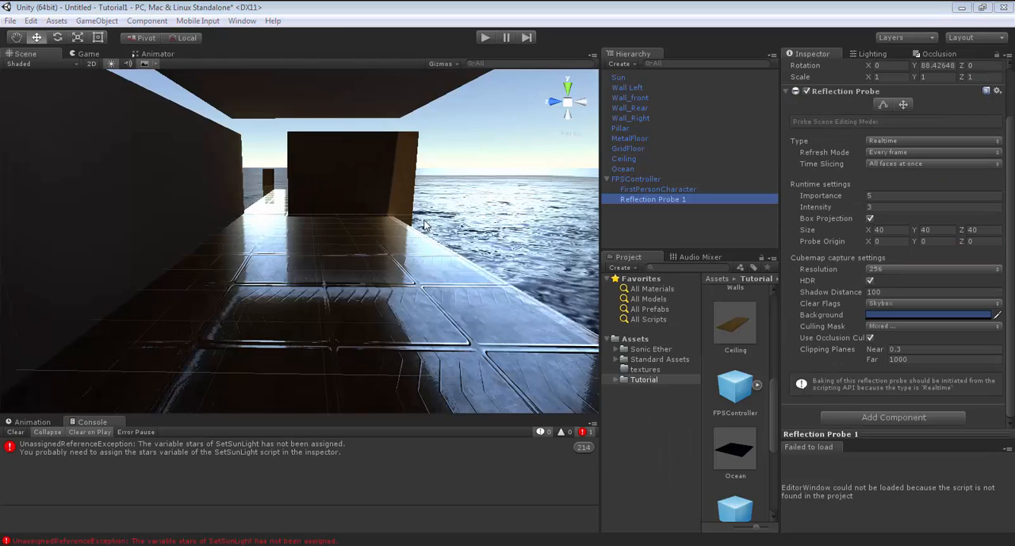
right_drag(423, 225, 441, 234)
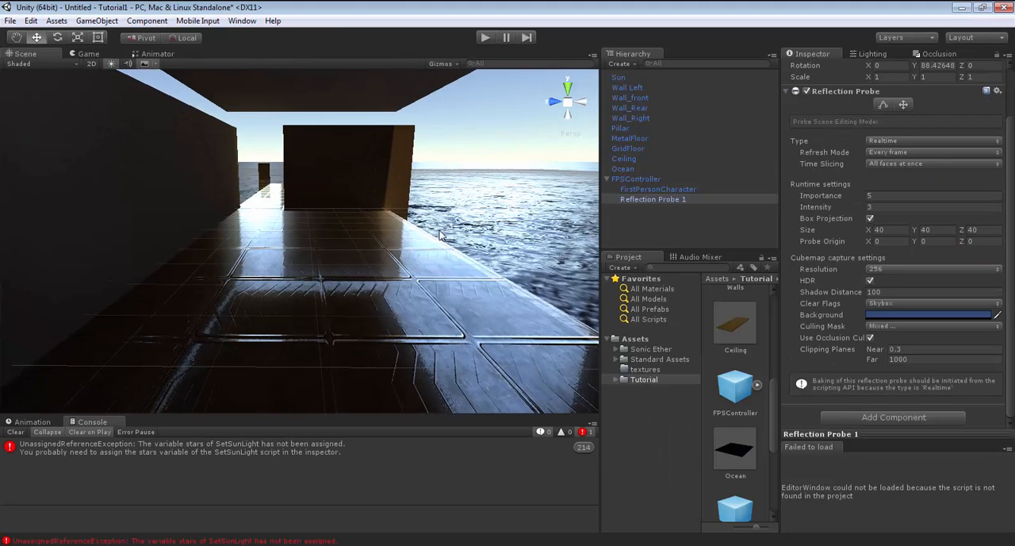
Review the Time Slicing and Type options of Reflection Probe 1.
scroll(901, 174, up, 2)
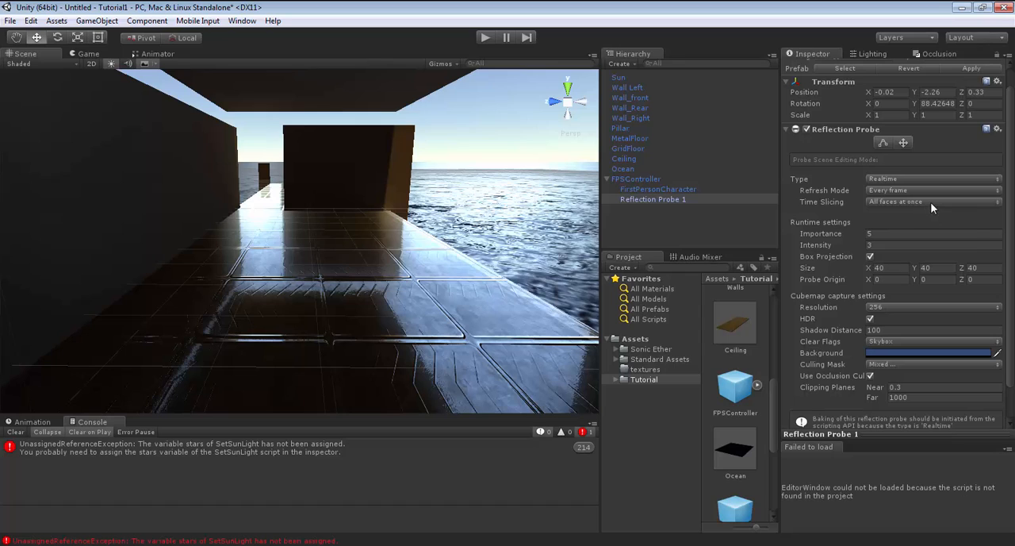
click(931, 203)
click(920, 216)
click(934, 180)
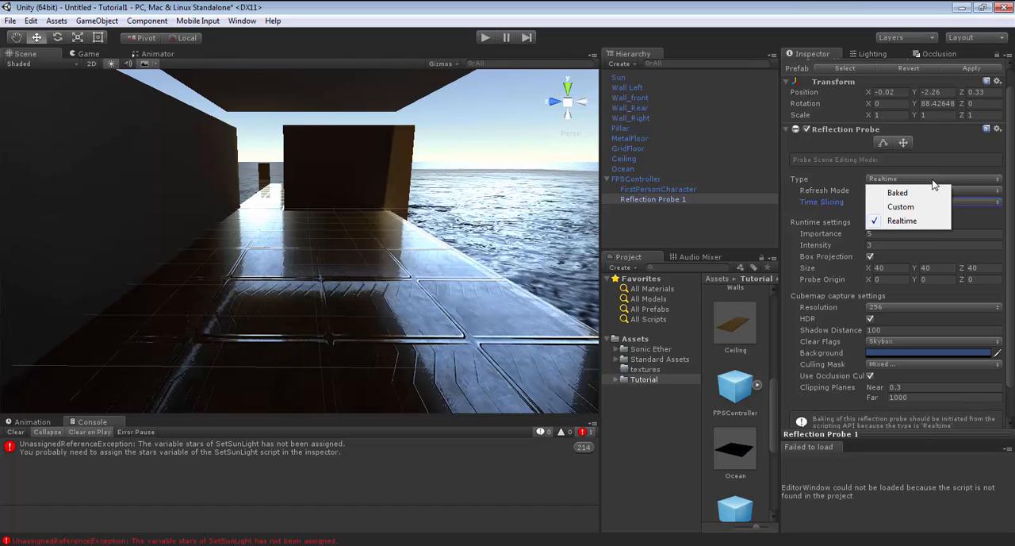
click(841, 25)
Set Reflection Probe 1's refresh mode to On Awake and play-test the floor reflections while walking through the rooms.
click(928, 191)
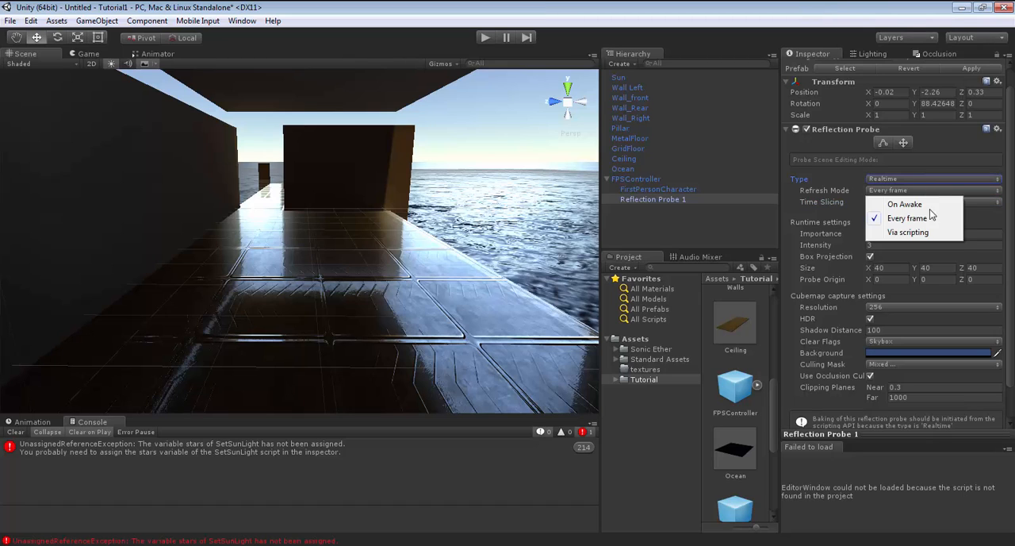
click(920, 200)
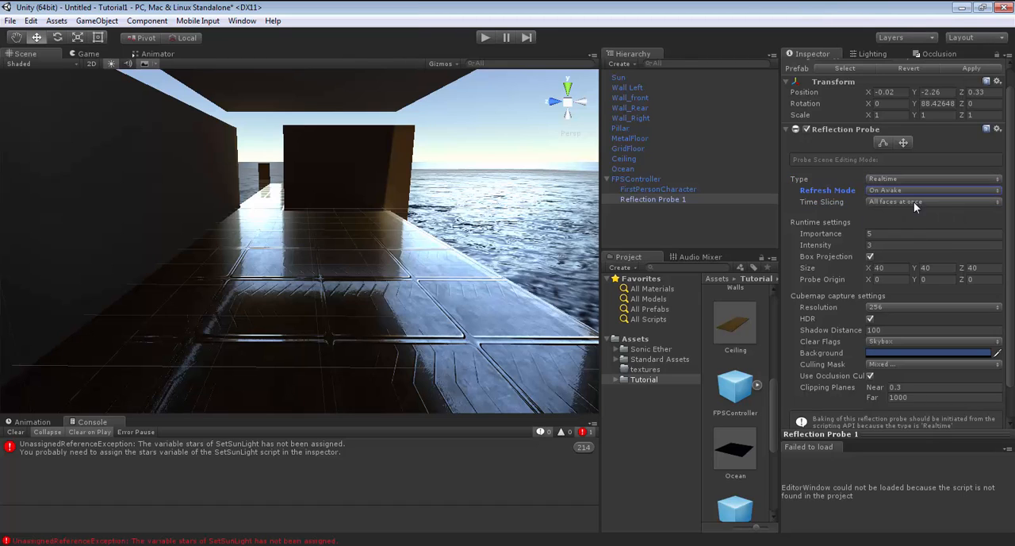
click(485, 38)
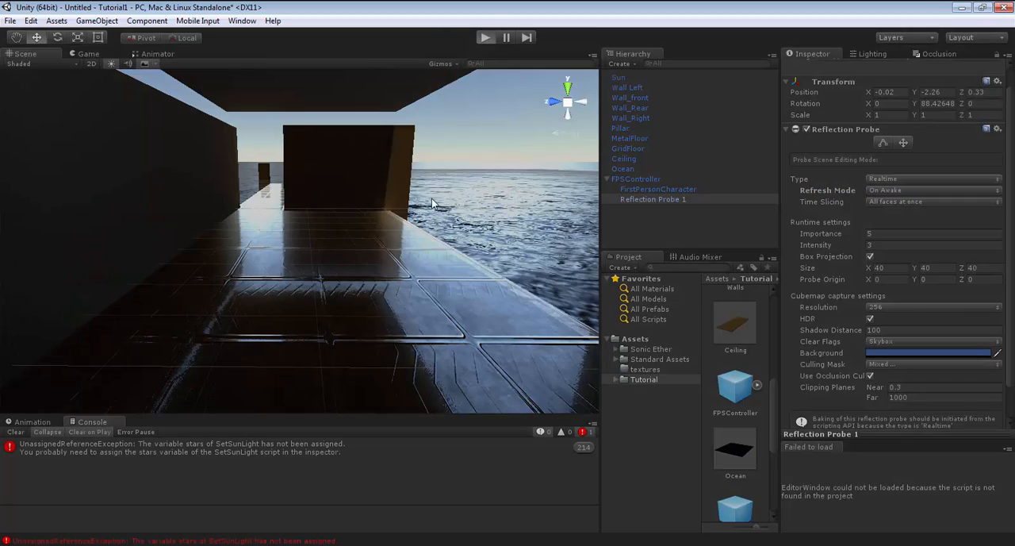
key(w)
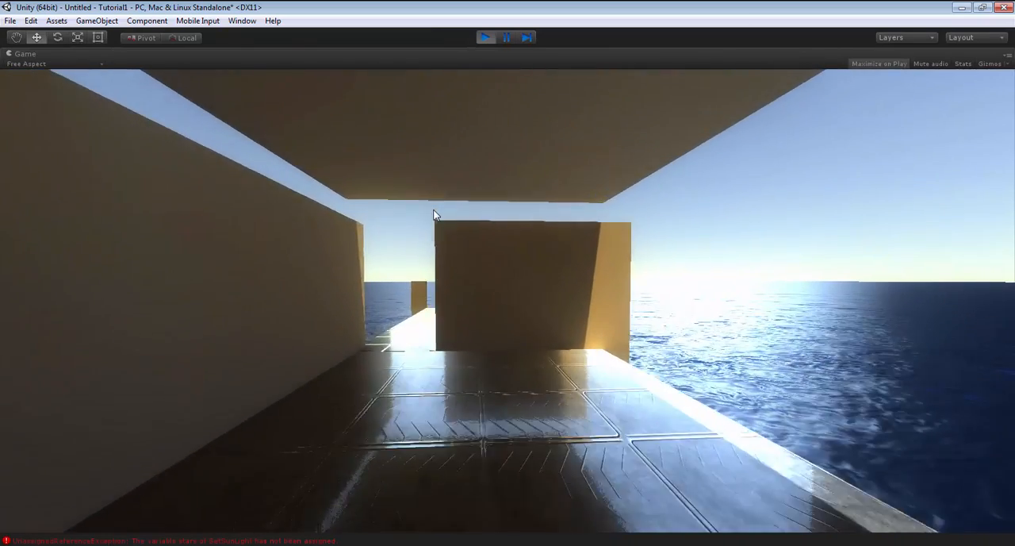
key(w)
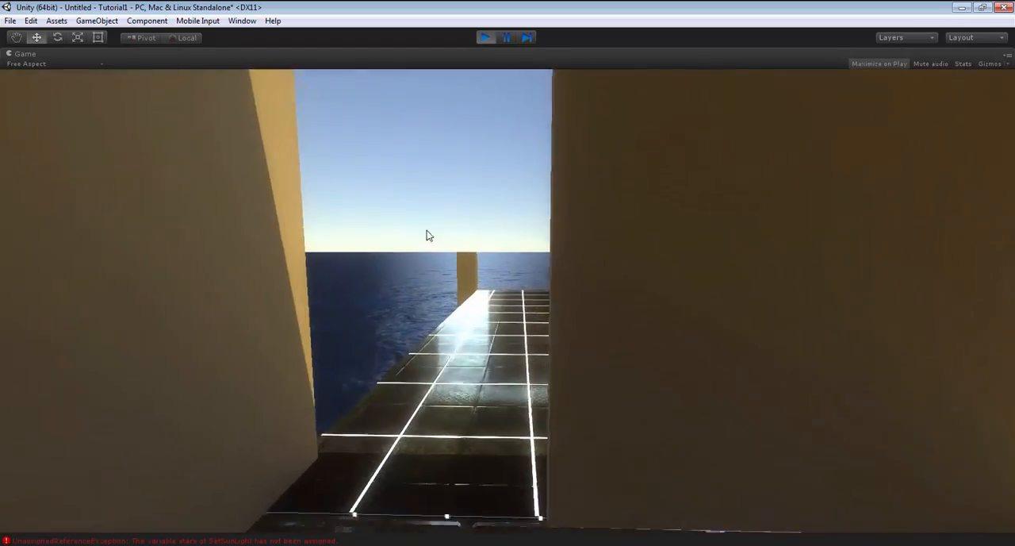
key(w)
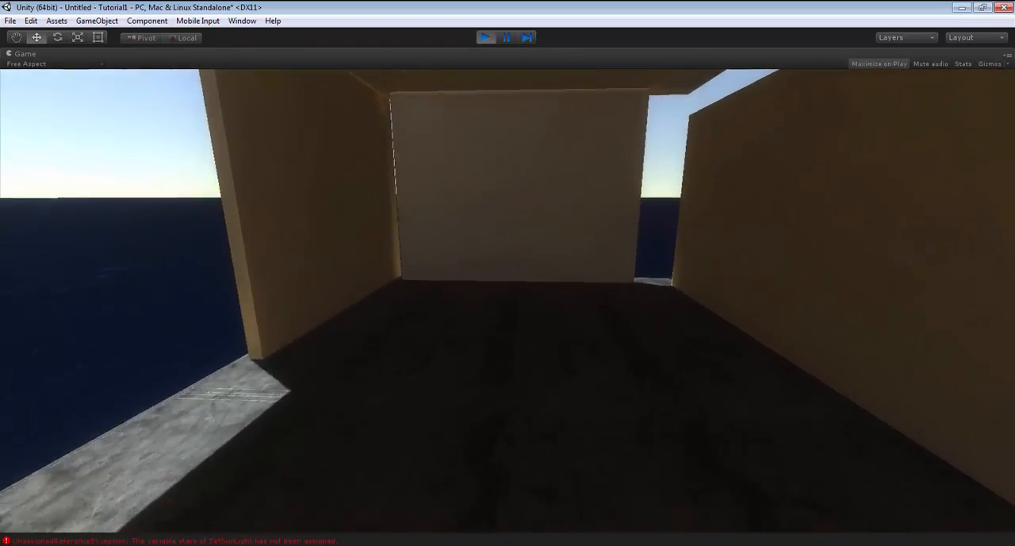
key(w)
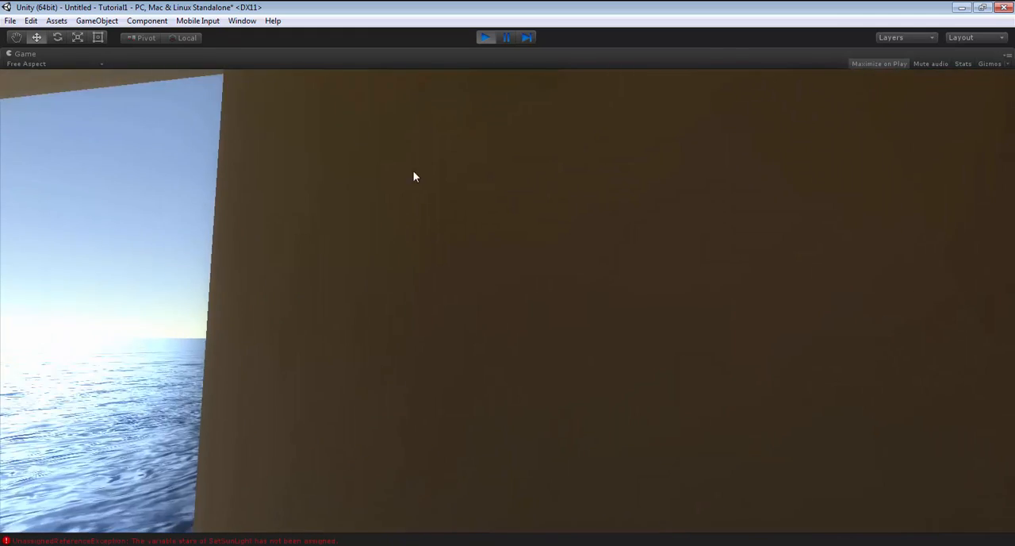
click(487, 35)
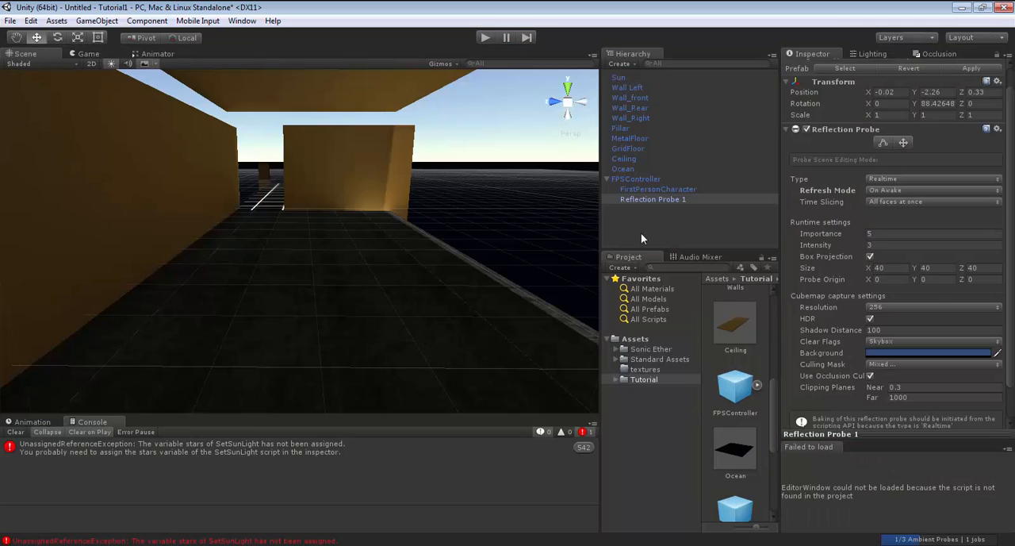
Set Reflection Probe 1's refresh mode to Every frame and play-test the reflections on the metal and grid floors.
click(911, 189)
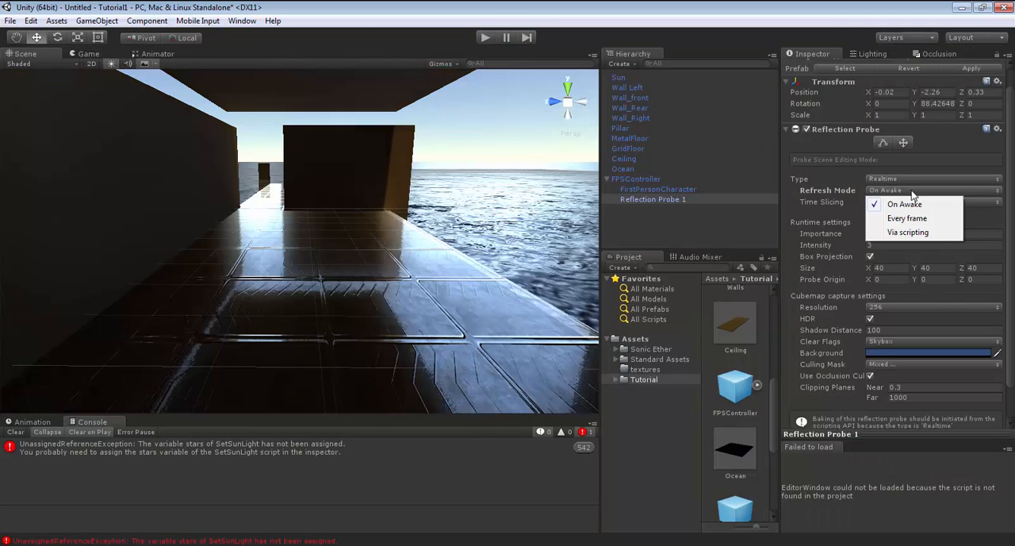
click(907, 218)
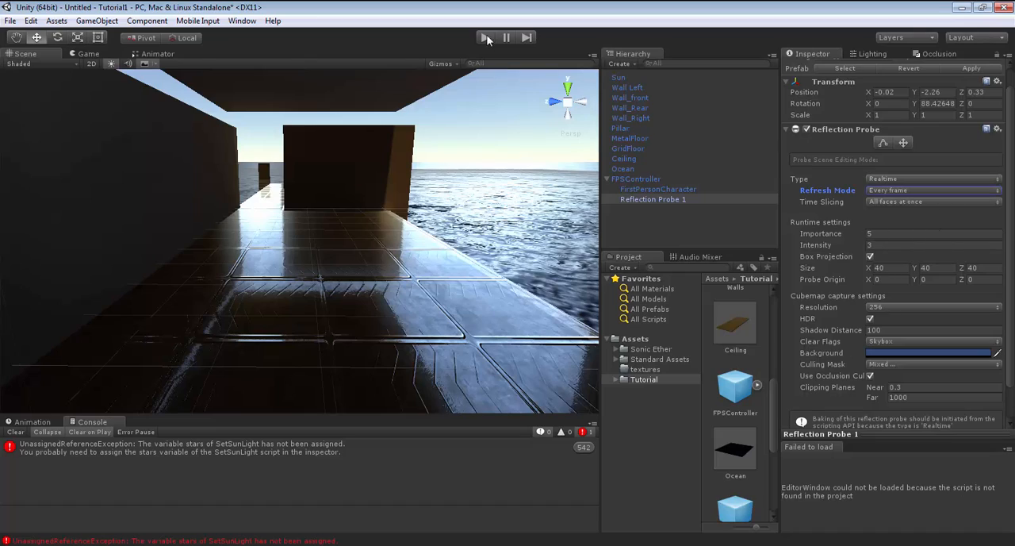
key(ctrl+p)
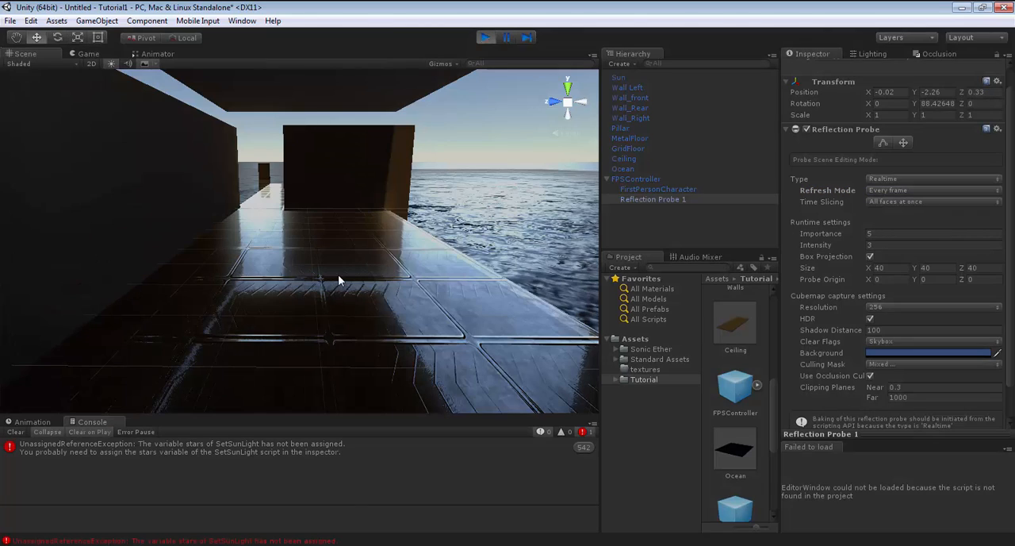
key(w)
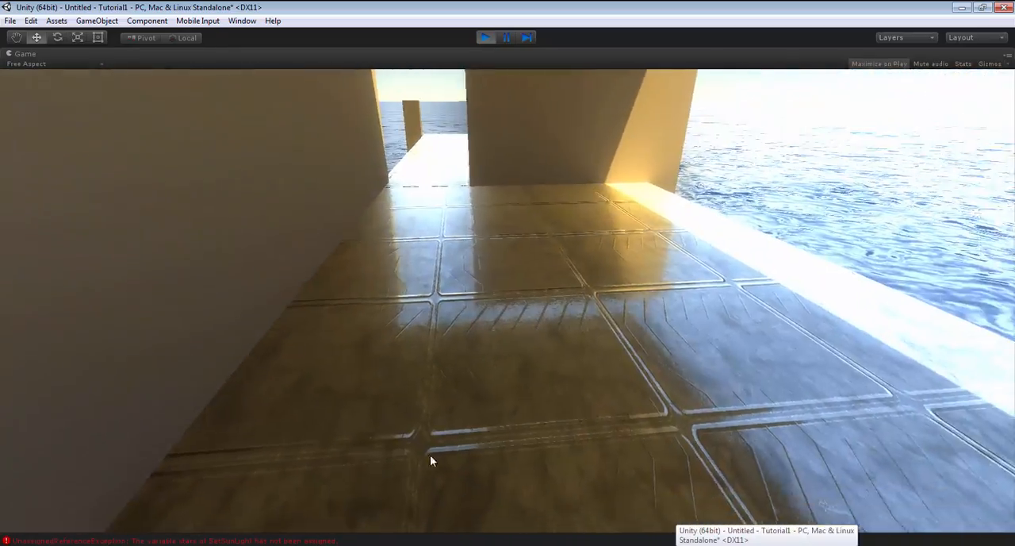
key(w)
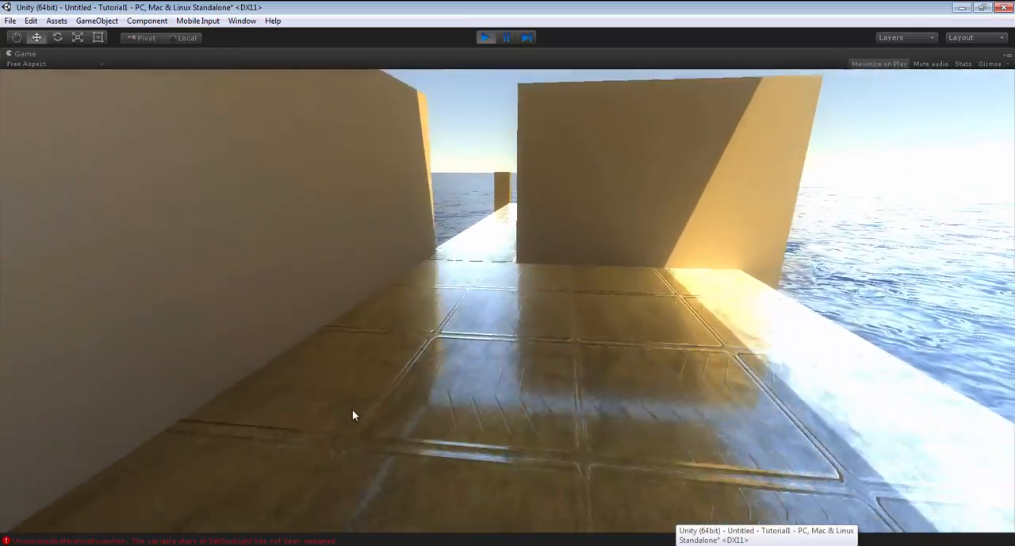
key(w)
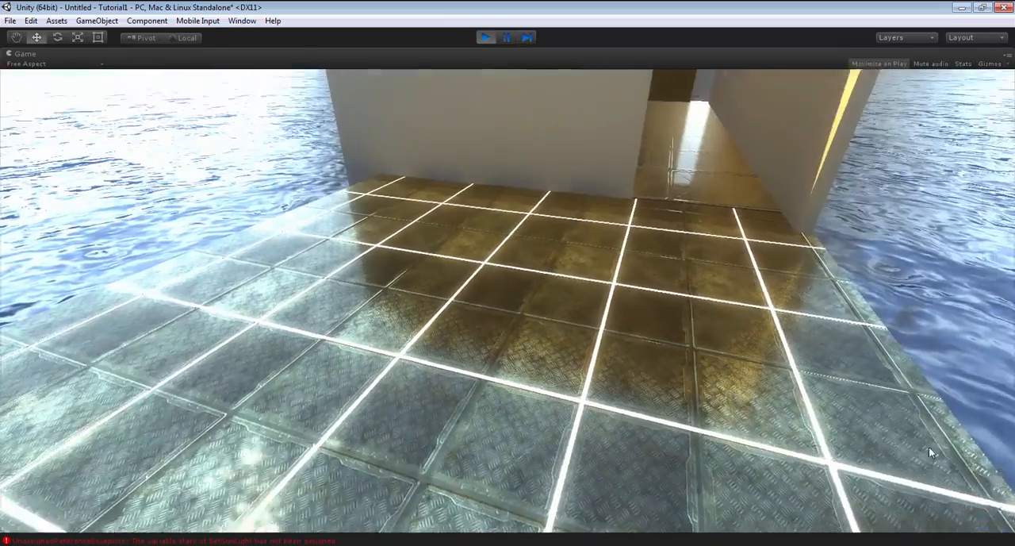
key(w)
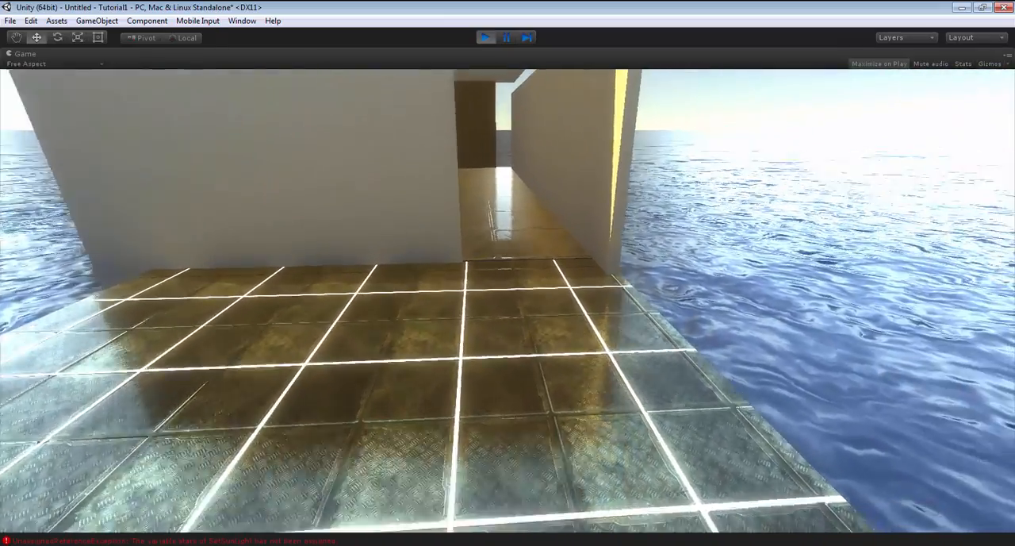
key(w)
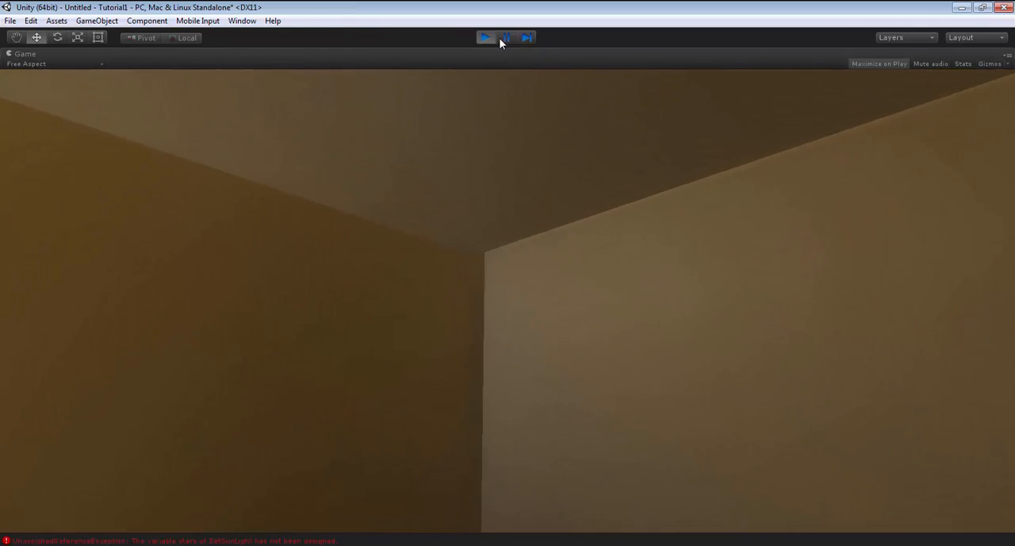
click(487, 38)
Check whether Reflection Probe 1's culling mask includes the Floor layer.
scroll(944, 350, down, 2)
click(989, 345)
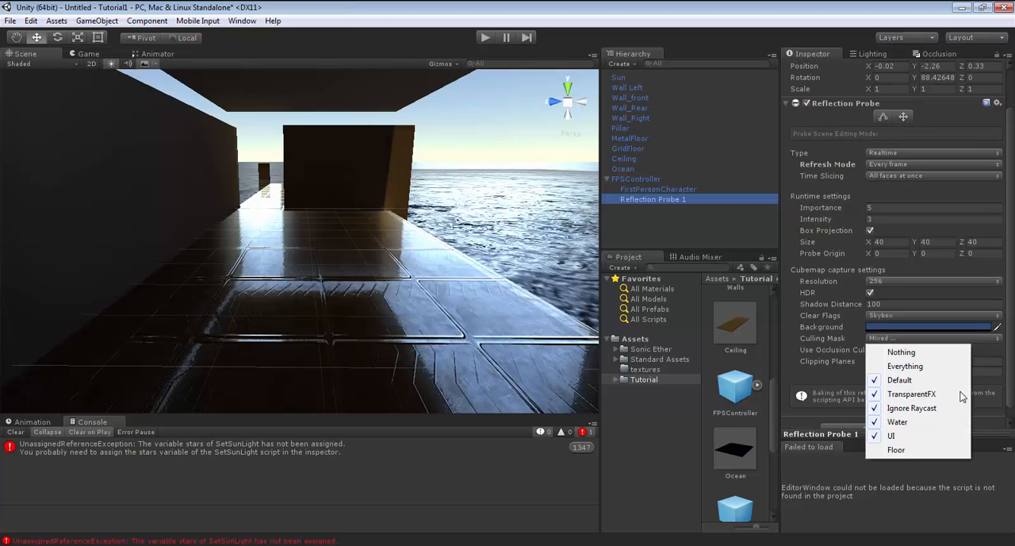
click(909, 451)
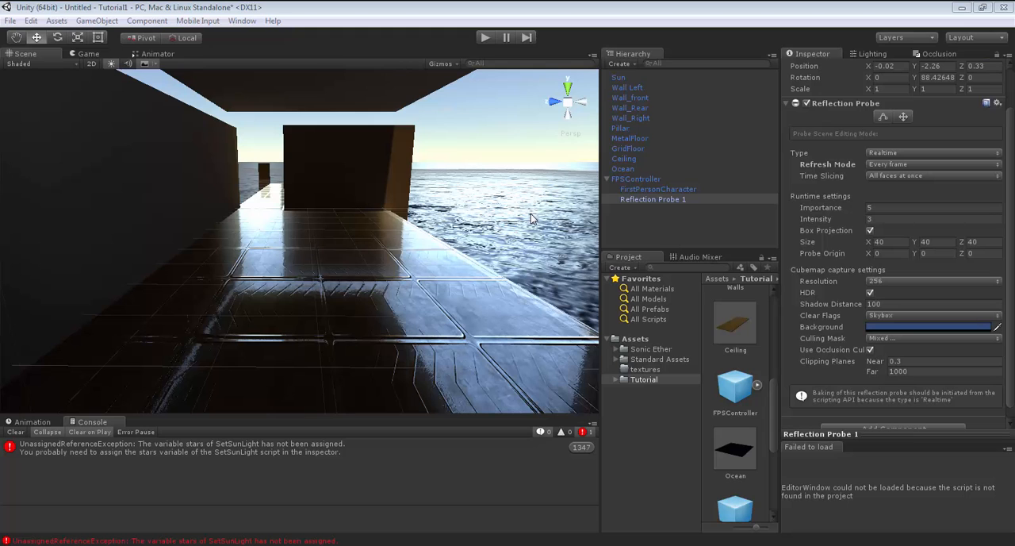
Play the scene and walk through the rooms to examine the floor and ocean reflections.
click(487, 36)
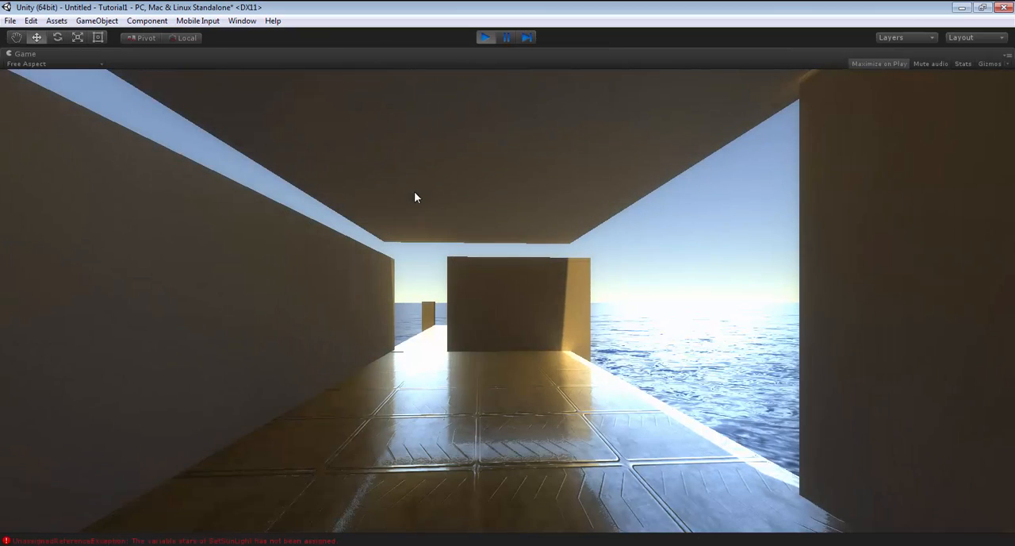
key(w)
key(w)
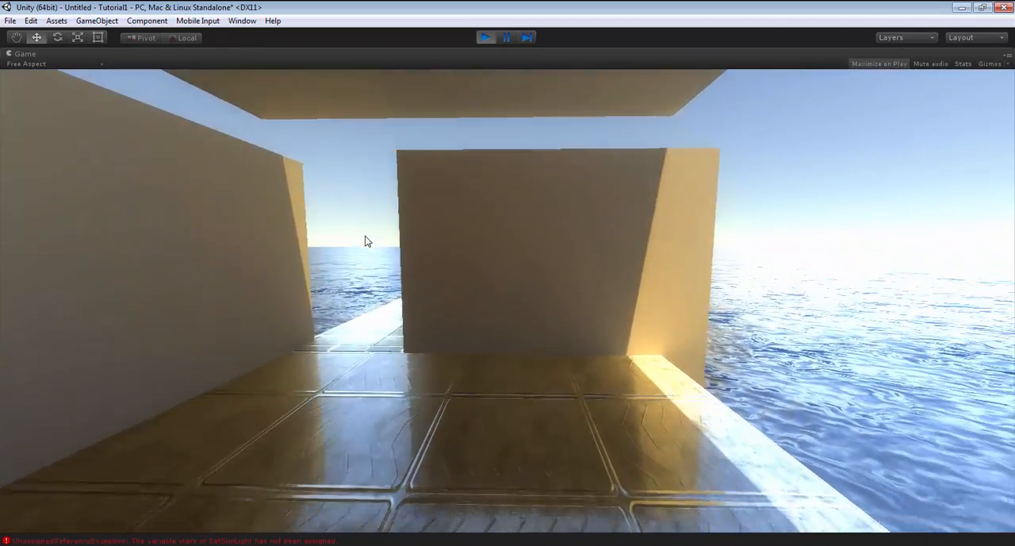
key(d)
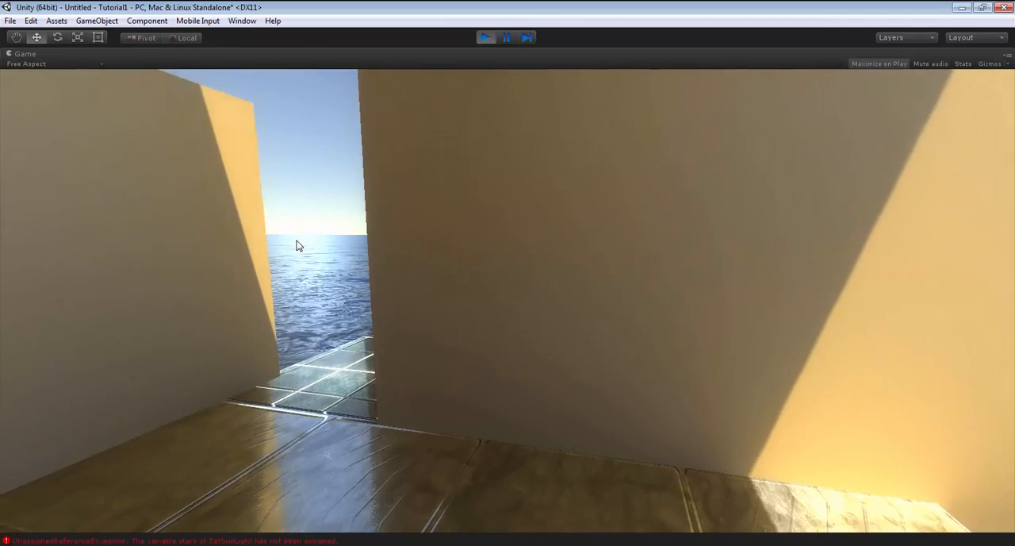
key(w)
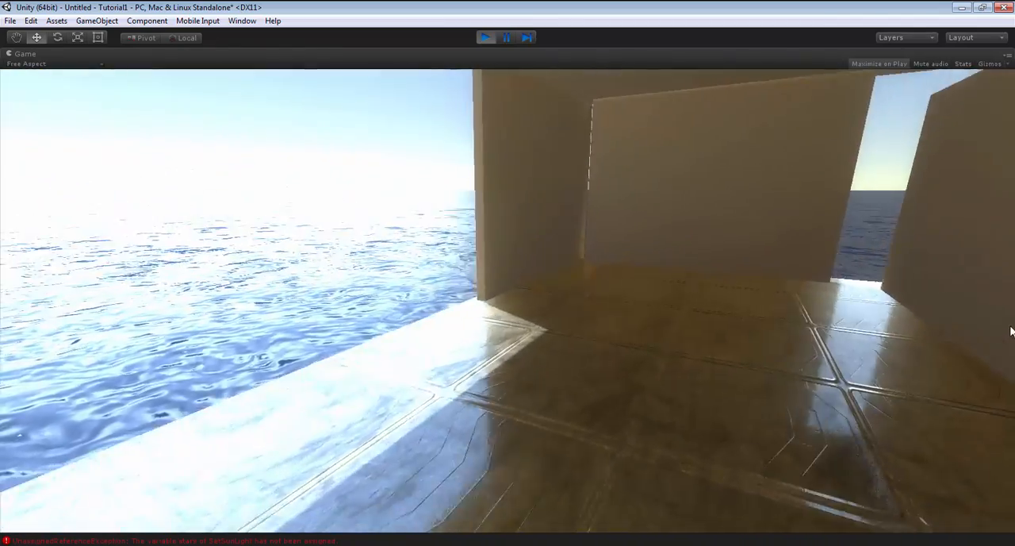
key(d)
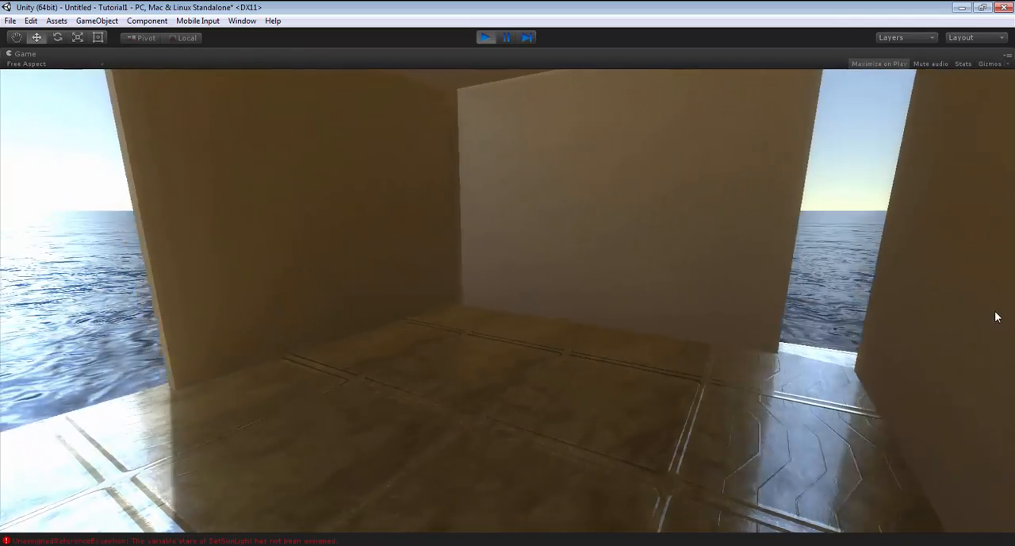
key(w)
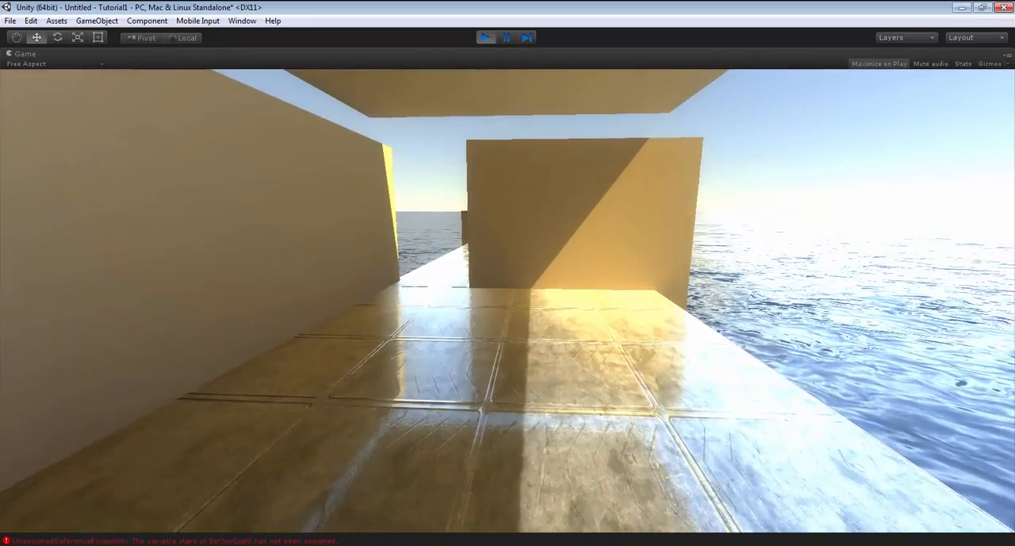
key(ctrl+p)
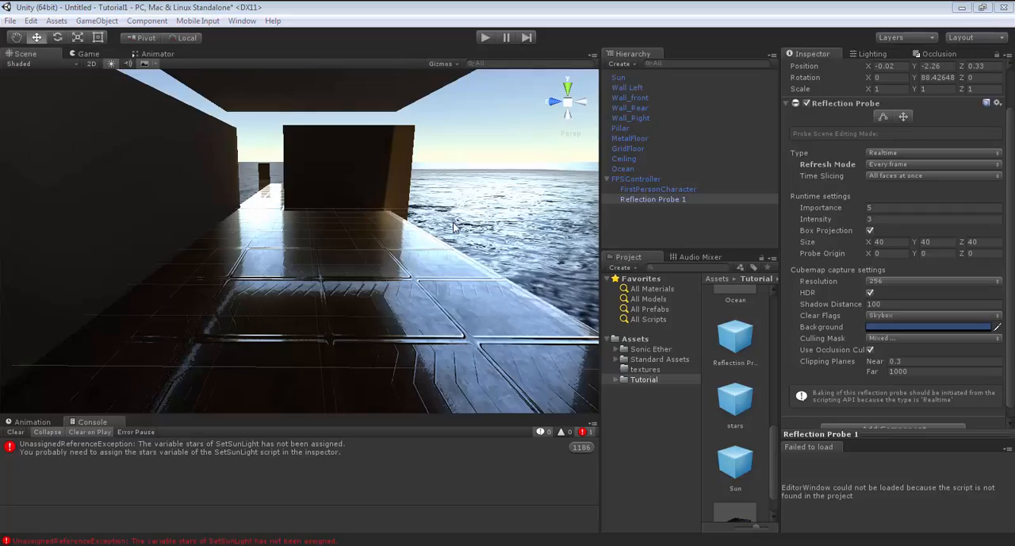
Add the Reflection Probe prefab from the Tutorial folder to the scene as a separate root object.
click(739, 344)
drag(739, 344, 651, 230)
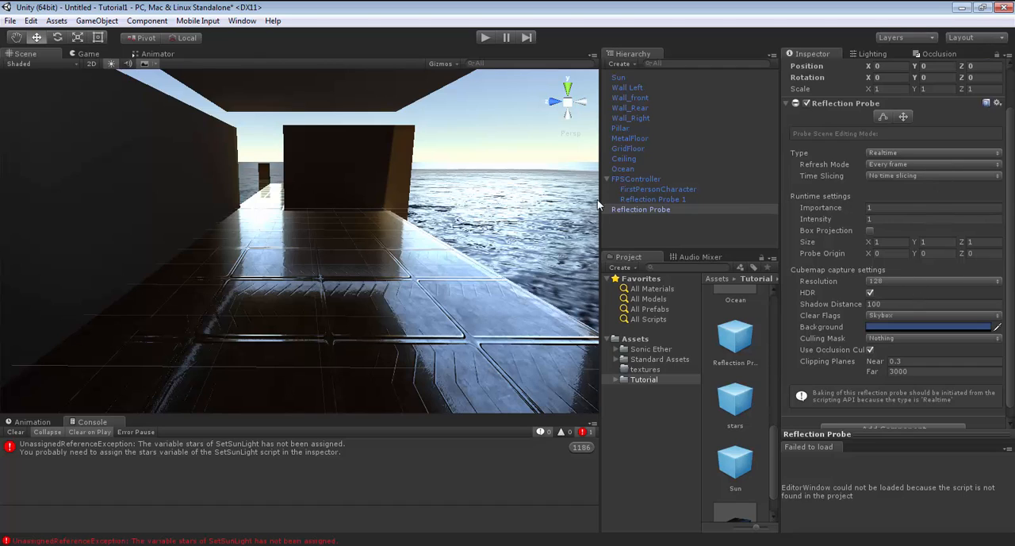
Override the Ocean's reflection anchor with the root-level Reflection Probe and set its reflection probes mode to Blend Probes.
click(627, 169)
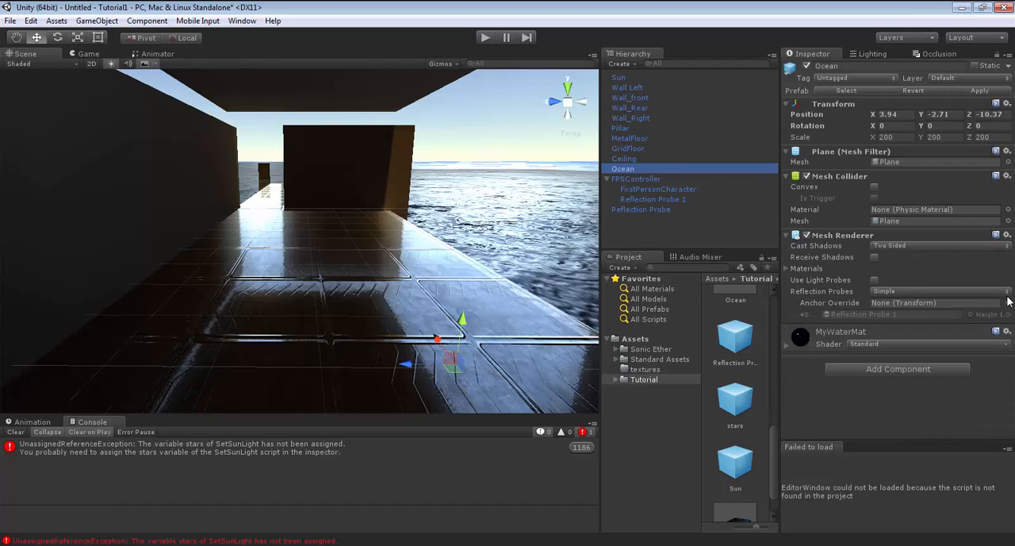
drag(644, 207, 915, 309)
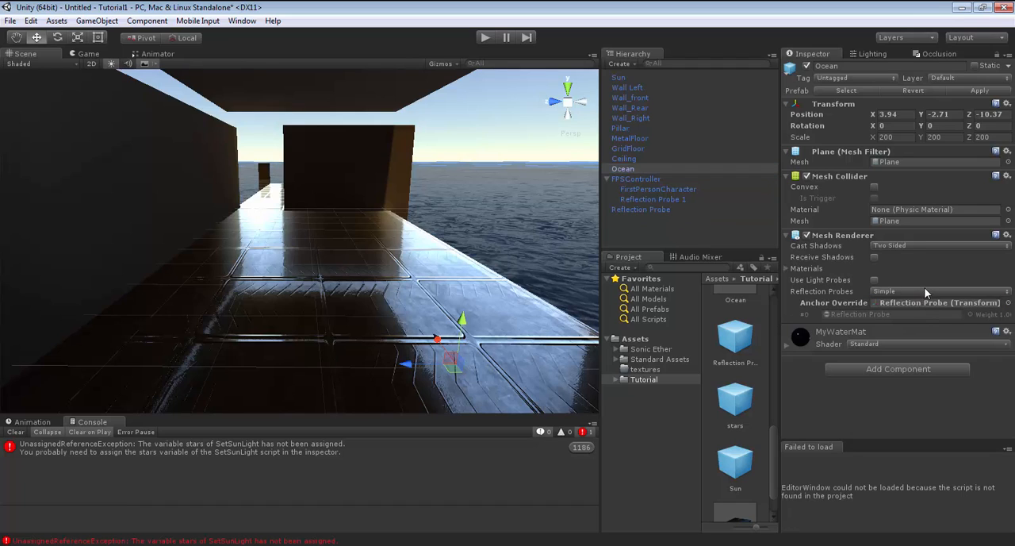
click(924, 291)
click(936, 317)
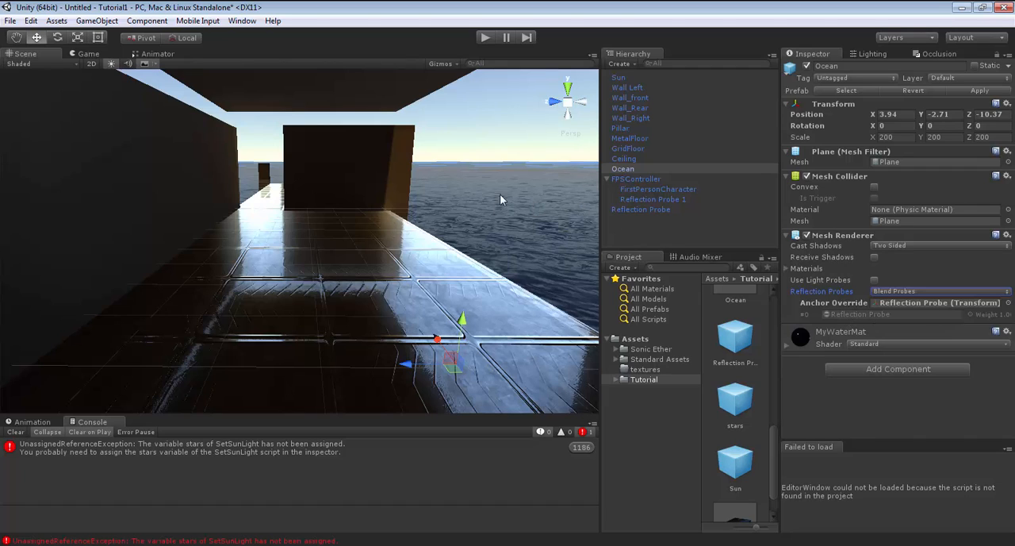
Play the scene to examine the ocean's reflections from the floor edge, and stop playback.
click(484, 38)
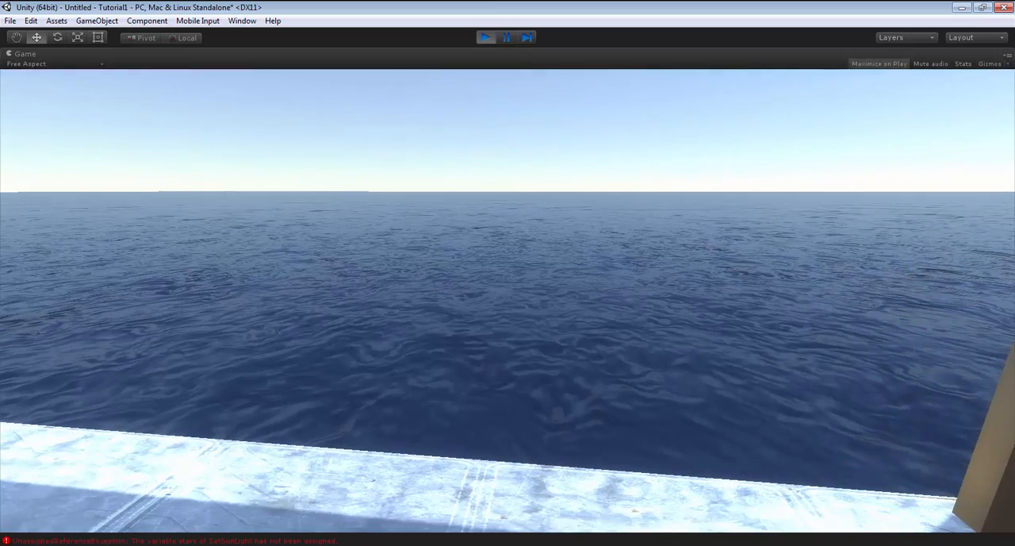
key(w)
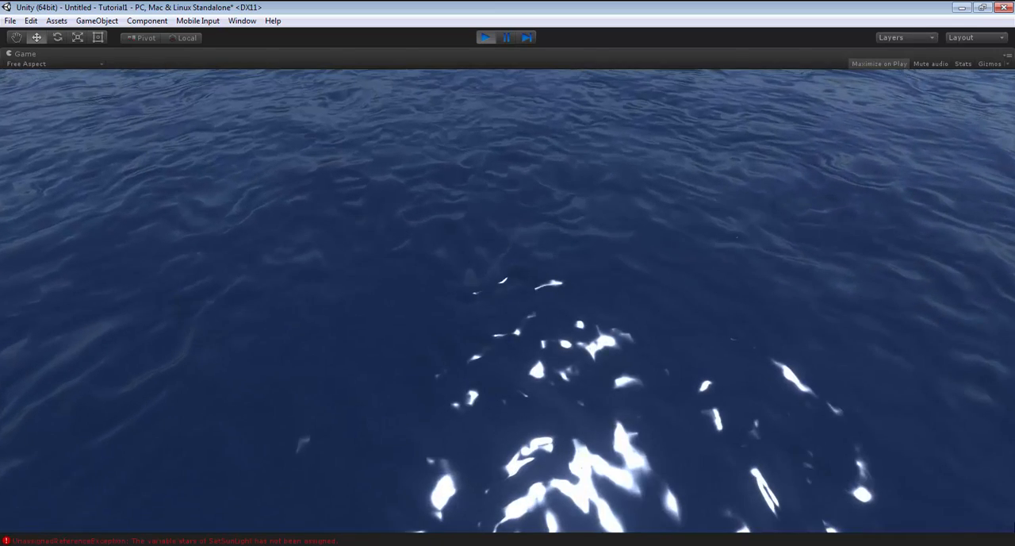
key(ctrl+p)
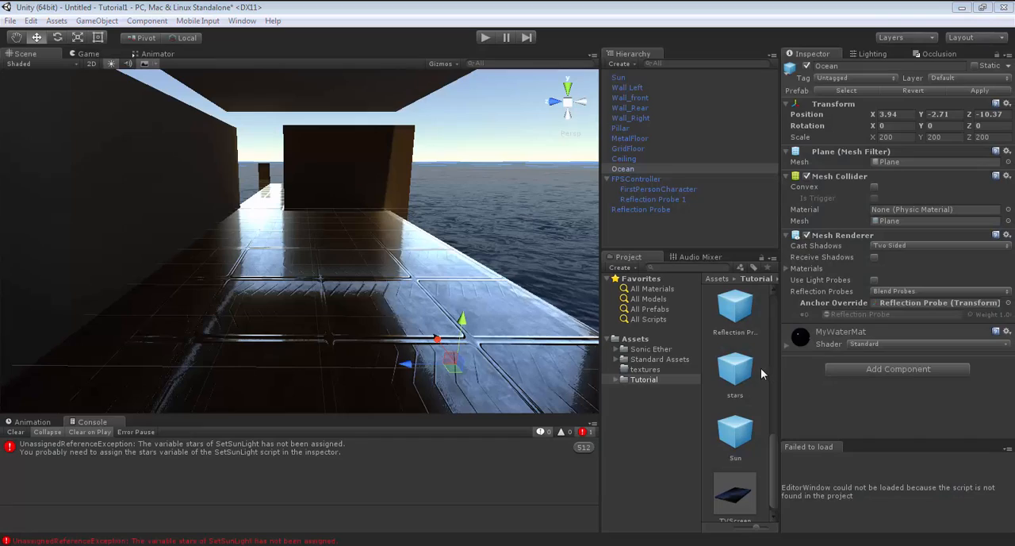
Add the TVScreen prefab from the Tutorial folder to the scene as a separate root object.
scroll(753, 486, down, 1)
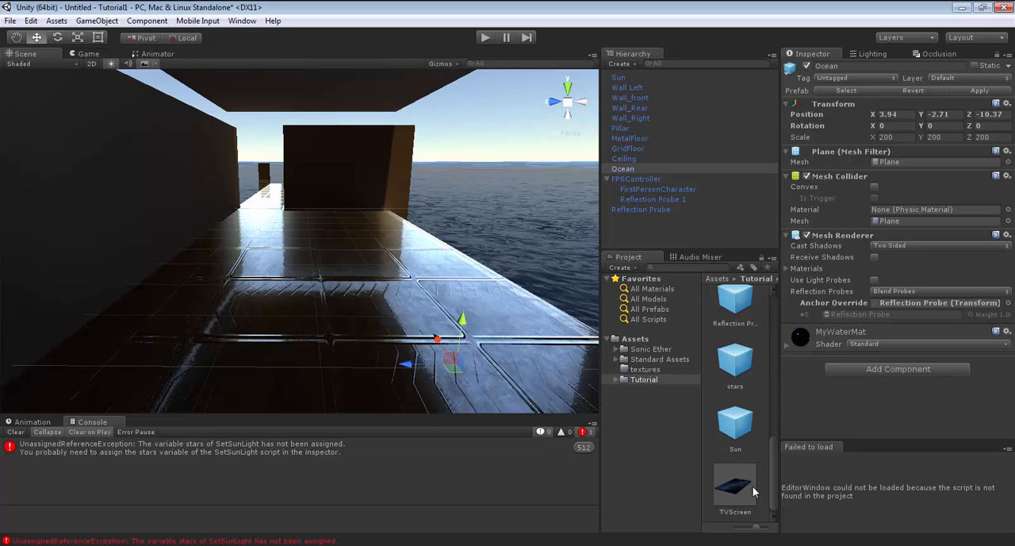
click(736, 489)
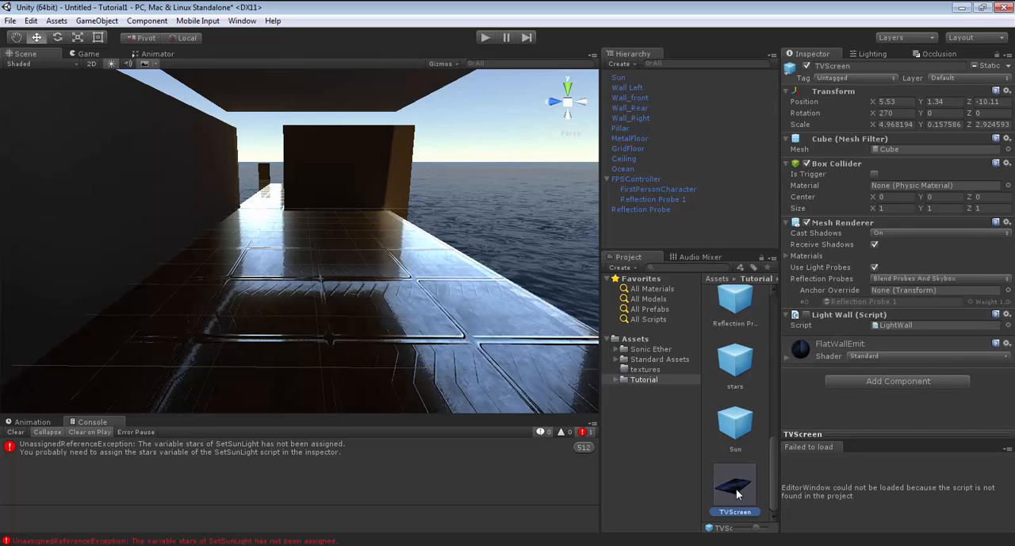
drag(737, 493, 660, 231)
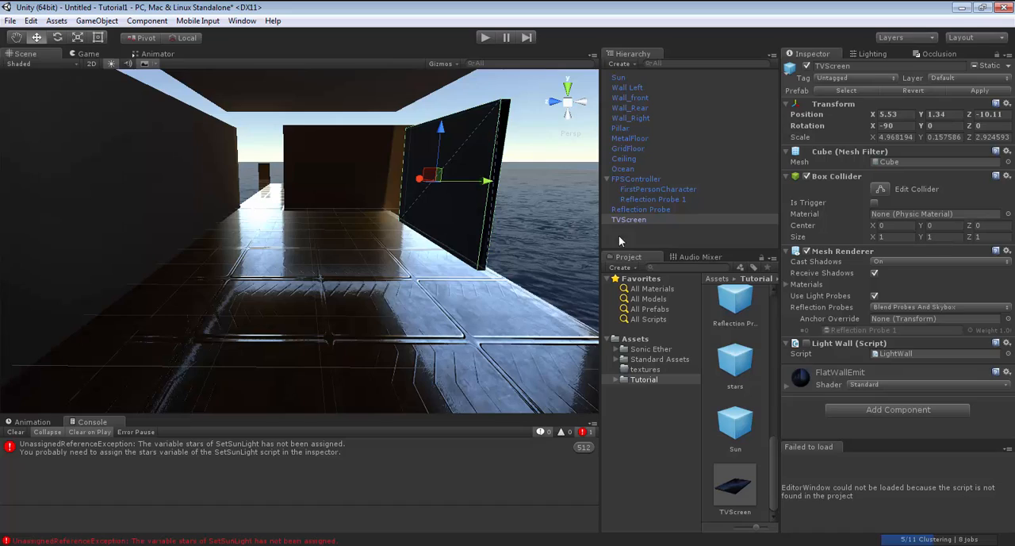
Try emission values of 0.05 and 0.06 on the TVScreen's FlatWallEmit material, and return it to 0.01.
right_drag(436, 301, 341, 238)
key(w)
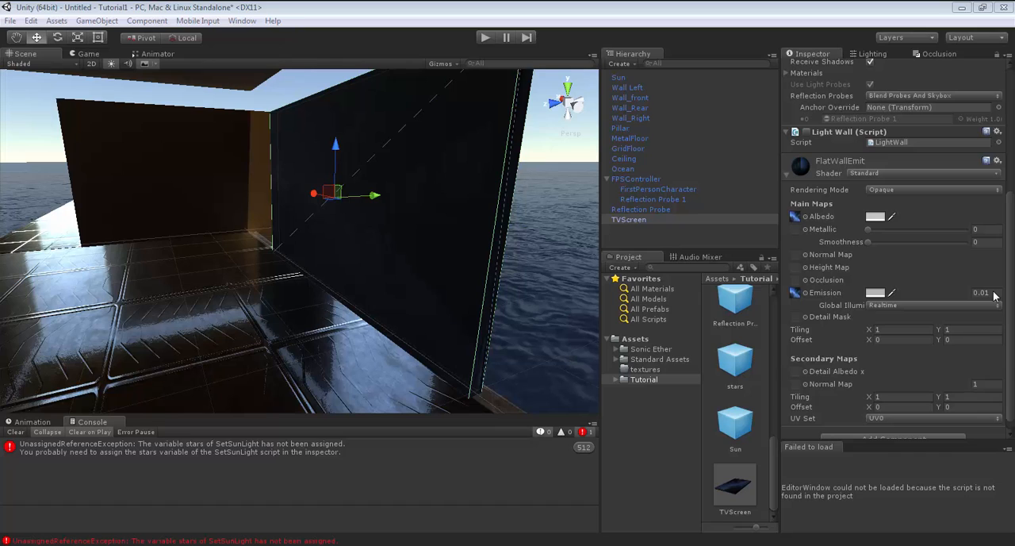
click(993, 293)
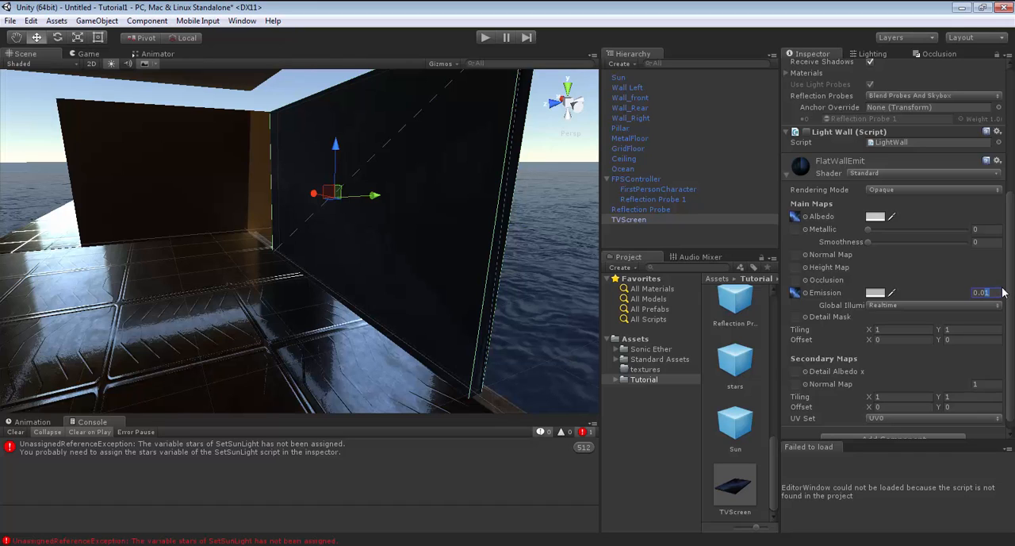
text(0.05)
key(BackSpace)
text(6)
key(BackSpace)
text(1)
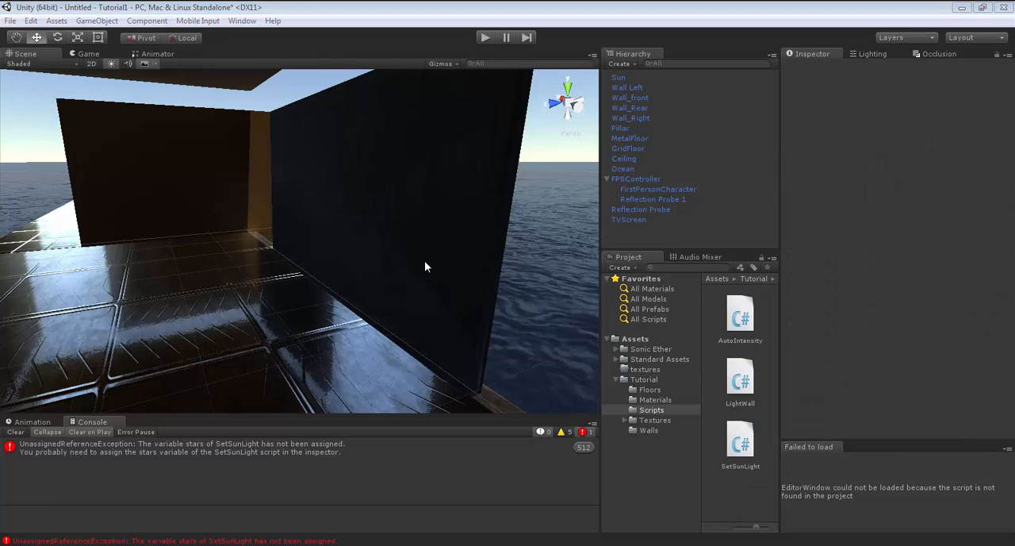
Add the stars prefab from the Tutorial folder to the scene as a separate root object.
click(643, 379)
scroll(736, 409, down, 5)
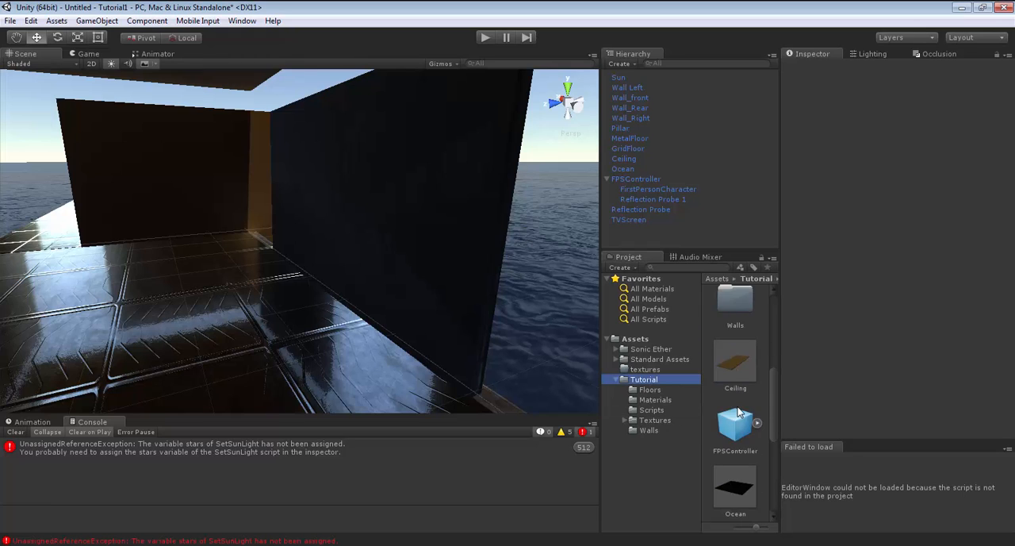
scroll(739, 411, up, 1)
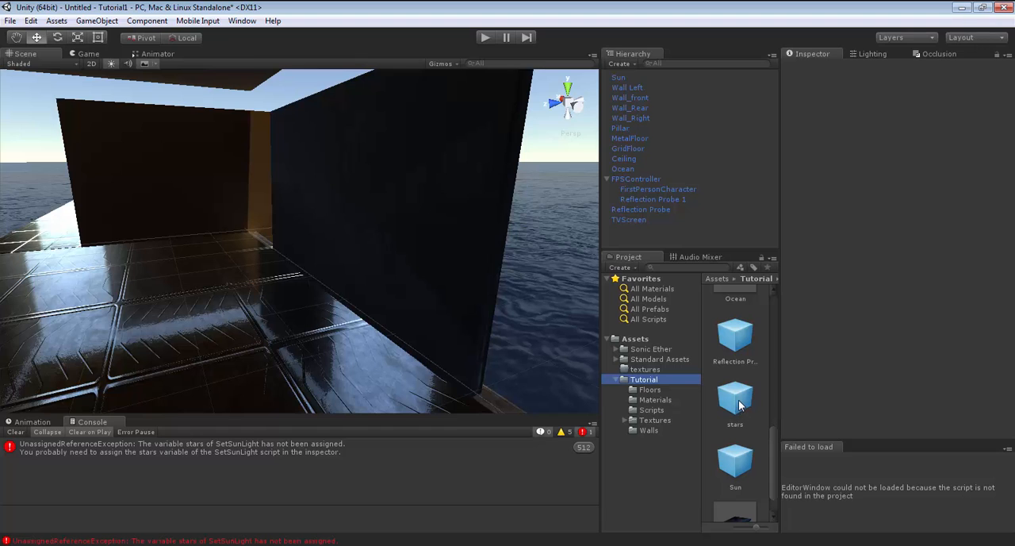
drag(739, 405, 659, 242)
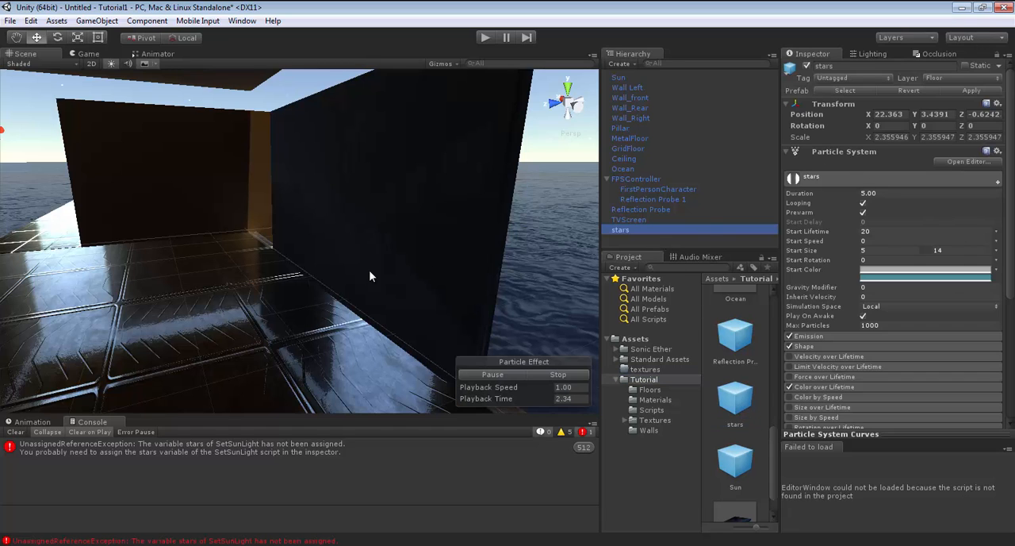
Examine the star dome in the scene and the Emission and Shape settings of the stars particle system.
right_drag(371, 275, 196, 314)
key(w)
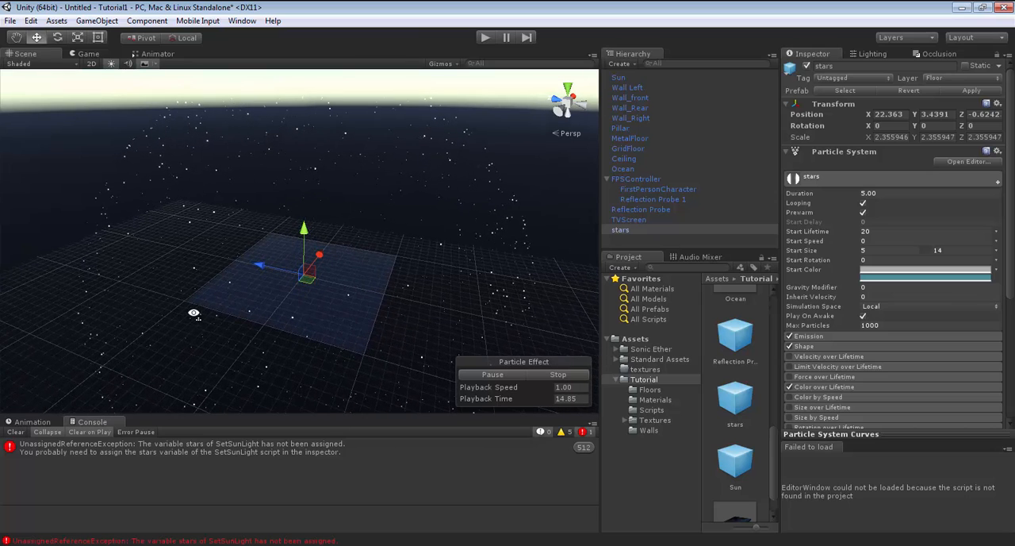
click(824, 337)
click(804, 392)
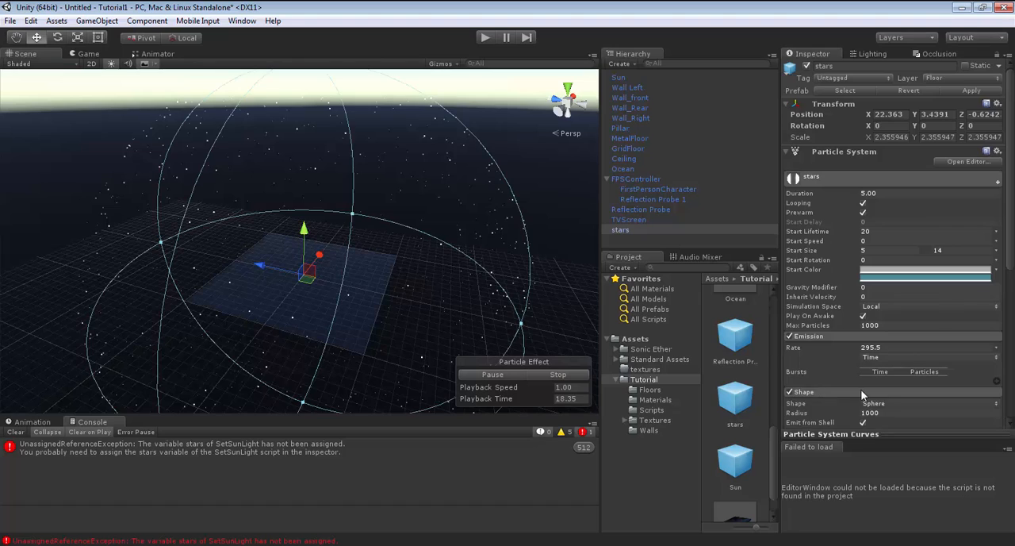
scroll(897, 406, down, 2)
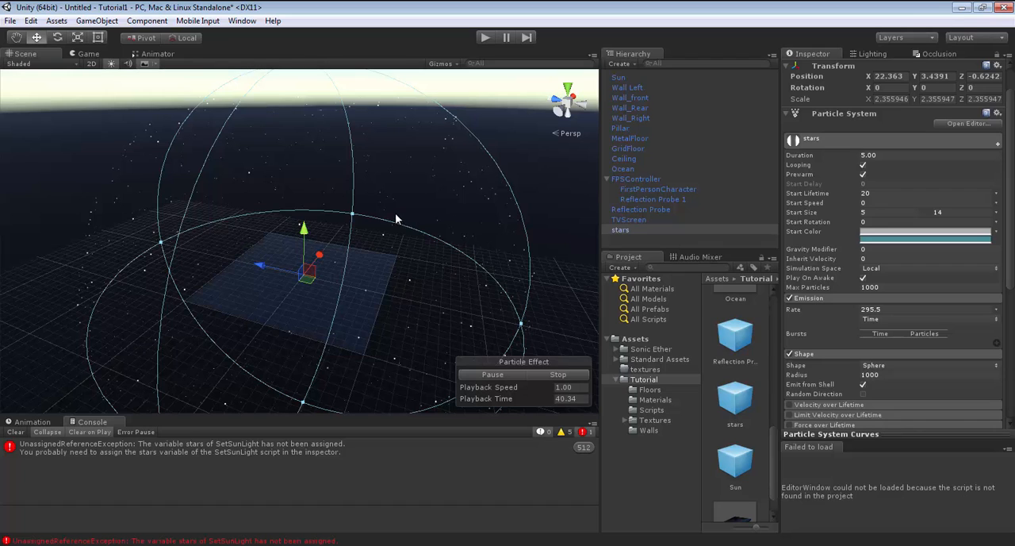
Try rotating the stars particle system about 28 degrees around its X axis, and undo the rotation.
key(e)
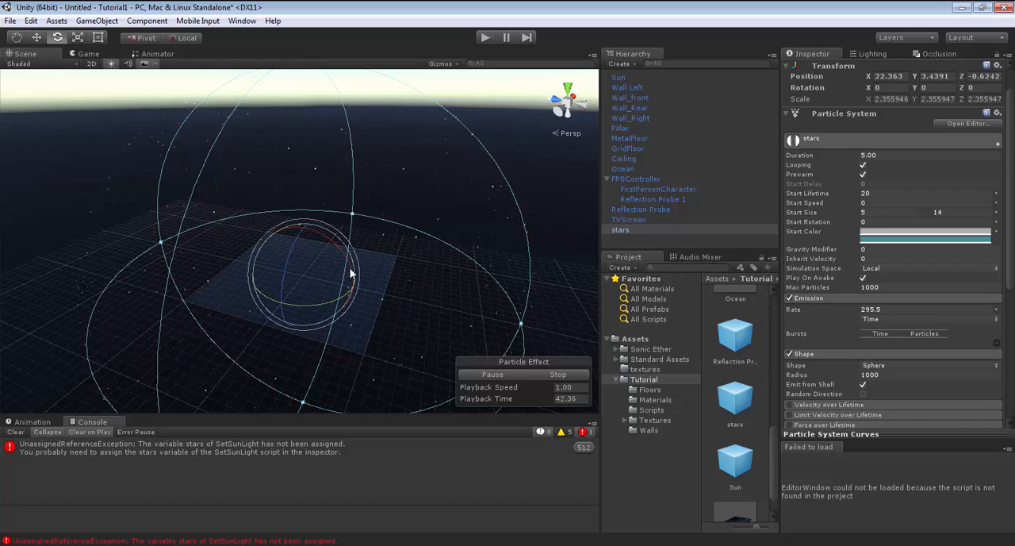
drag(351, 274, 311, 240)
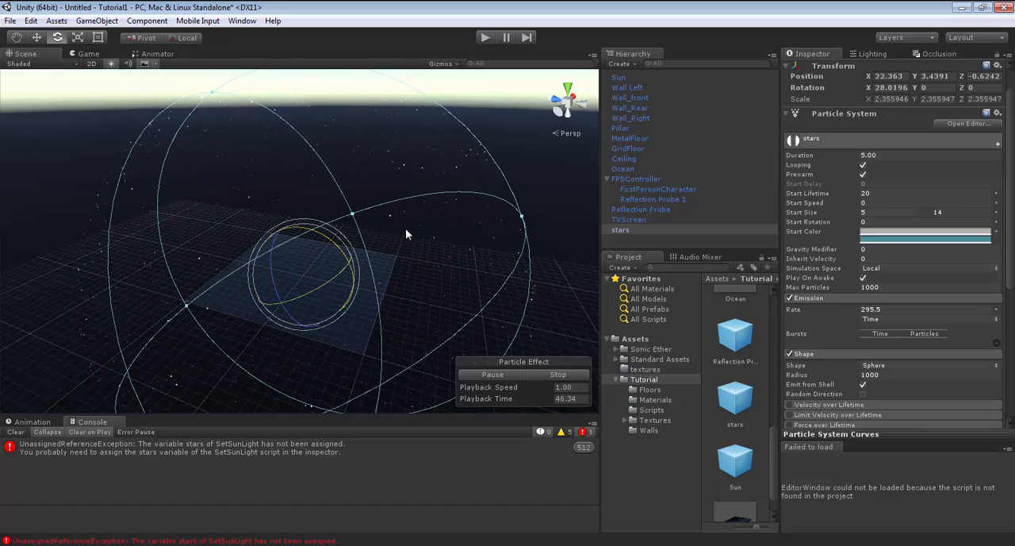
key(ctrl+z)
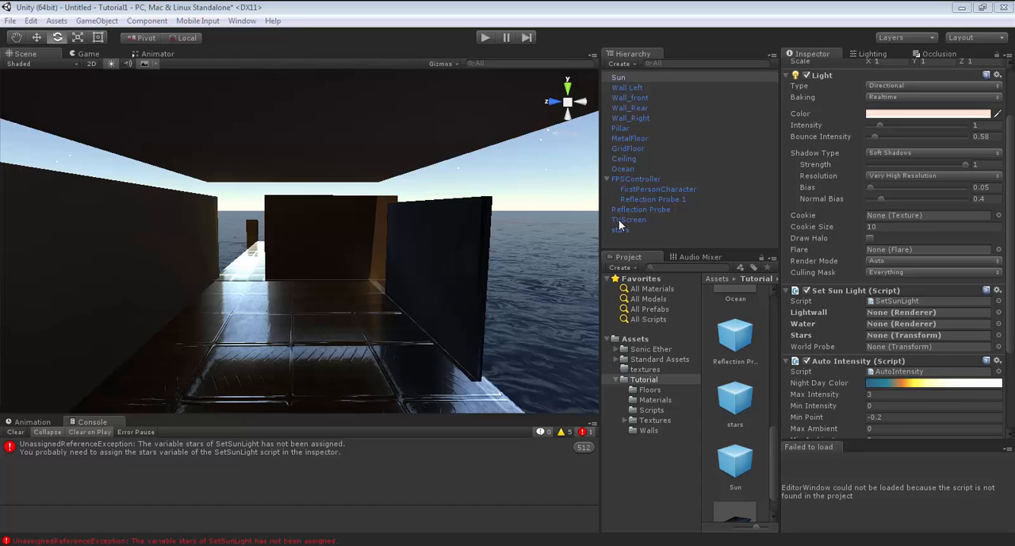
In the Sun's Set Sun Light script, assign TVScreen to Lightwall, Ocean to Water, stars to Stars and Reflection Probe to World Probe.
drag(618, 228, 901, 316)
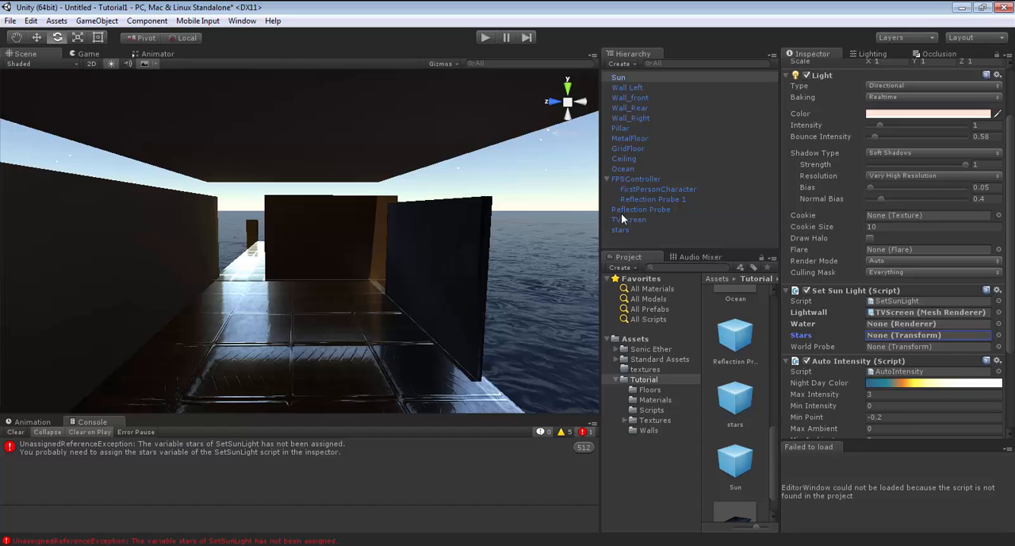
drag(622, 169, 885, 327)
drag(619, 233, 887, 337)
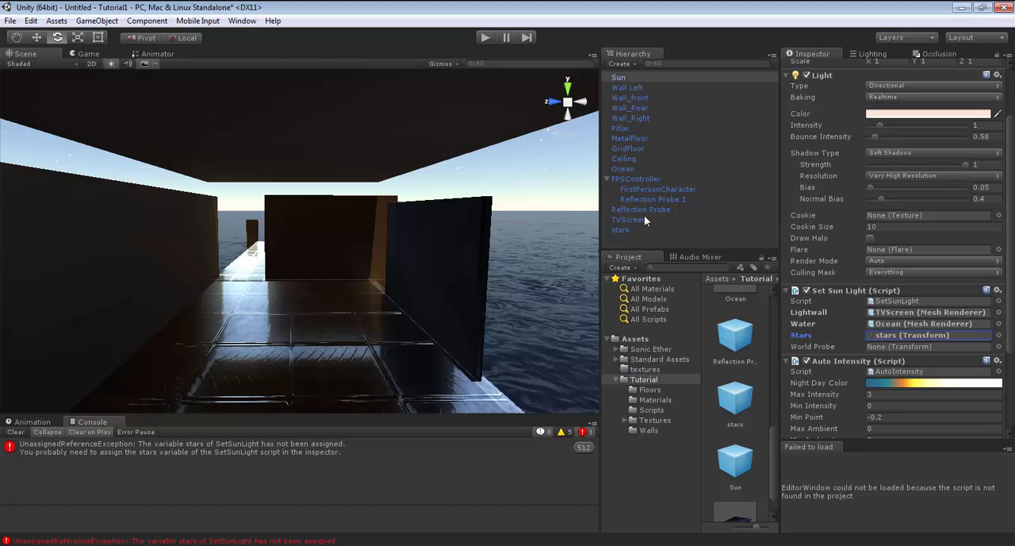
drag(623, 209, 919, 349)
Play the scene and walk around the TV screen to examine its light on the walls and floor.
click(483, 37)
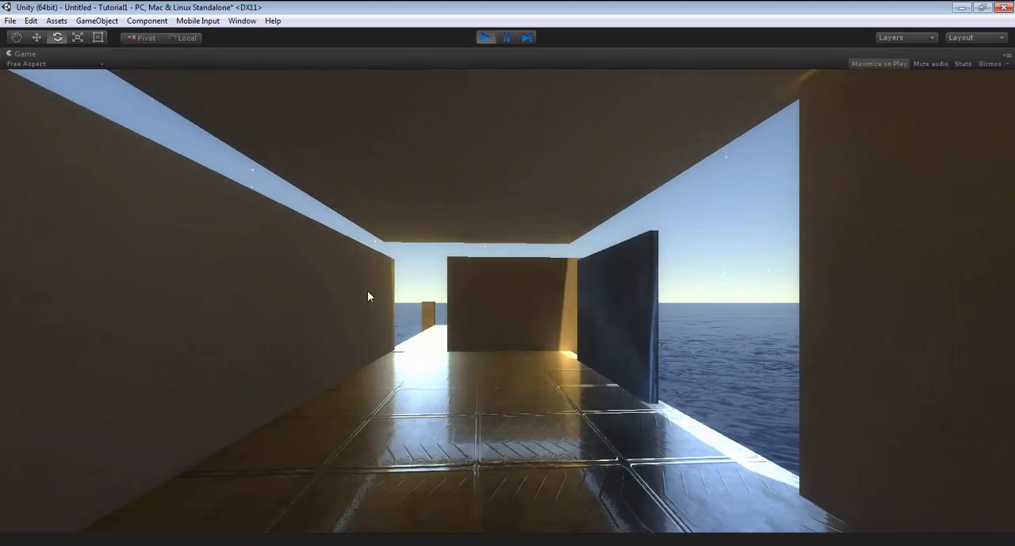
key(w)
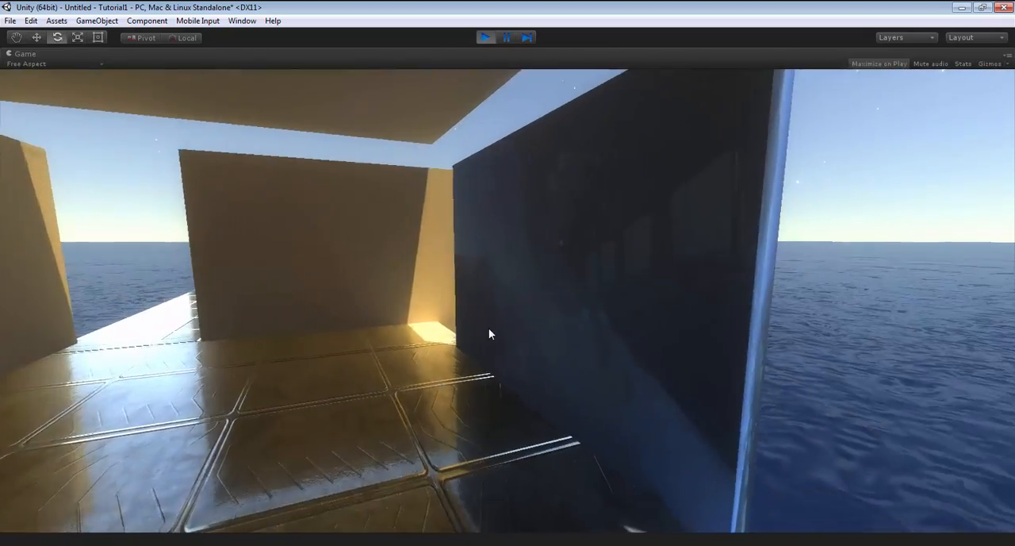
key(s)
key(s)
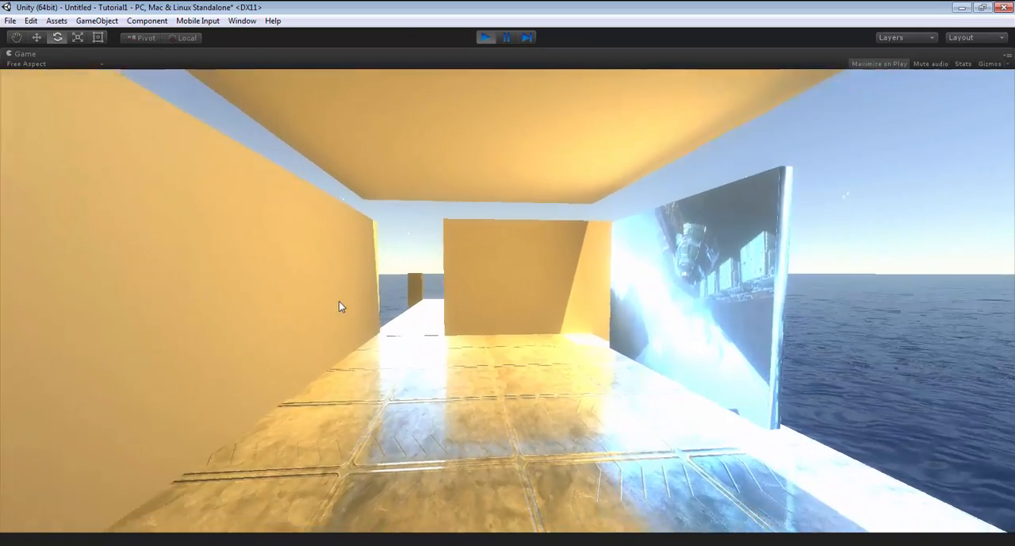
key(w)
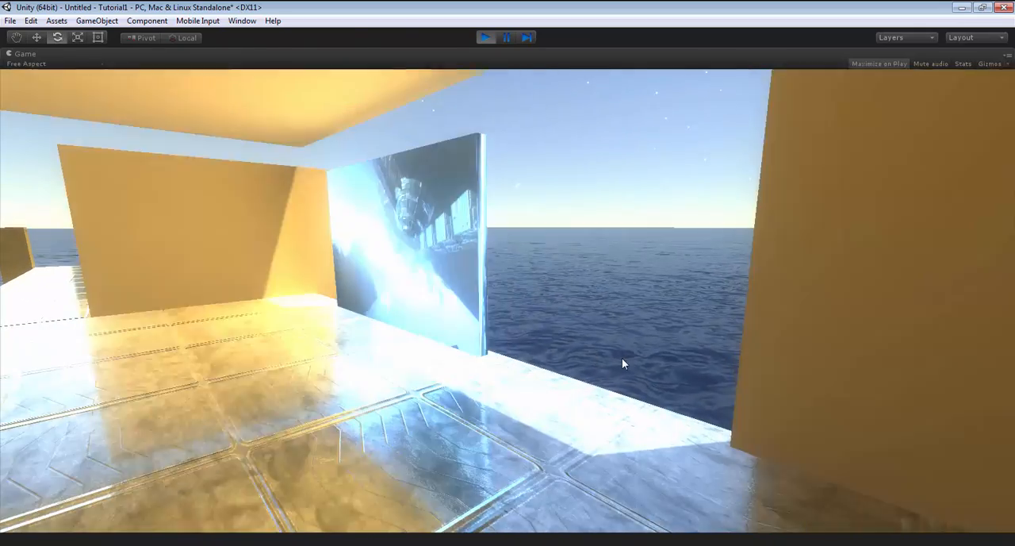
key(w)
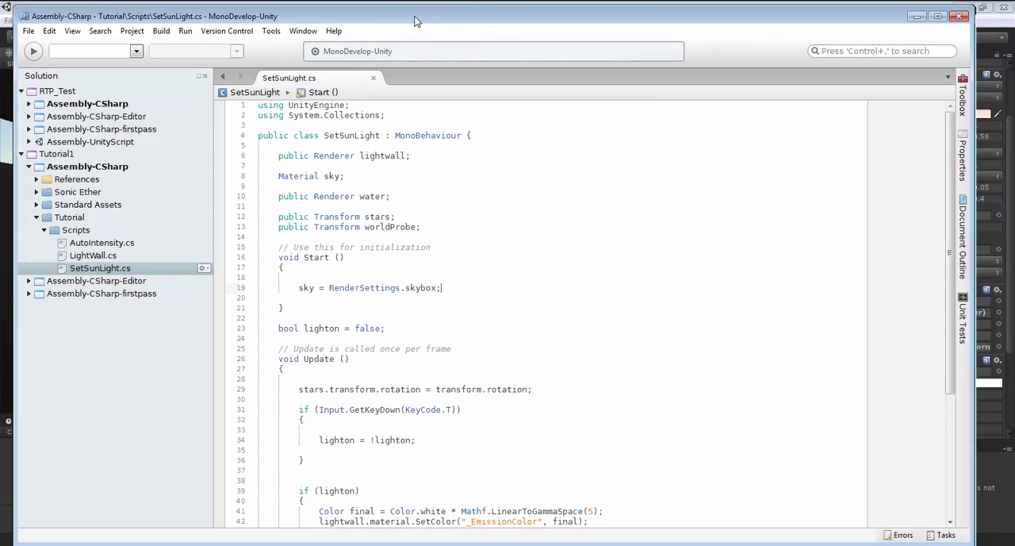
Review the lightwall, sky, water, stars and worldProbe variable declarations in SetSunLight.cs in MonoDevelop.
drag(625, 539, 617, 502)
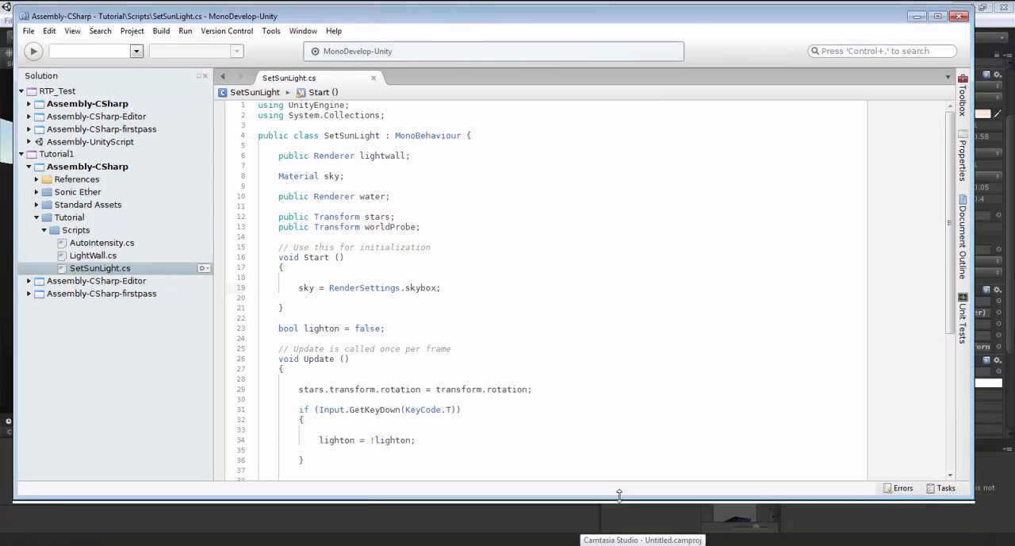
click(463, 175)
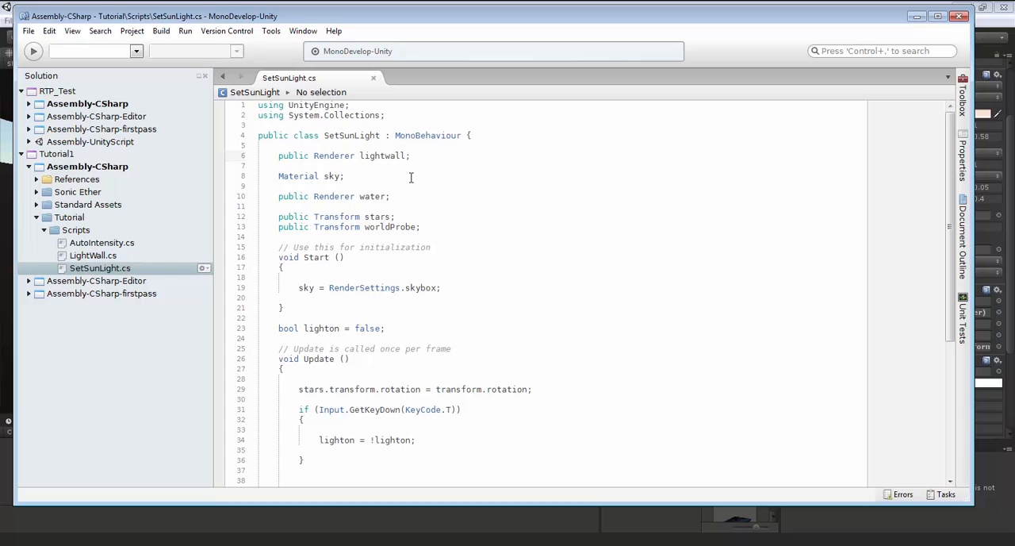
click(437, 197)
scroll(440, 194, down, 2)
scroll(440, 193, up, 2)
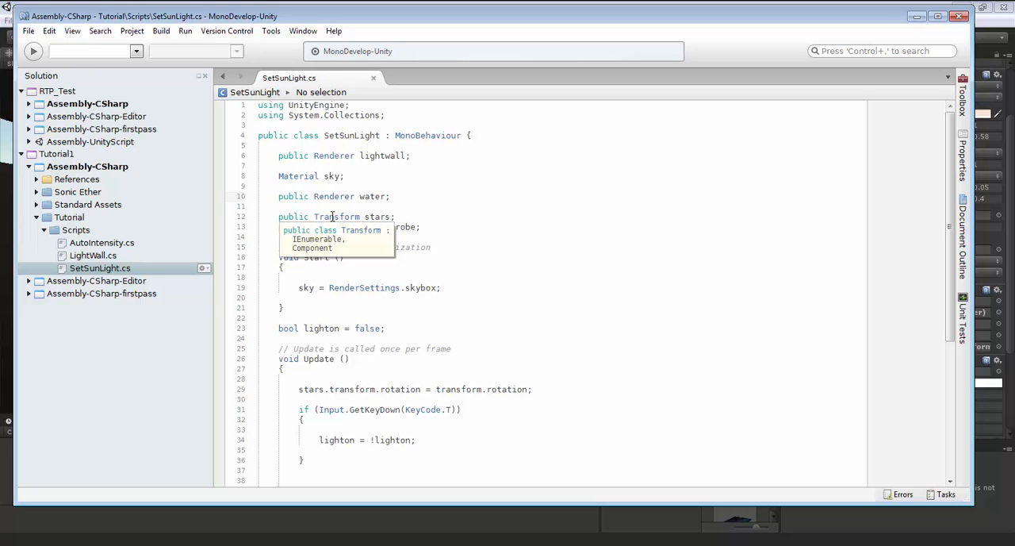
click(462, 221)
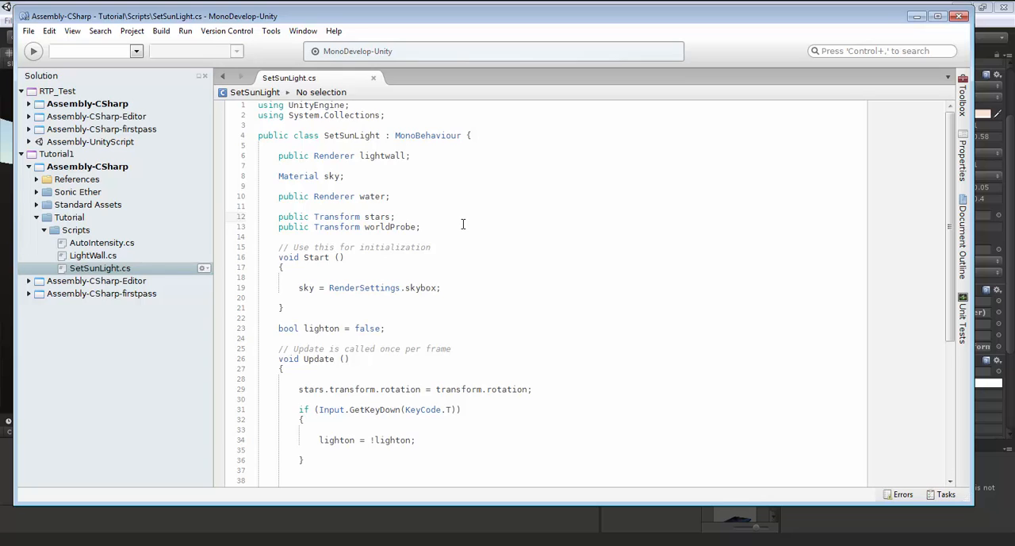
click(465, 228)
Review how the script's Update method rotates the stars and toggles the light wall with the T key.
scroll(492, 231, down, 7)
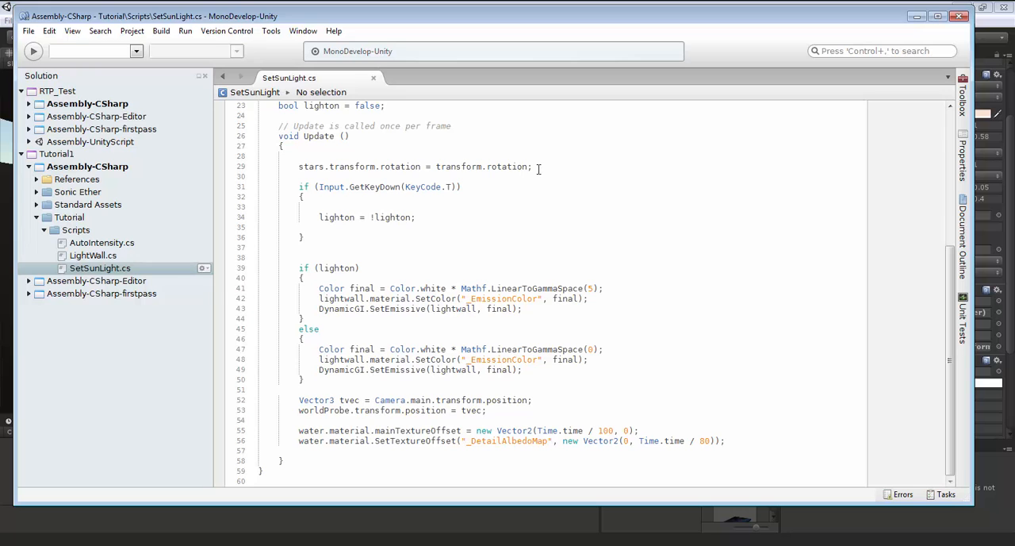
click(560, 169)
scroll(658, 296, up, 6)
scroll(657, 296, down, 4)
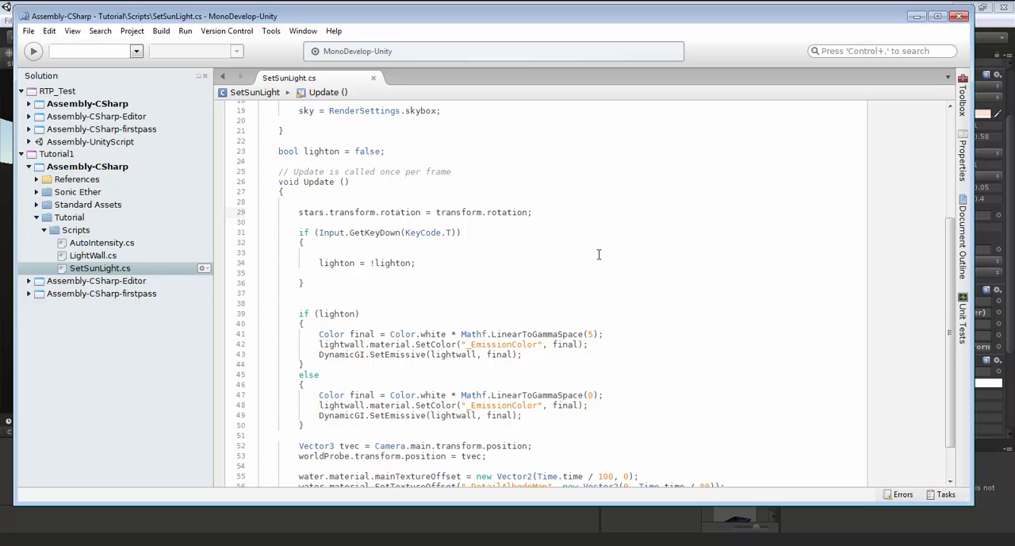
click(462, 253)
scroll(463, 246, down, 1)
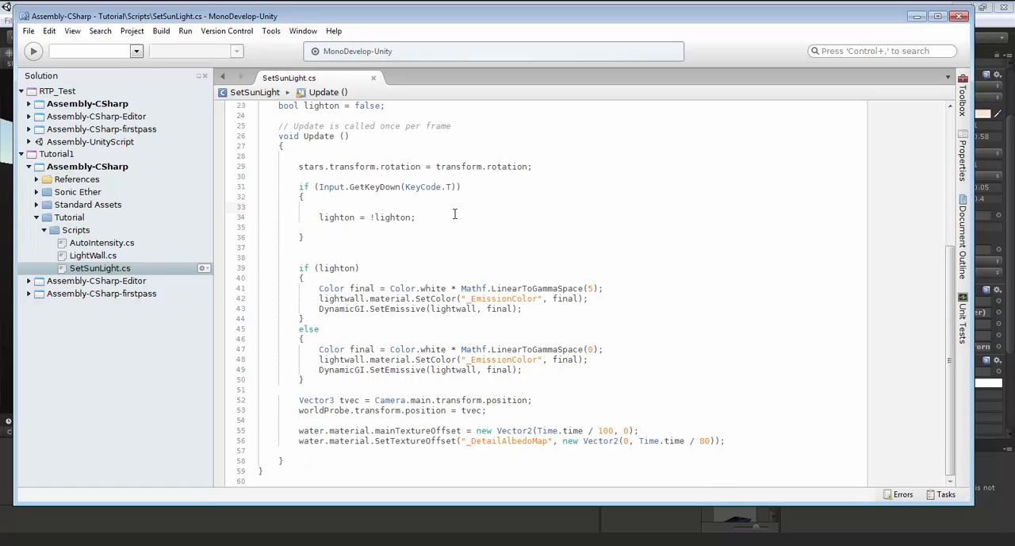
scroll(455, 213, up, 1)
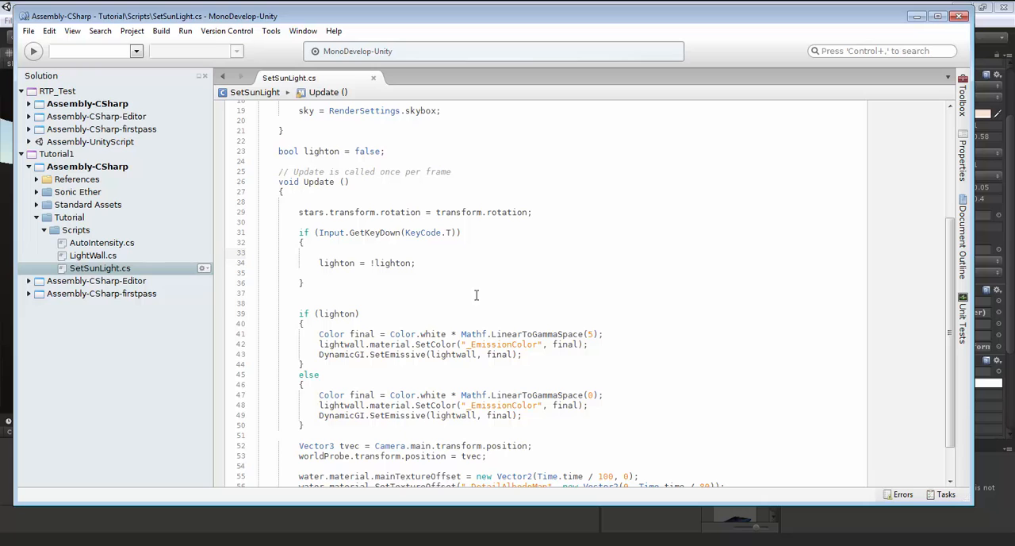
Review how the lighton condition sets the light wall's _EmissionColor and calls DynamicGI.SetEmissive in SetSunLight.cs.
scroll(610, 351, down, 1)
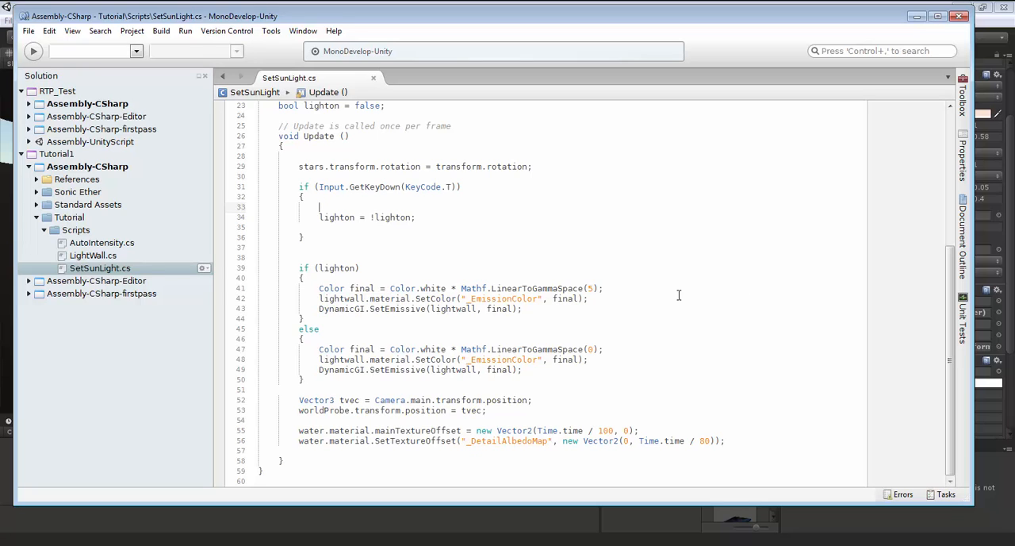
drag(462, 288, 616, 288)
click(619, 288)
drag(320, 308, 518, 310)
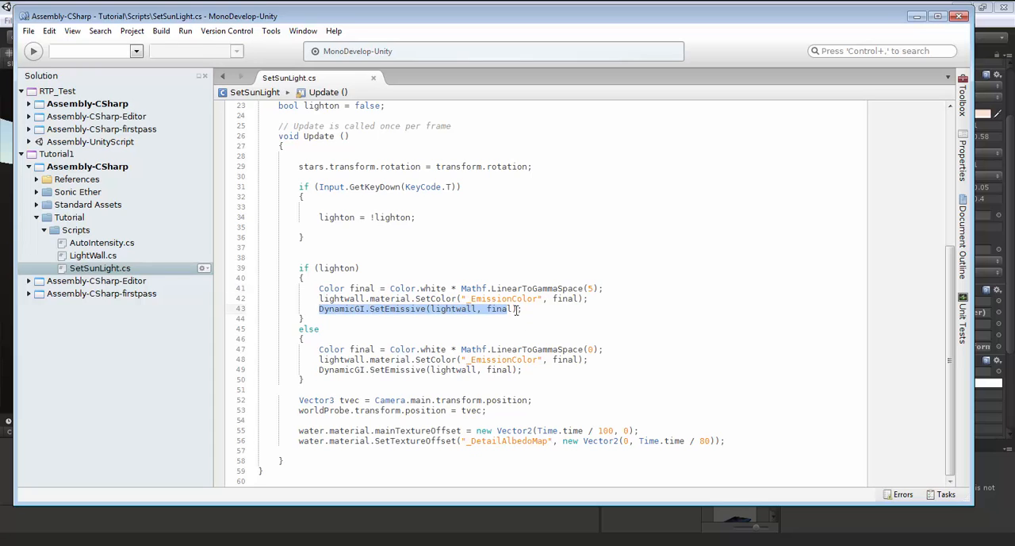
click(537, 310)
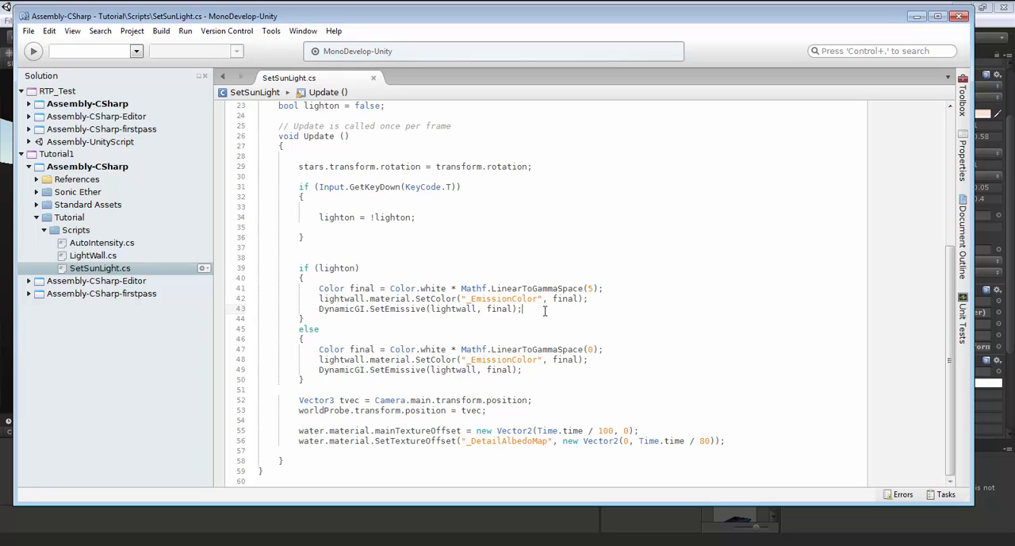
Comment out the DynamicGI.SetEmissive calls in both the if and else branches of Update and save the script.
click(317, 312)
key(ctrl+slash)
click(320, 369)
key(ctrl+slash)
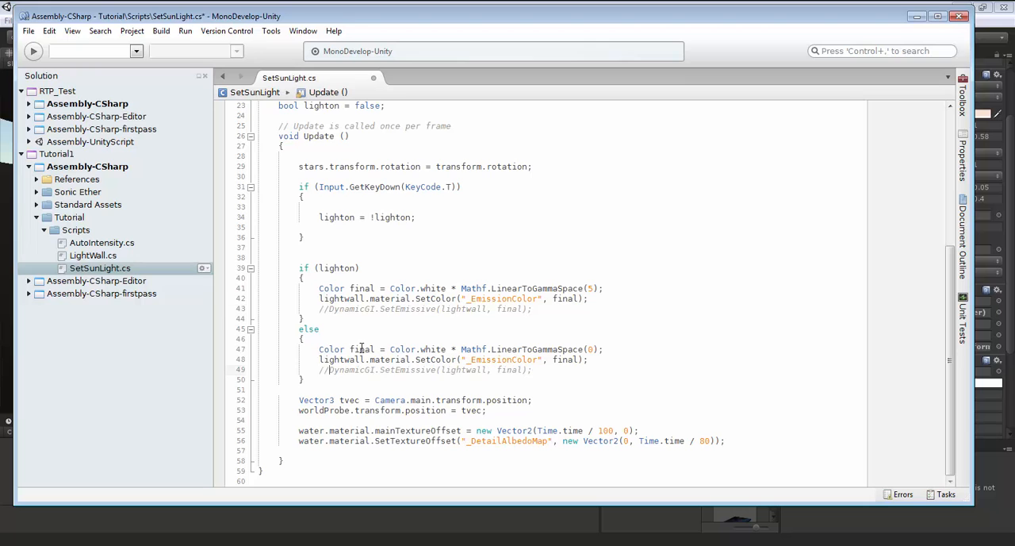
click(381, 333)
key(ctrl+s)
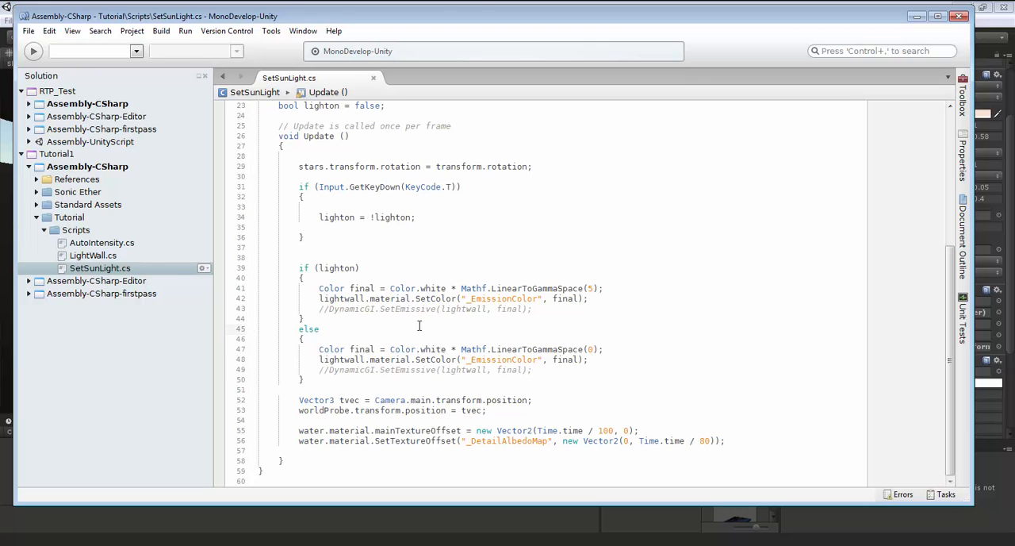
Switch to Unity, play the scene to check the TV screen's light on its surroundings, and stop playback.
click(478, 4)
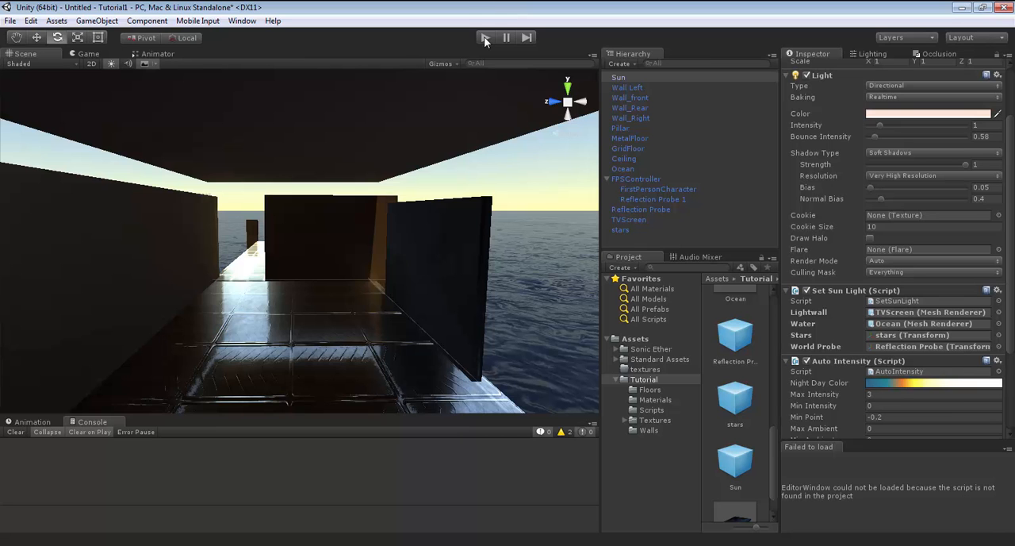
click(485, 39)
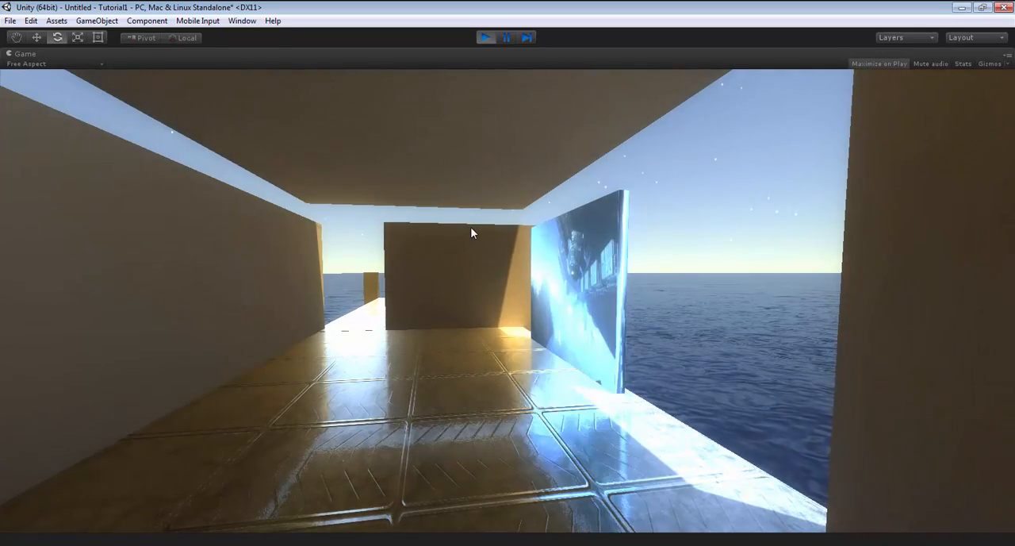
key(w)
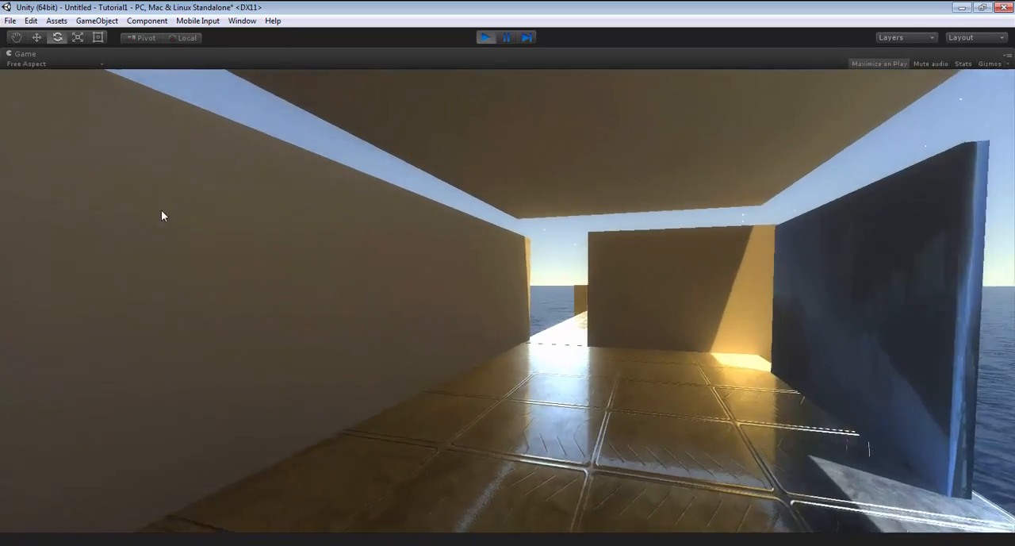
key(a)
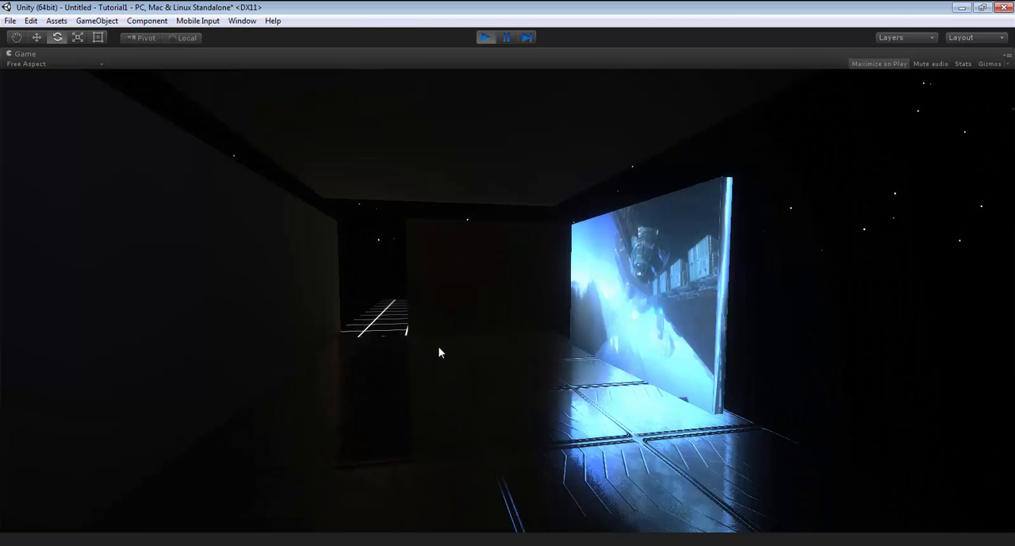
click(485, 37)
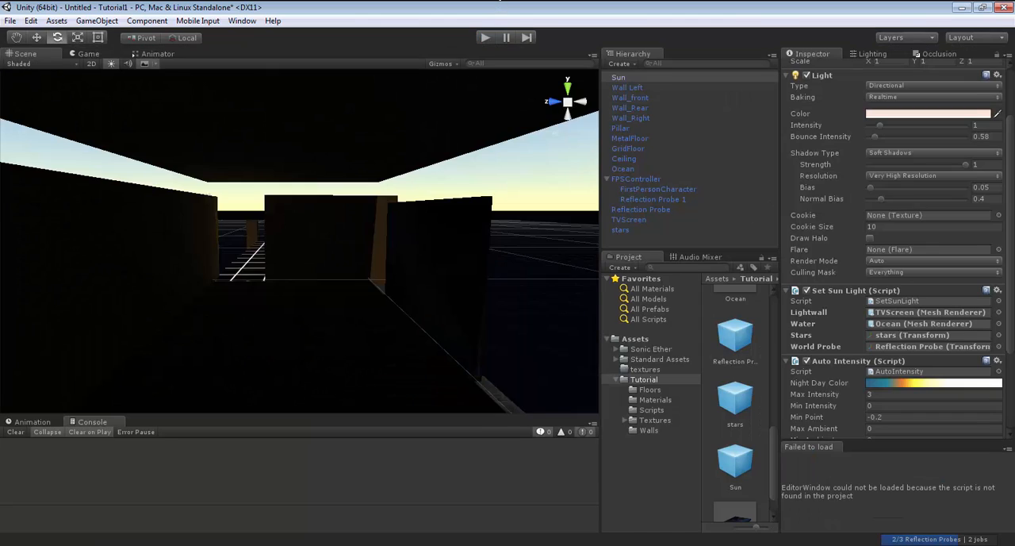
Switch to MonoDevelop, uncomment both DynamicGI.SetEmissive calls in SetSunLight.cs and save the script.
key(alt+Tab)
click(322, 308)
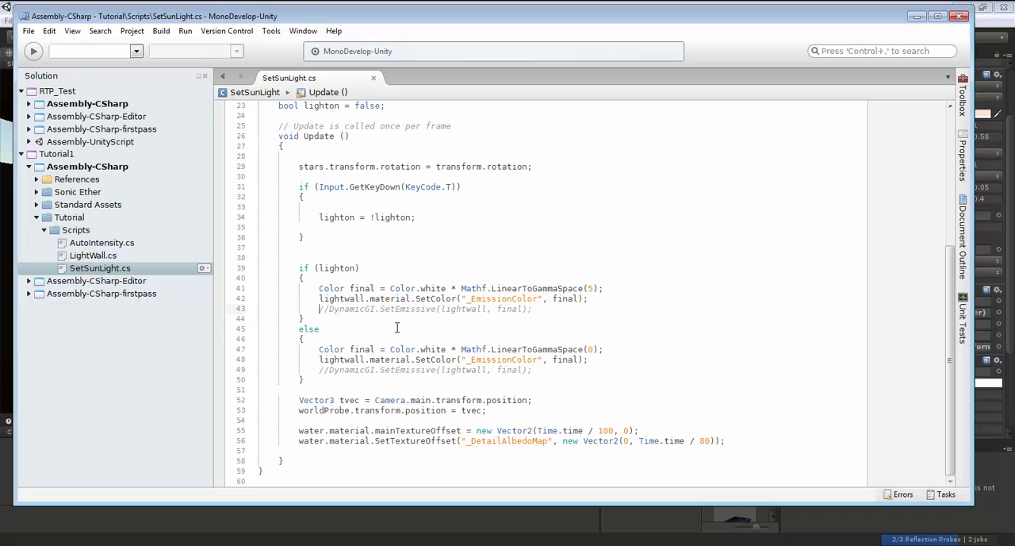
key(Delete)
key(Delete)
key(Down)
key(Down)
key(Down)
key(Down)
key(Down)
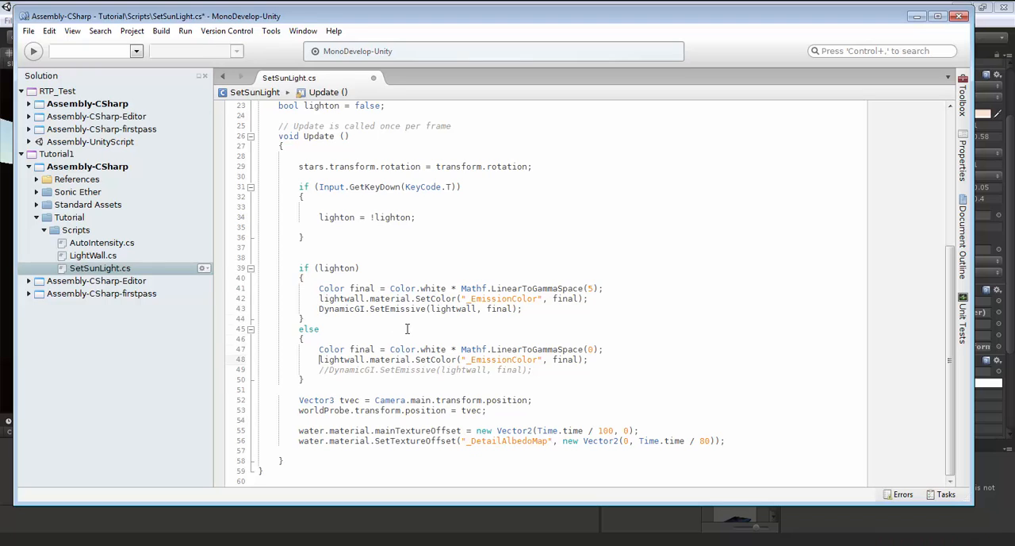
key(Delete)
key(Delete)
click(593, 392)
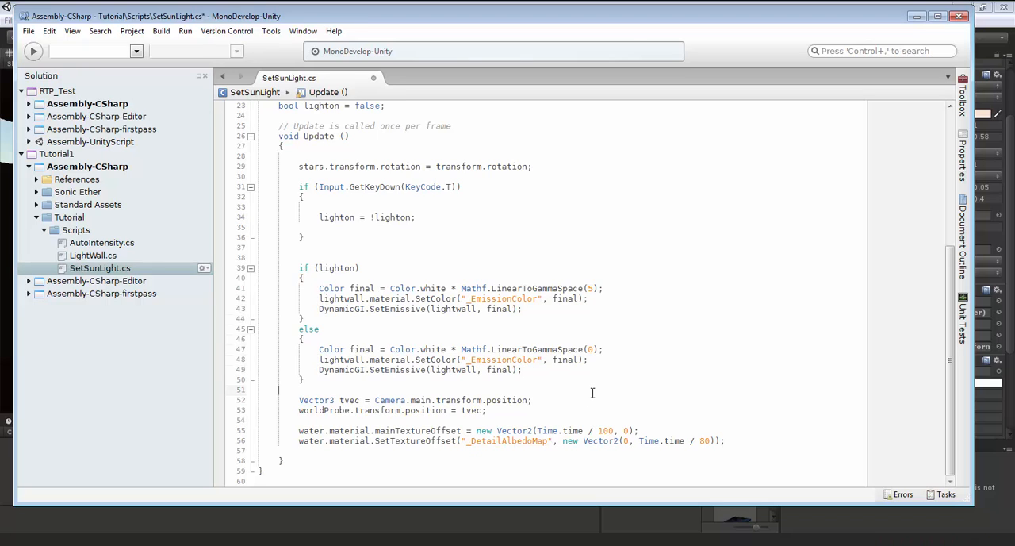
key(ctrl+s)
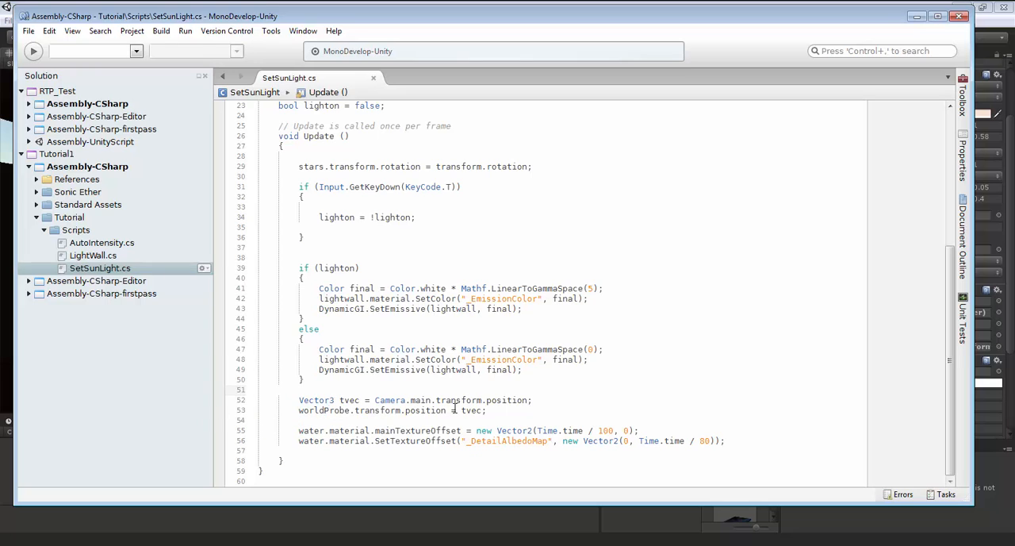
Switch to Unity and examine the Ocean's MyWaterMat main and secondary map settings alongside the water in the scene.
click(532, 411)
click(637, 4)
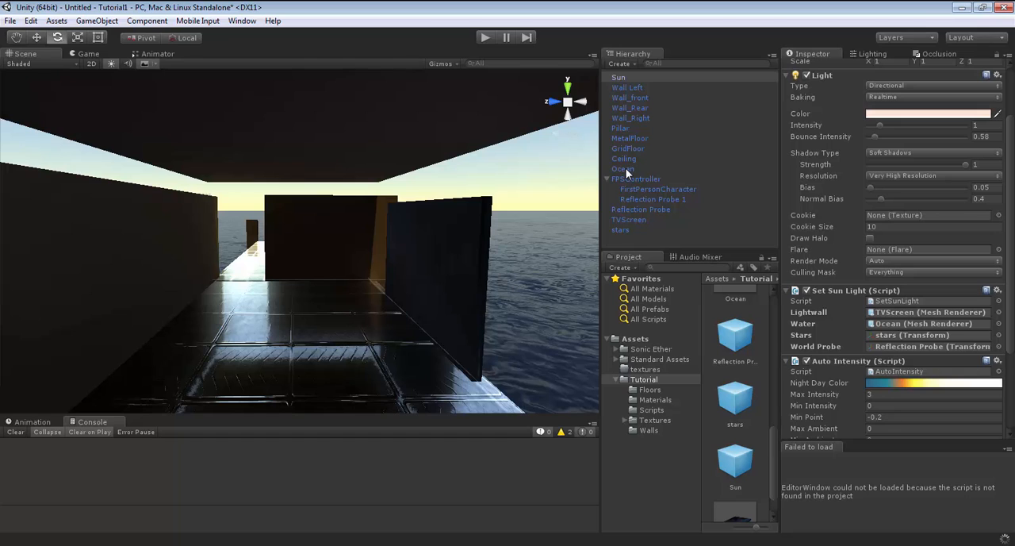
click(625, 168)
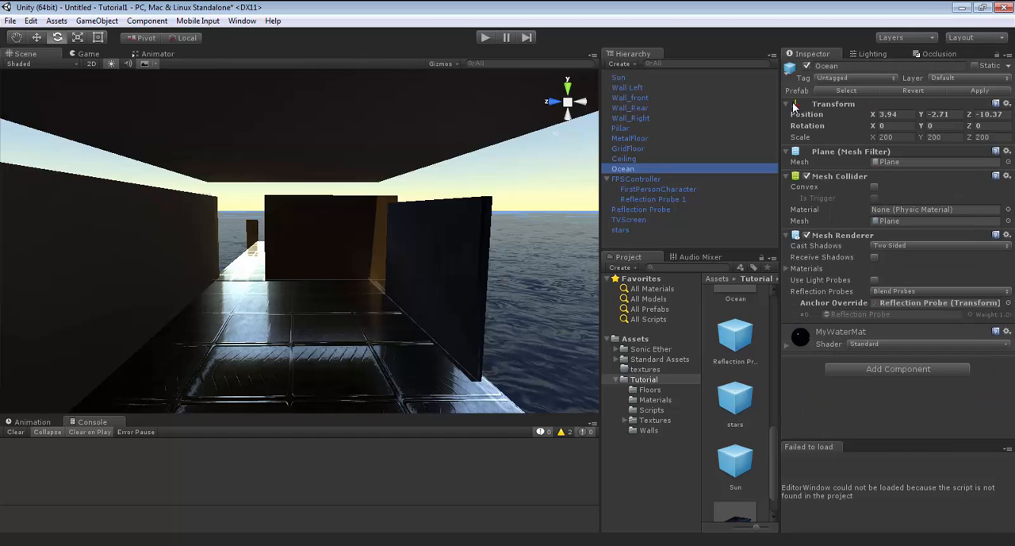
click(788, 343)
scroll(851, 333, down, 4)
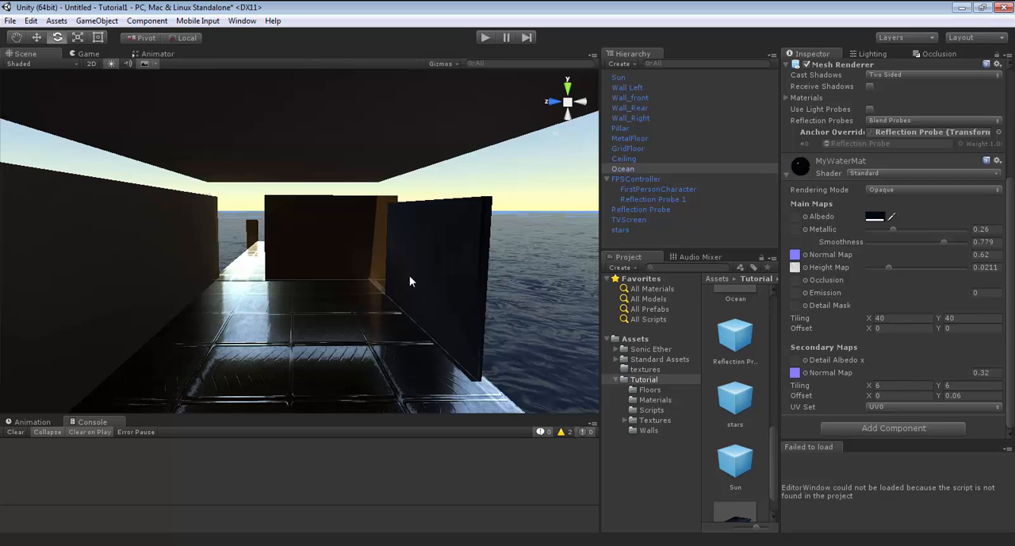
right_drag(379, 259, 494, 275)
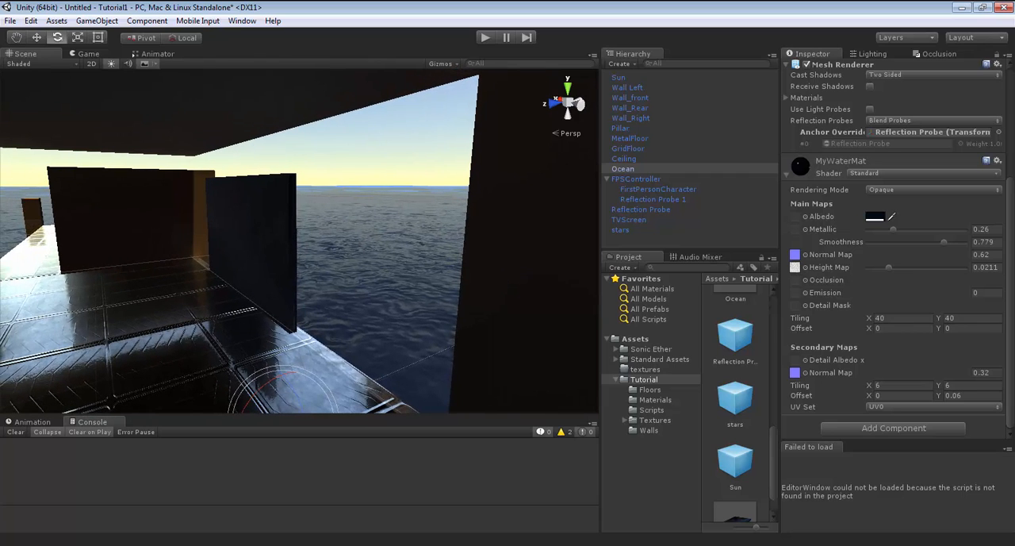
Examine the Night Day Color gradient of the Sun's Auto Intensity script and its Light intensity settings.
key(alt+Tab)
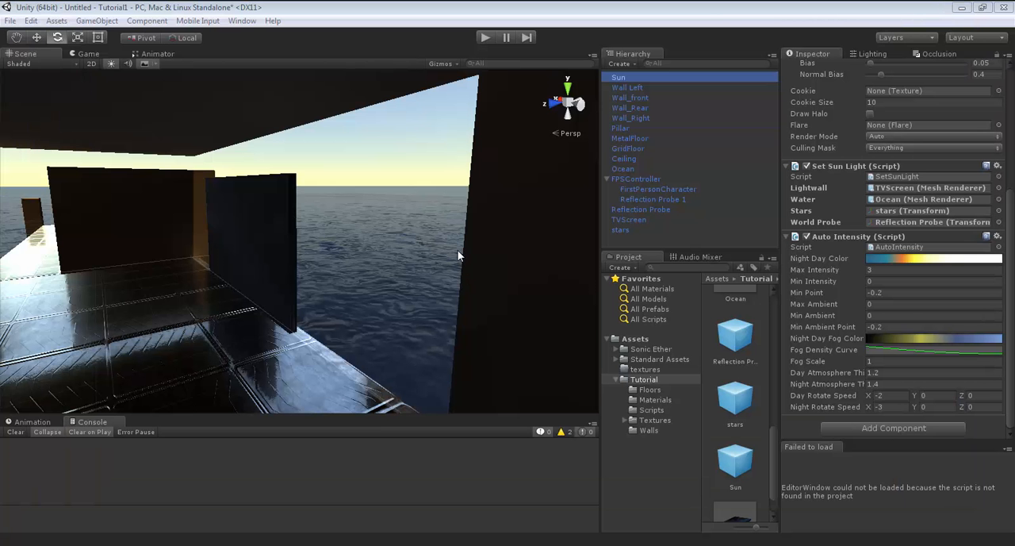
right_drag(442, 296, 481, 276)
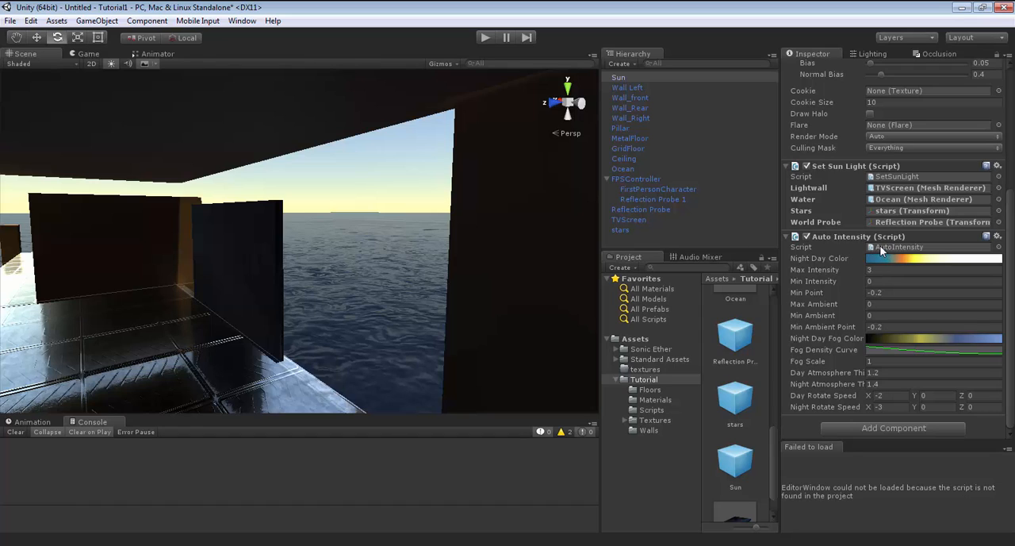
click(920, 264)
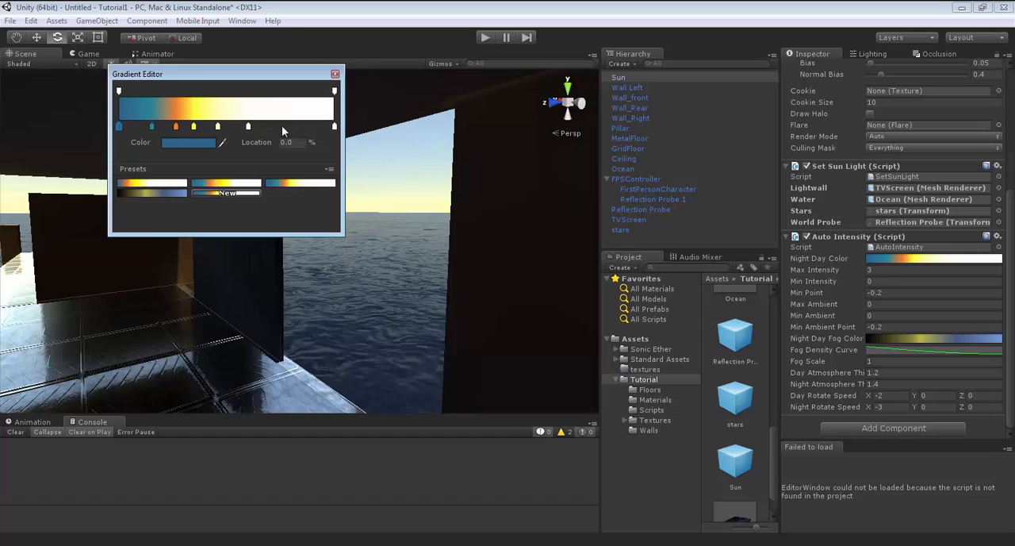
click(334, 122)
click(335, 75)
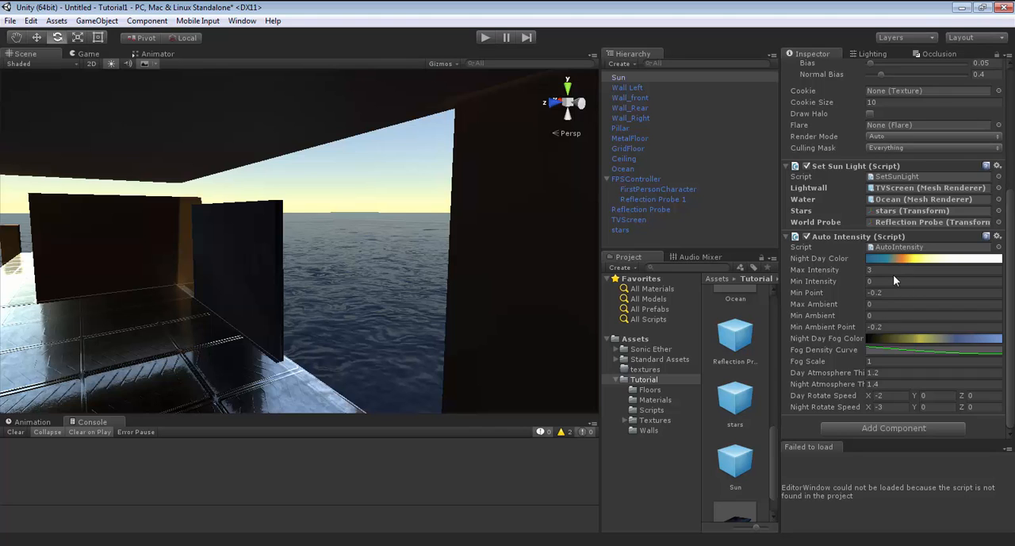
scroll(894, 271, up, 5)
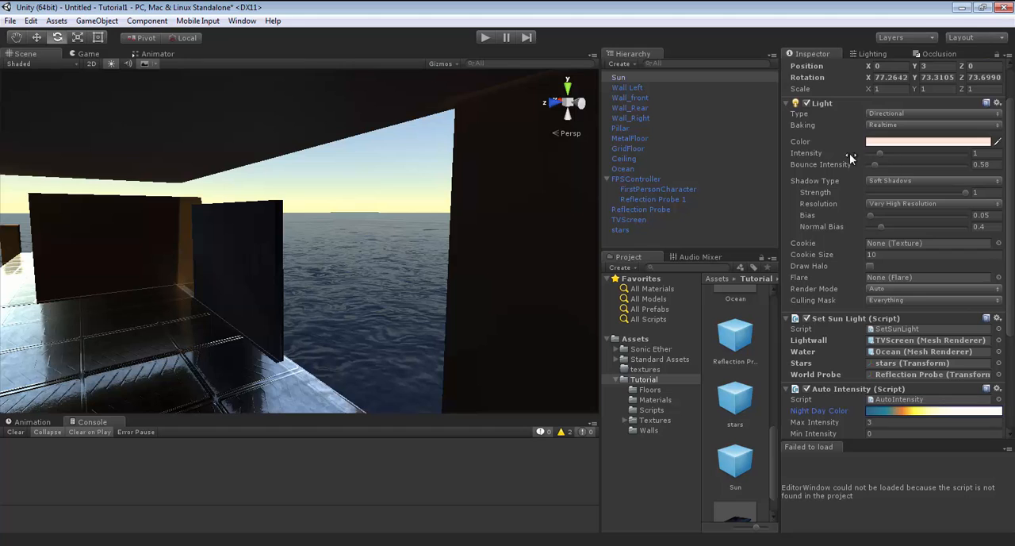
scroll(913, 217, down, 5)
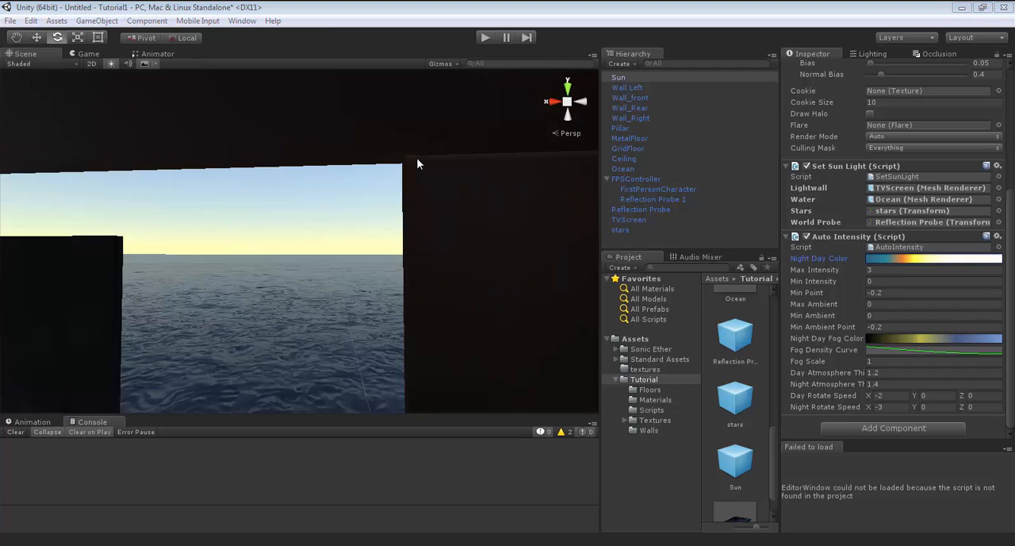
Review the Min Point, Max Ambient, Min Ambient and Min Ambient Point settings of the Sun's Auto Intensity script.
click(413, 243)
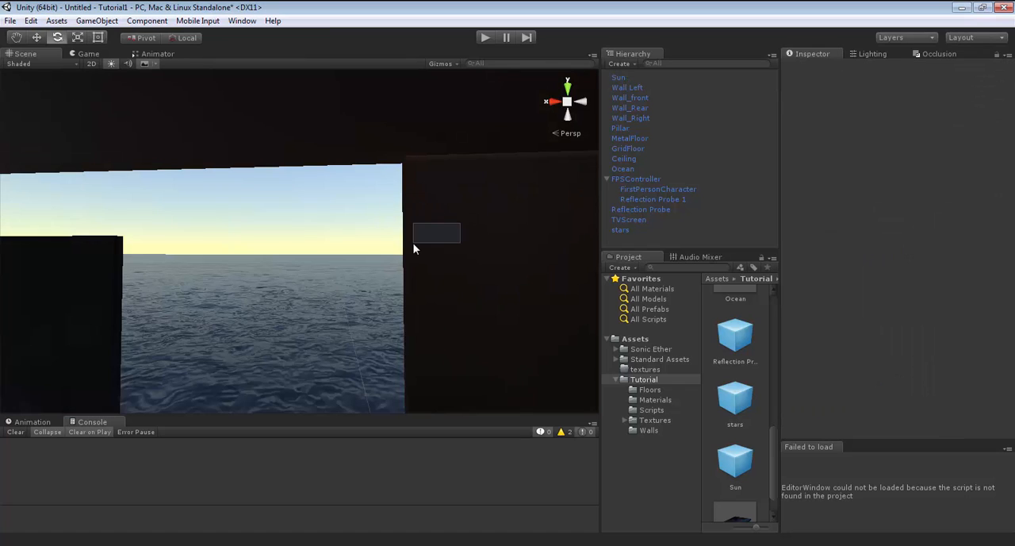
click(619, 78)
scroll(911, 303, down, 5)
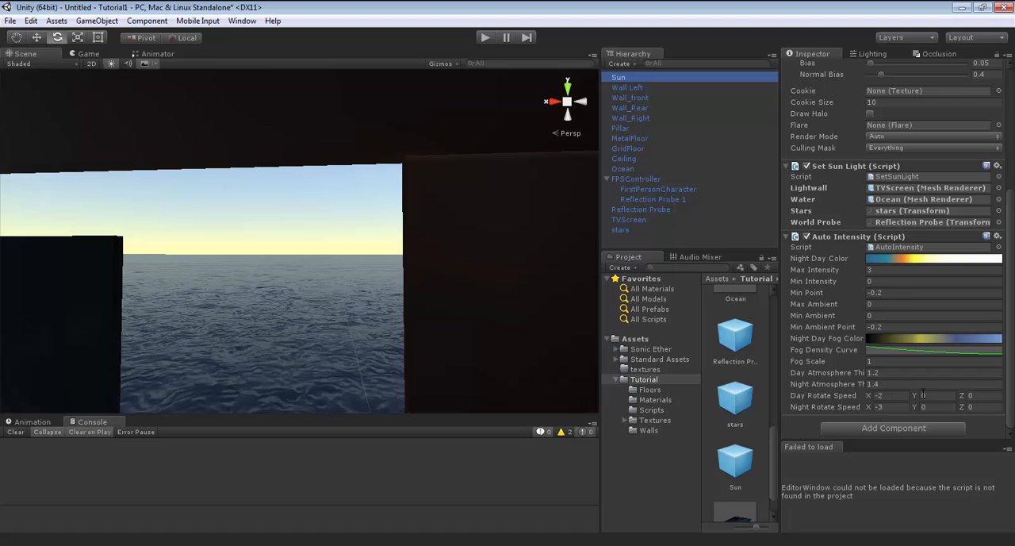
click(905, 293)
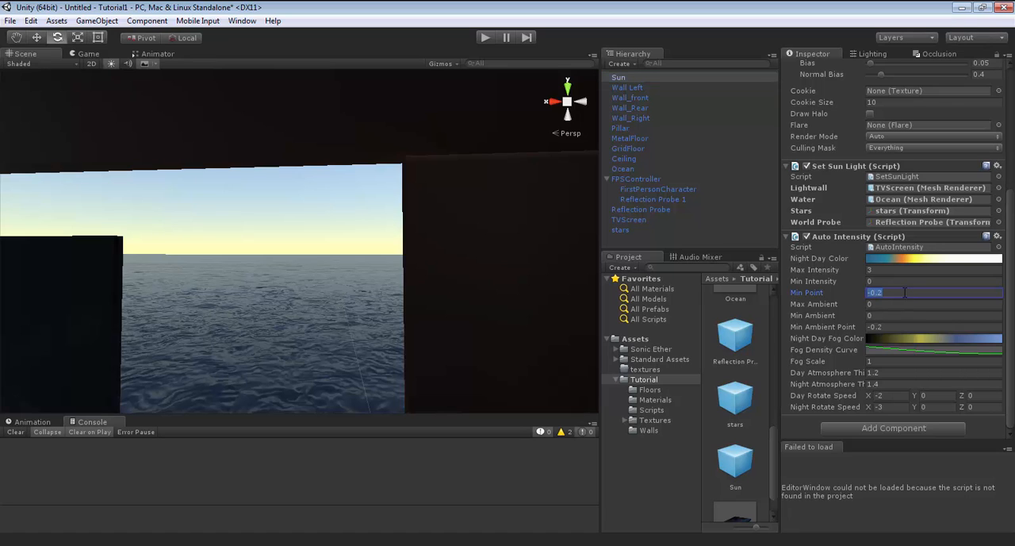
right_drag(435, 298, 348, 258)
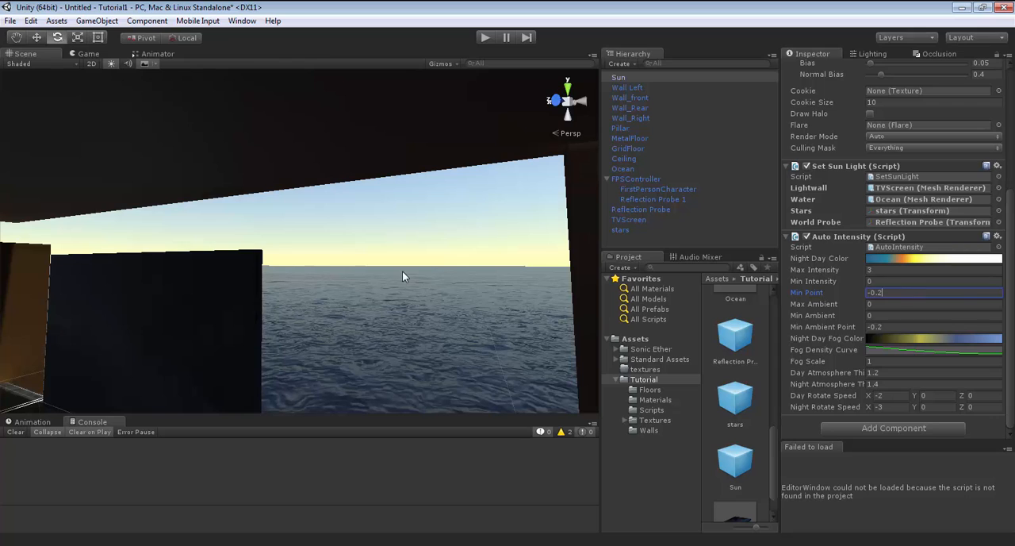
right_drag(408, 276, 453, 272)
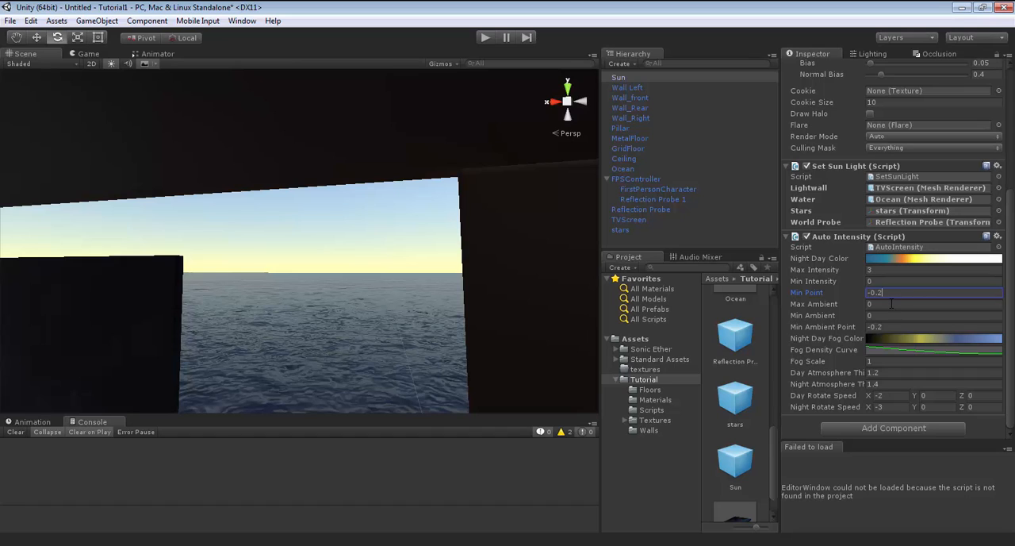
click(890, 304)
click(871, 316)
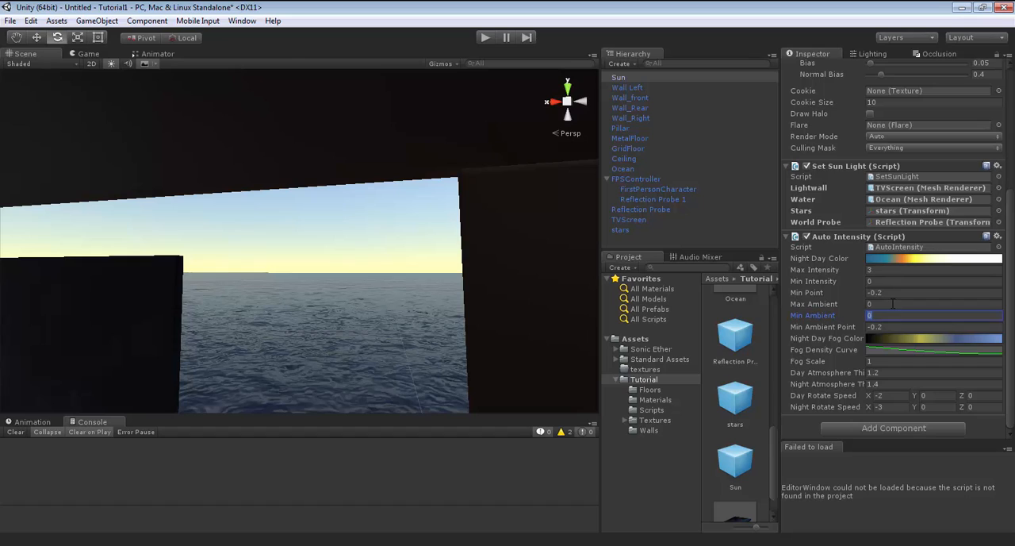
click(893, 304)
click(894, 315)
click(912, 326)
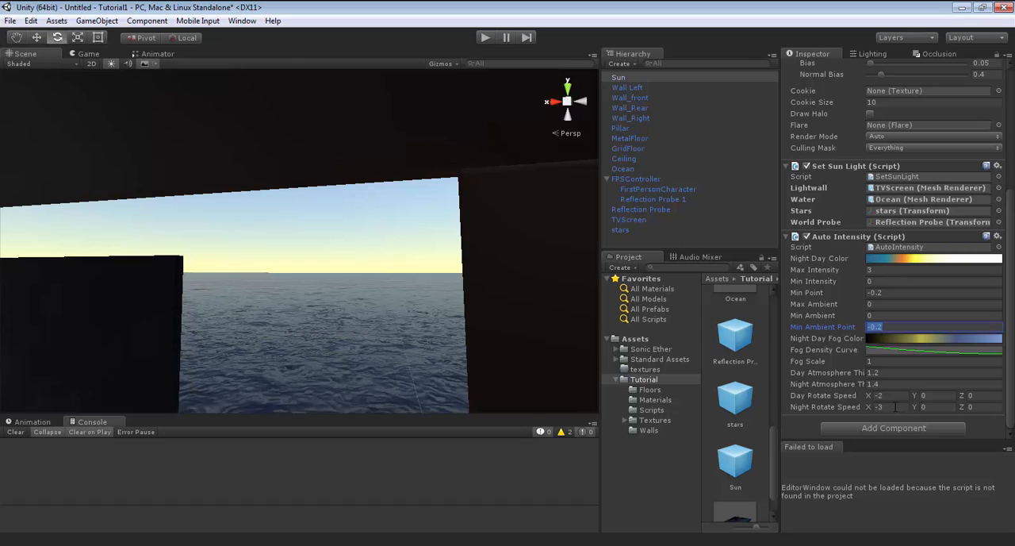
Try a Night Rotate Speed X of -20 on the Sun's Auto Intensity script and test it in Play mode.
click(897, 407)
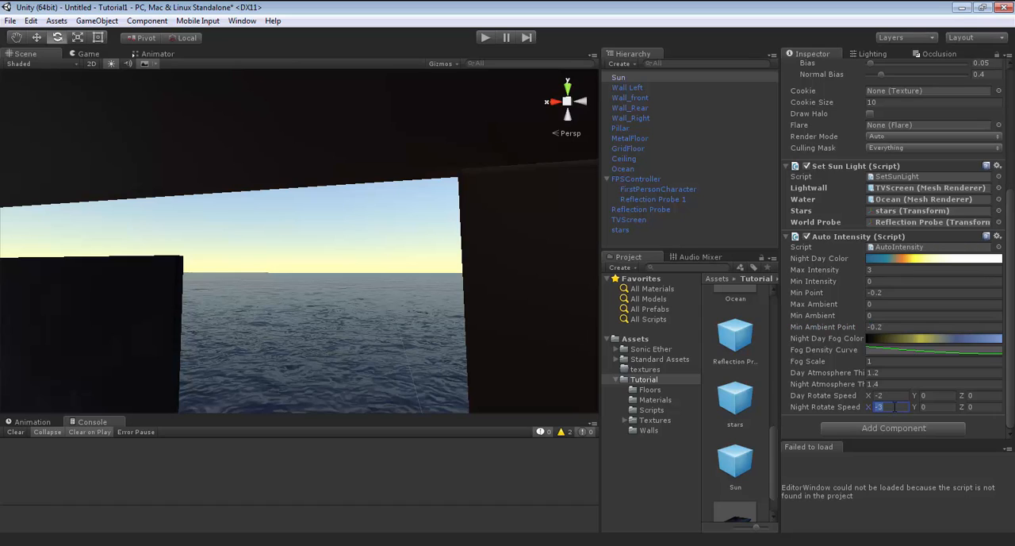
text(-20)
click(486, 37)
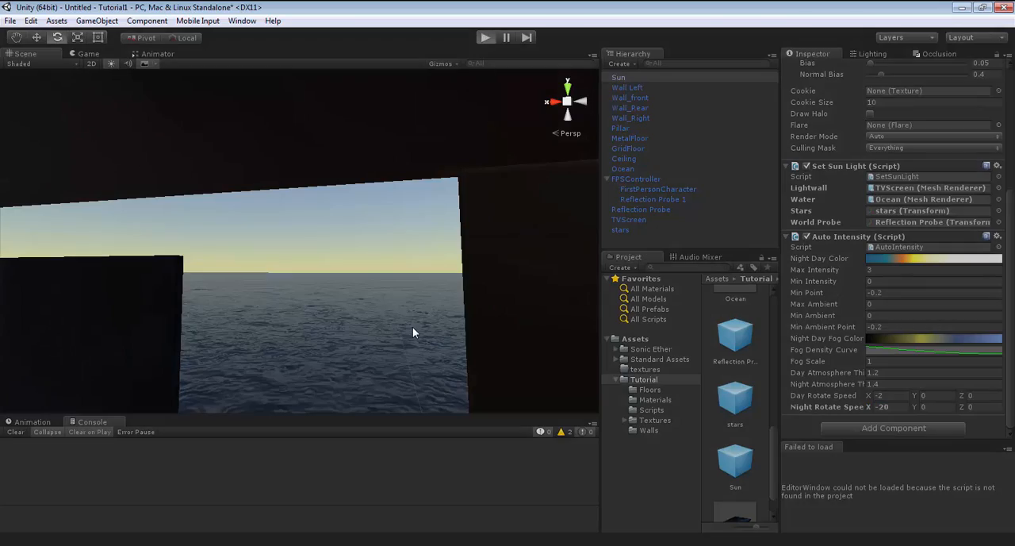
key(w)
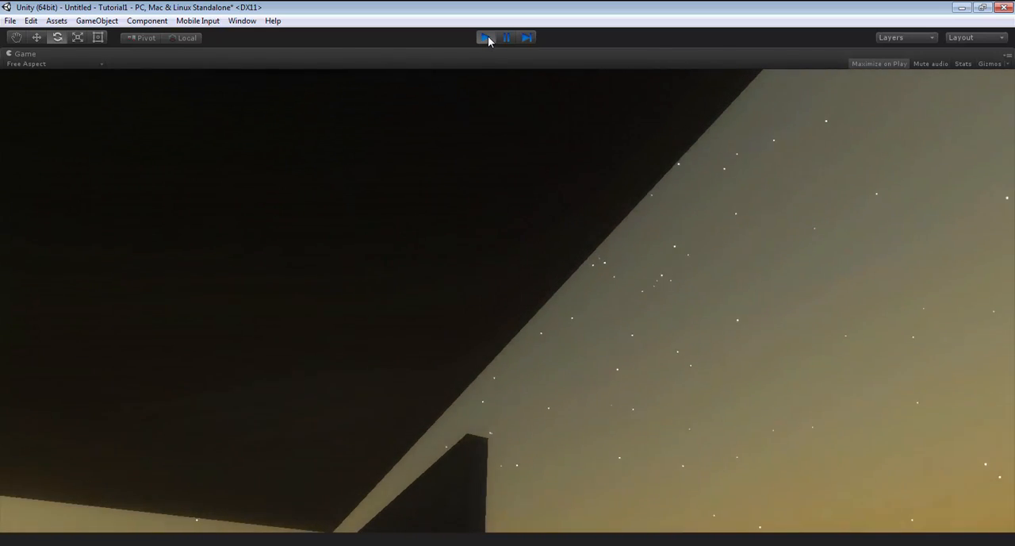
click(487, 39)
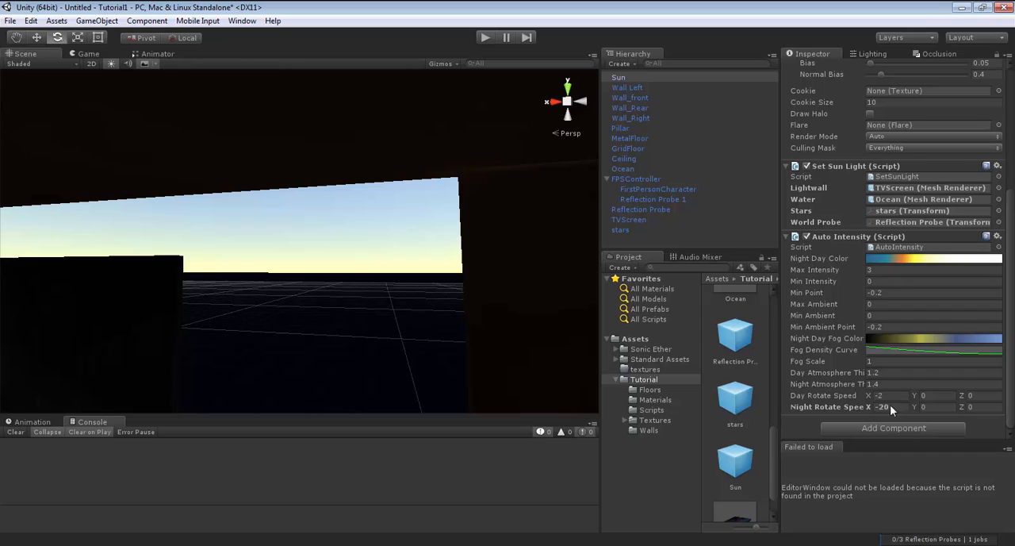
Restore the Auto Intensity script's Night Rotate Speed X to -3.
text(-)
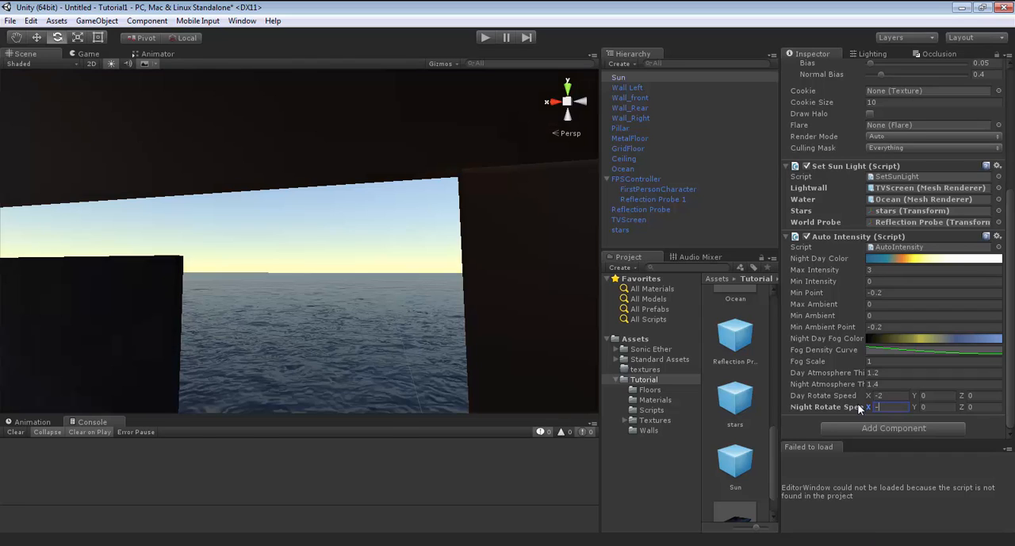
text(3)
click(897, 396)
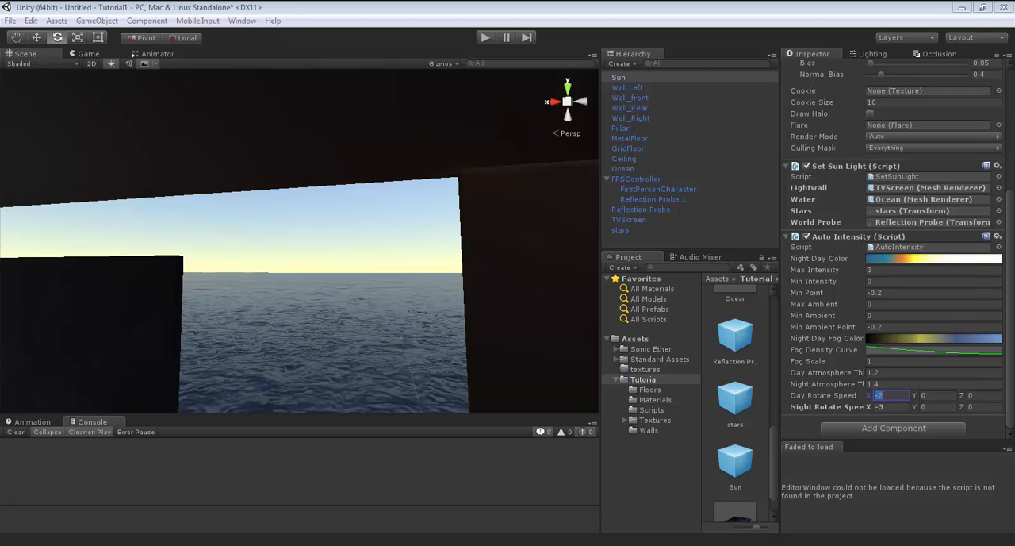
Switch to MonoDevelop and examine the public variables and skySpeed declared at the start of AutoIntensity.cs.
key(alt+Tab)
click(405, 180)
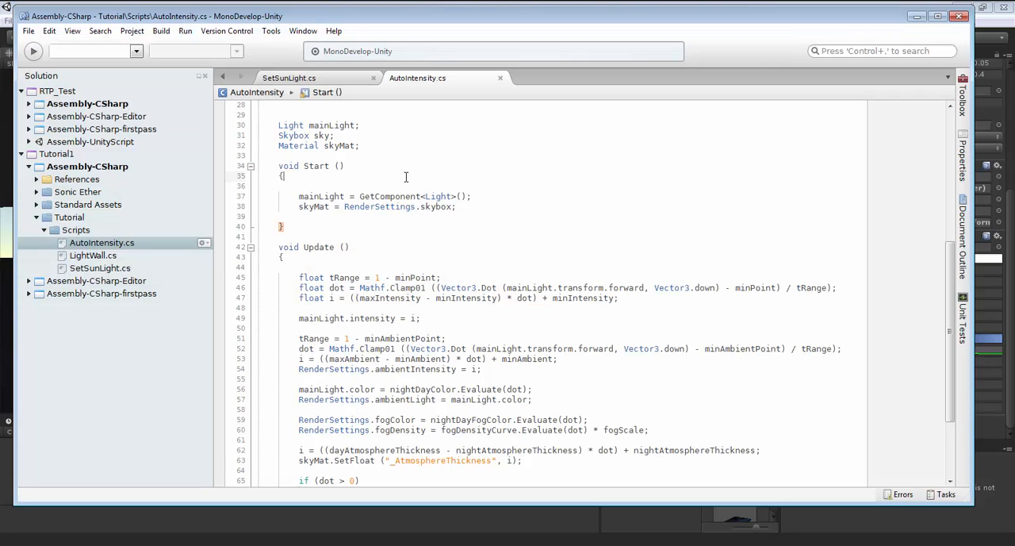
scroll(405, 181, up, 9)
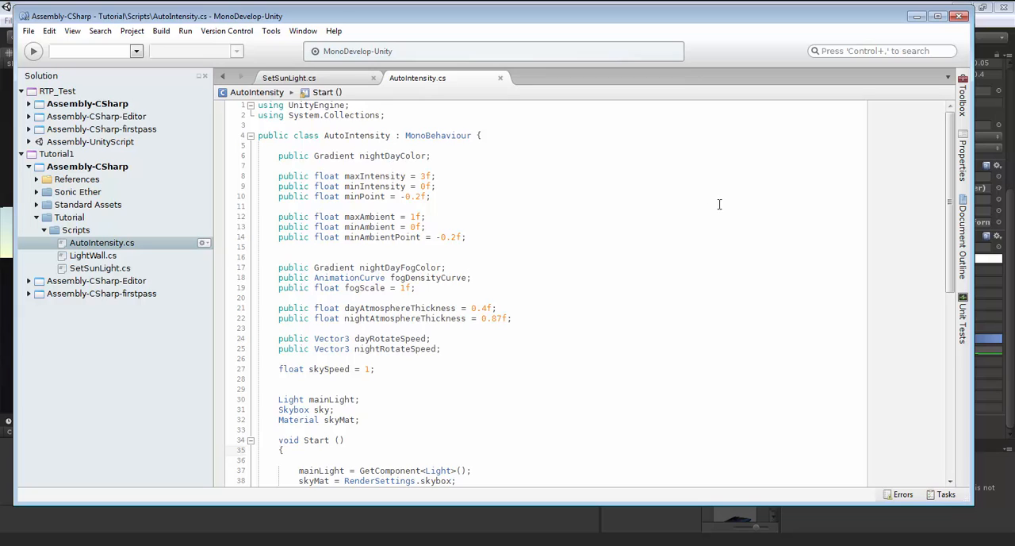
click(491, 249)
scroll(578, 278, down, 4)
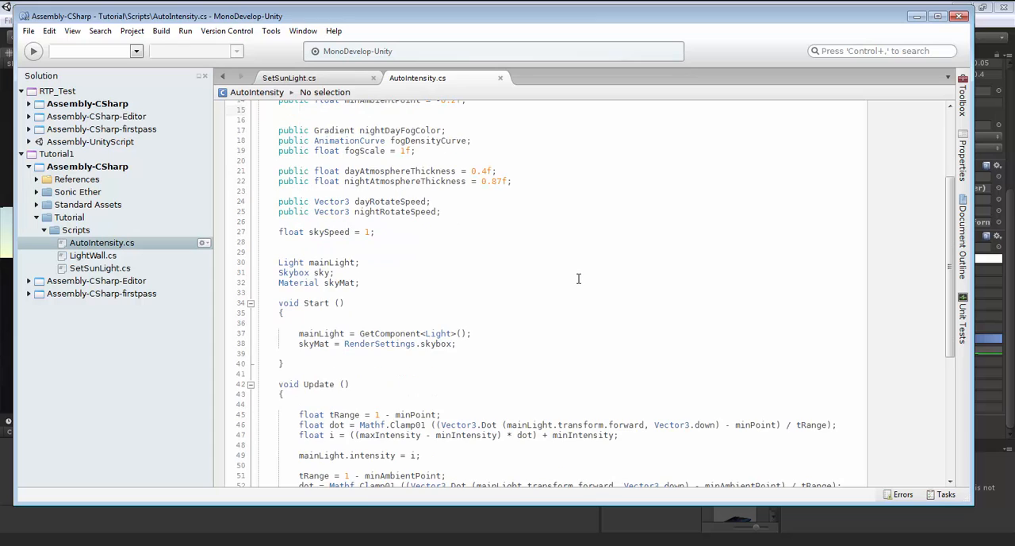
scroll(579, 276, up, 2)
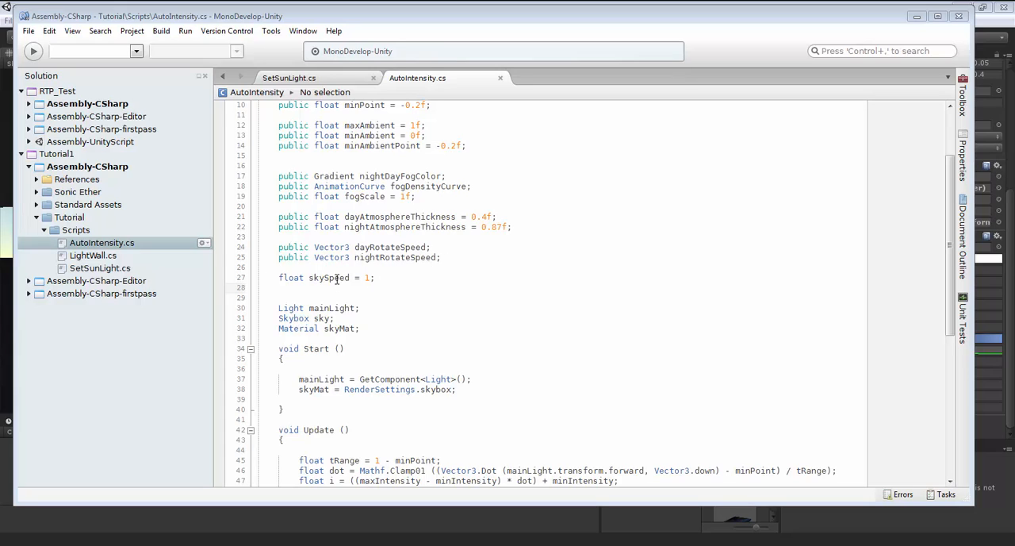
click(401, 278)
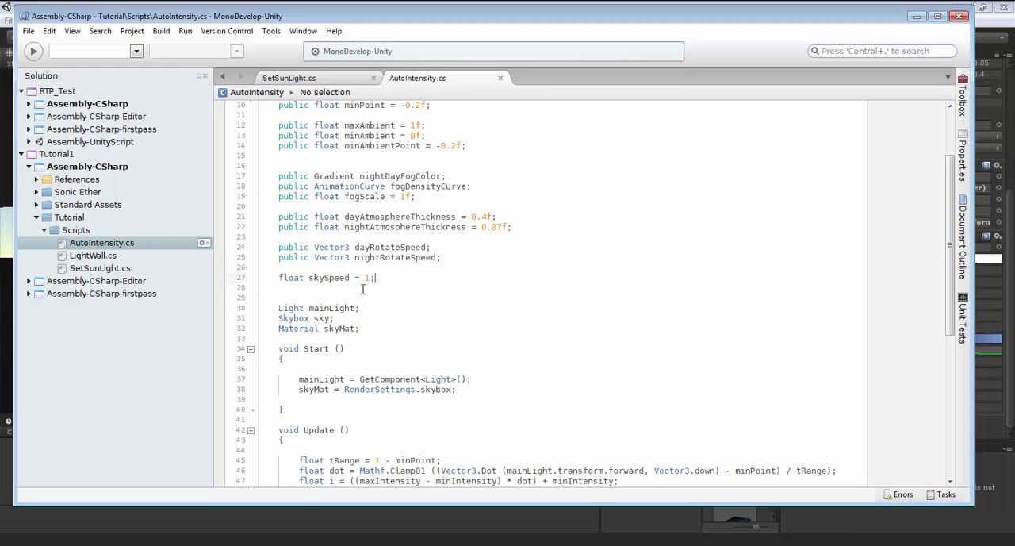
Review the mainLight, sky and skyMat declarations and their assignments in the Start method of AutoIntensity.cs.
click(407, 309)
scroll(408, 309, down, 2)
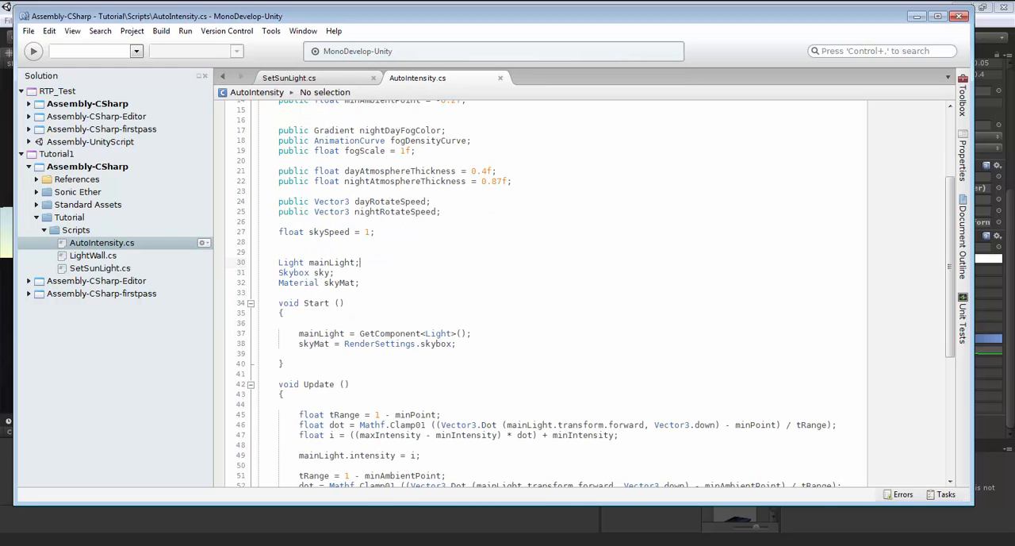
click(408, 310)
scroll(407, 310, down, 2)
click(493, 241)
scroll(494, 241, up, 1)
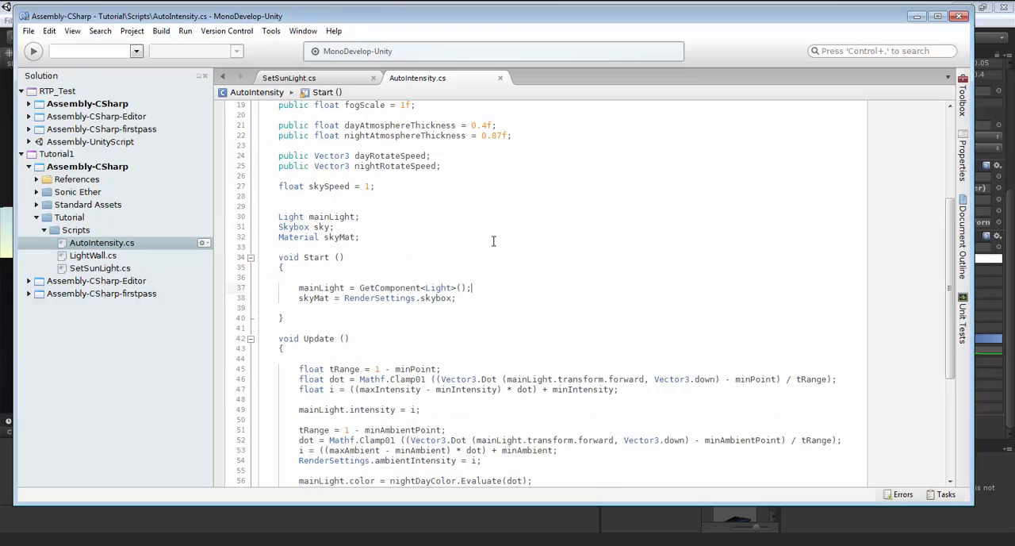
scroll(494, 241, down, 2)
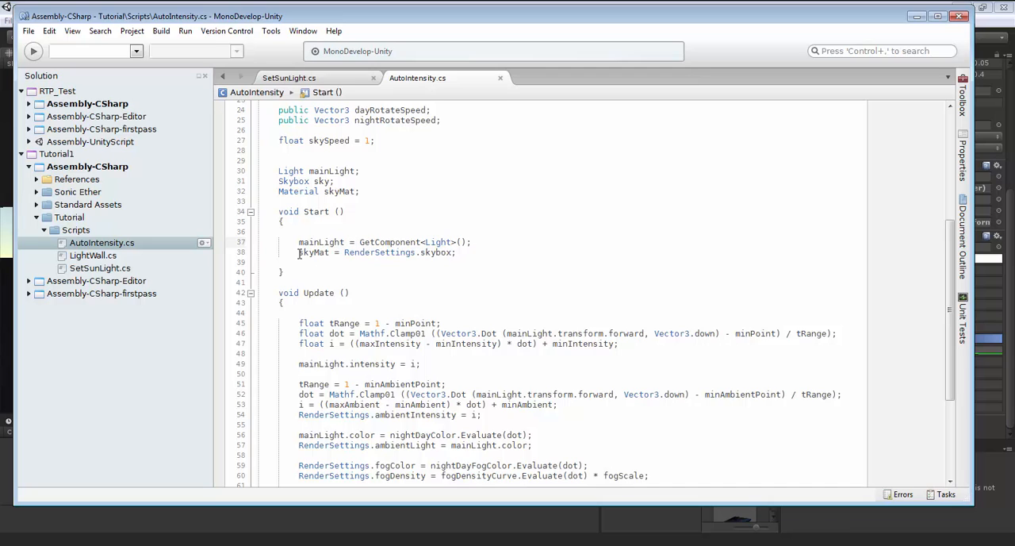
click(482, 252)
Examine how the Update method calculates the main light intensity and the ambient intensity.
scroll(405, 252, down, 4)
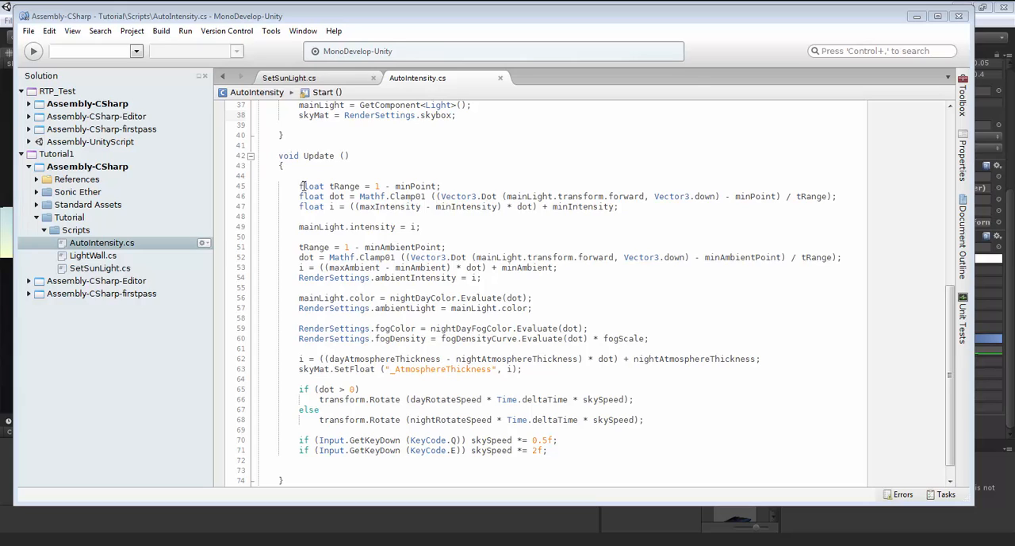
click(456, 186)
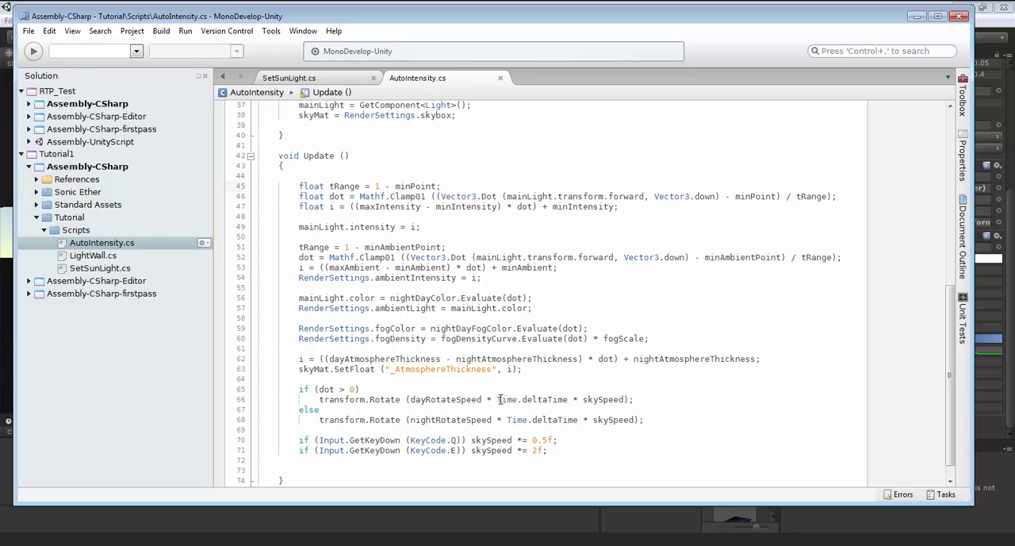
mouse_move(500, 399)
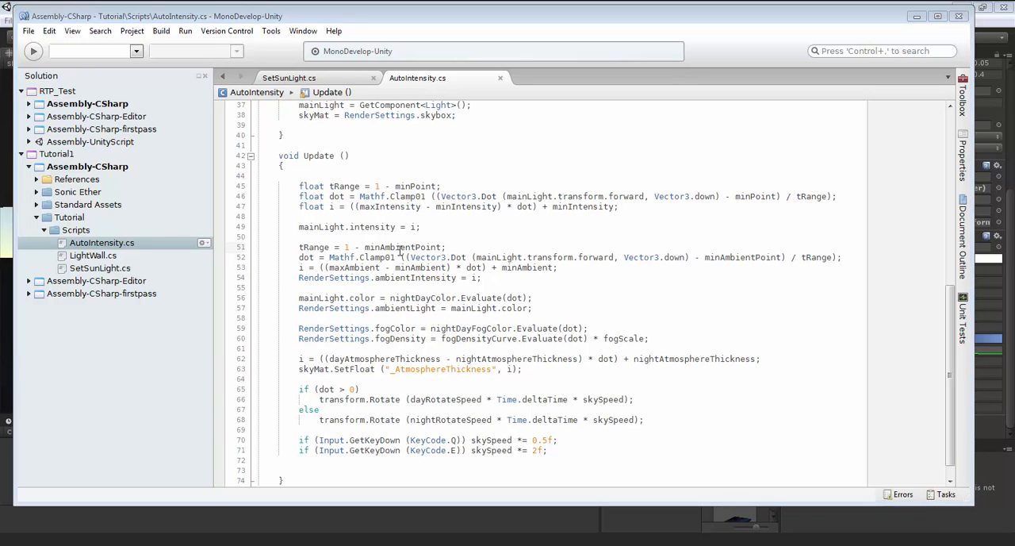
mouse_move(390, 248)
scroll(546, 298, down, 1)
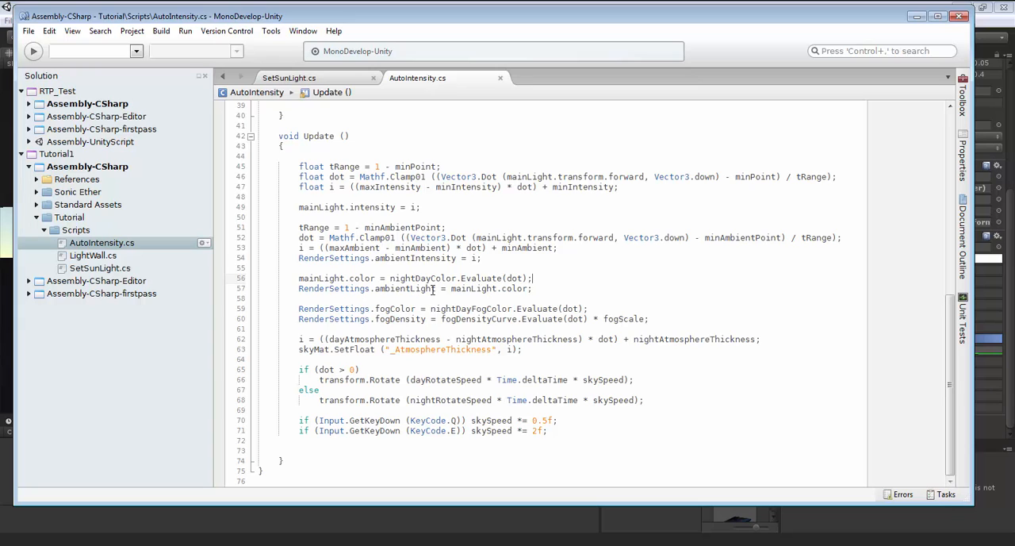
Review the Update lines that evaluate the light color, ambient light, fog color and fog density.
mouse_move(418, 291)
click(550, 289)
mouse_move(488, 277)
mouse_move(553, 309)
mouse_move(483, 319)
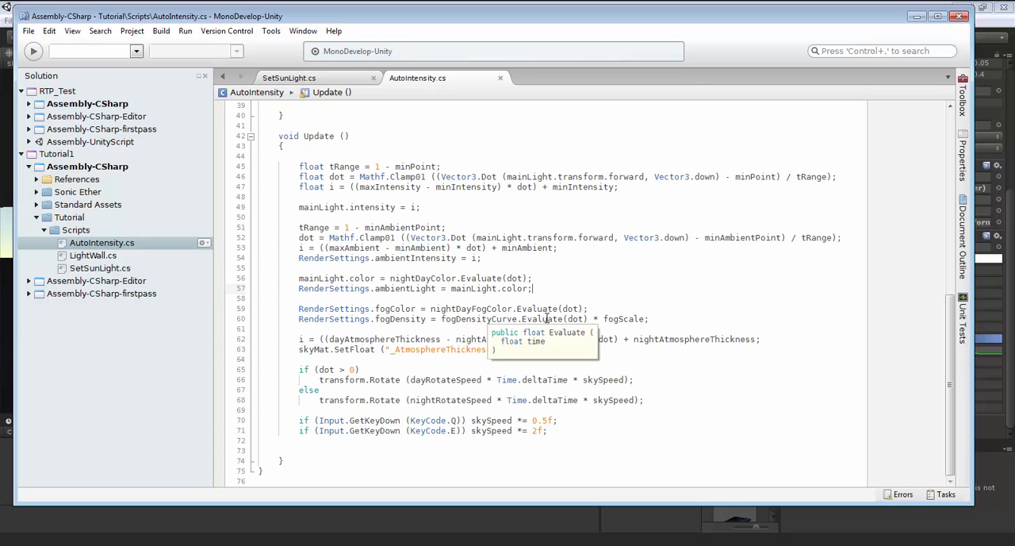
mouse_move(617, 319)
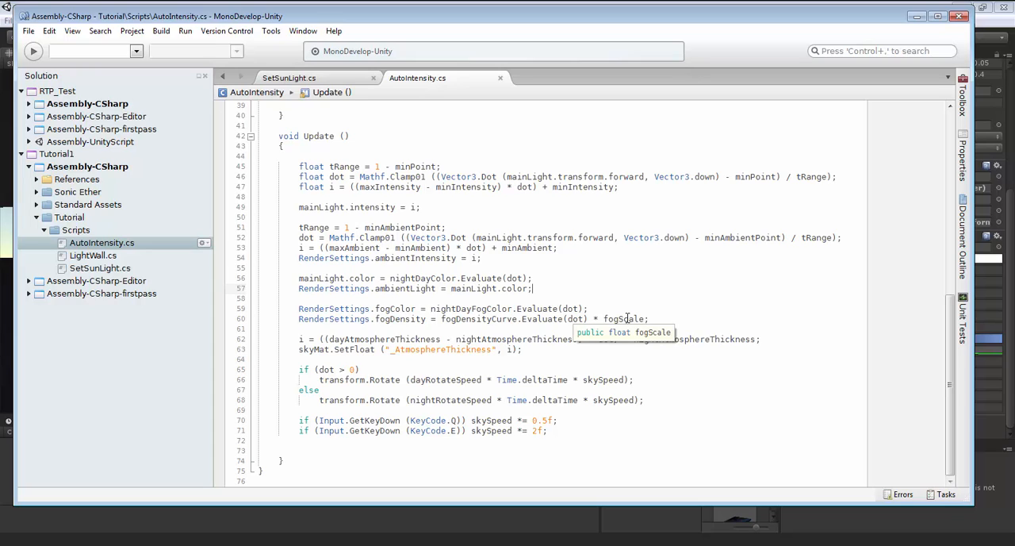
click(677, 319)
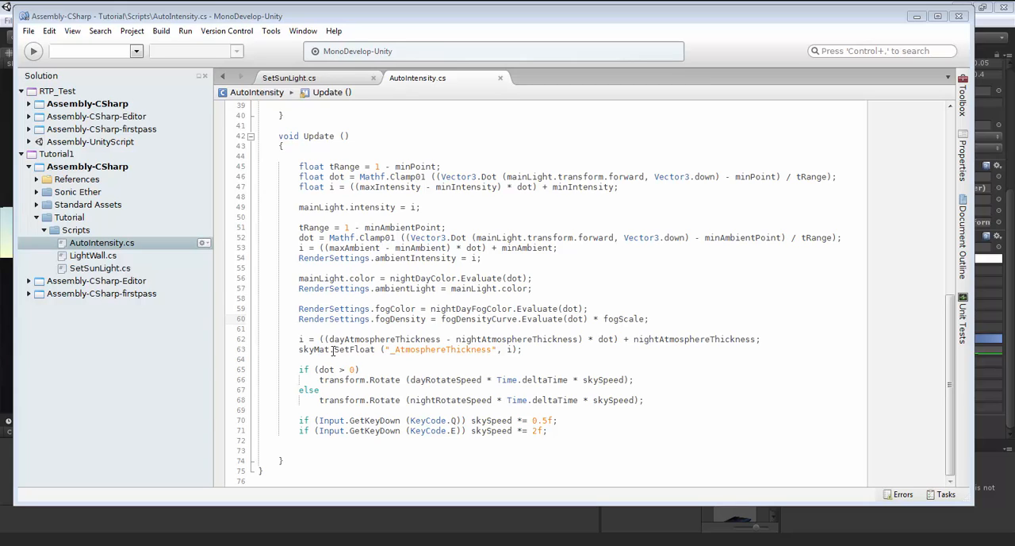
Examine the _AtmosphereThickness skybox setting and the day and night rotation code in the Update method.
click(391, 349)
text(_)
click(531, 349)
mouse_move(402, 380)
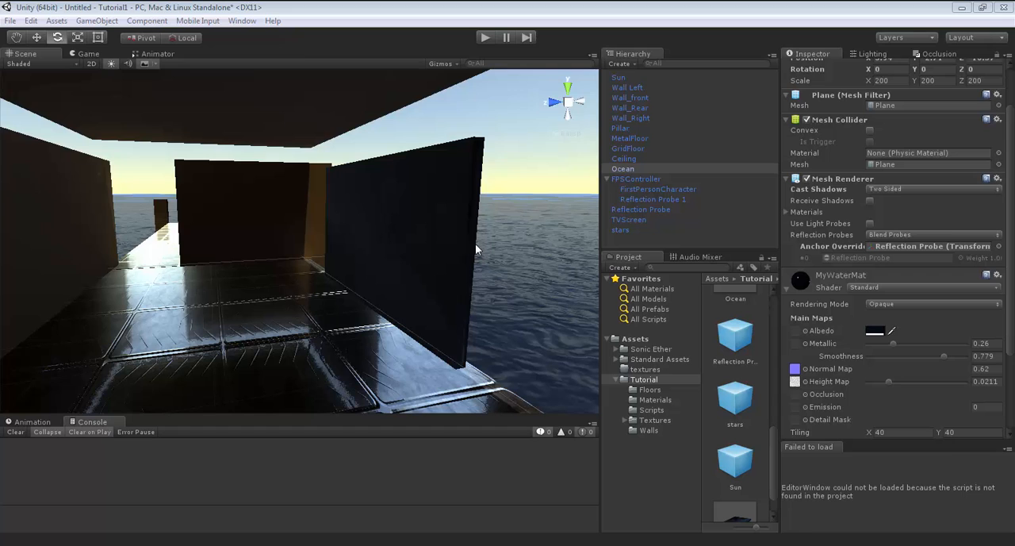
Try setting the Ocean Mesh Renderer's Cast Shadows to Off and inspect the water and room in the scene.
right_drag(475, 243, 645, 257)
key(w)
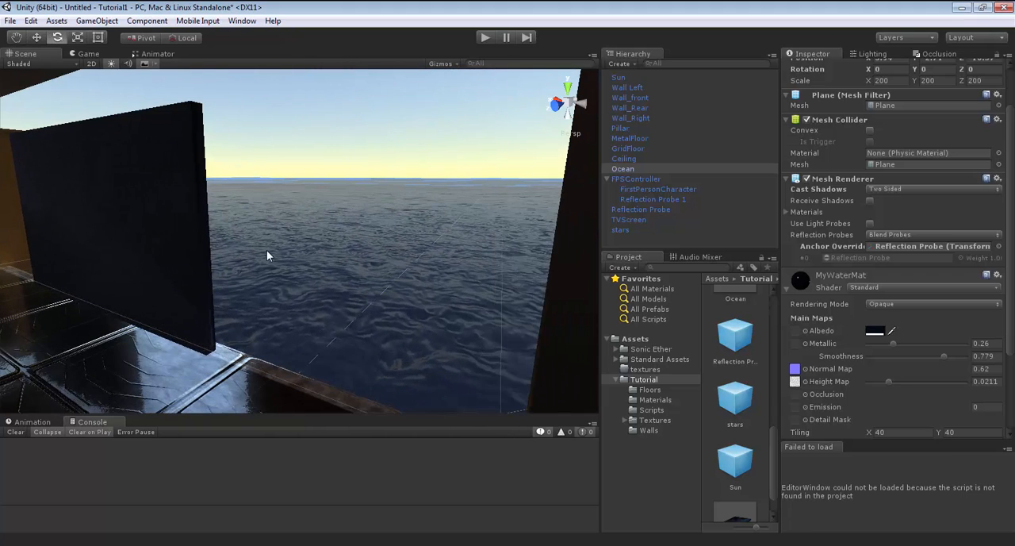
click(916, 189)
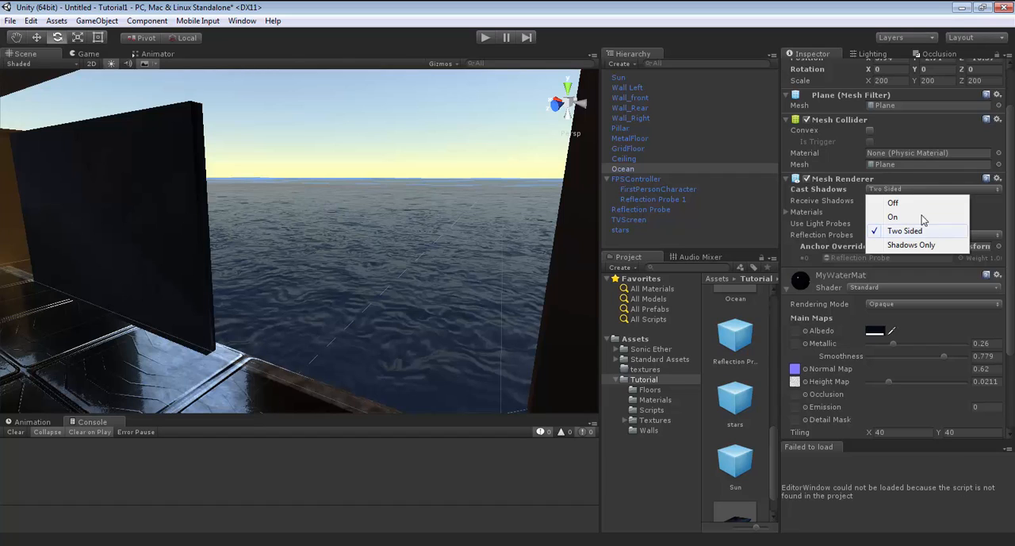
click(920, 203)
right_drag(441, 200, 356, 188)
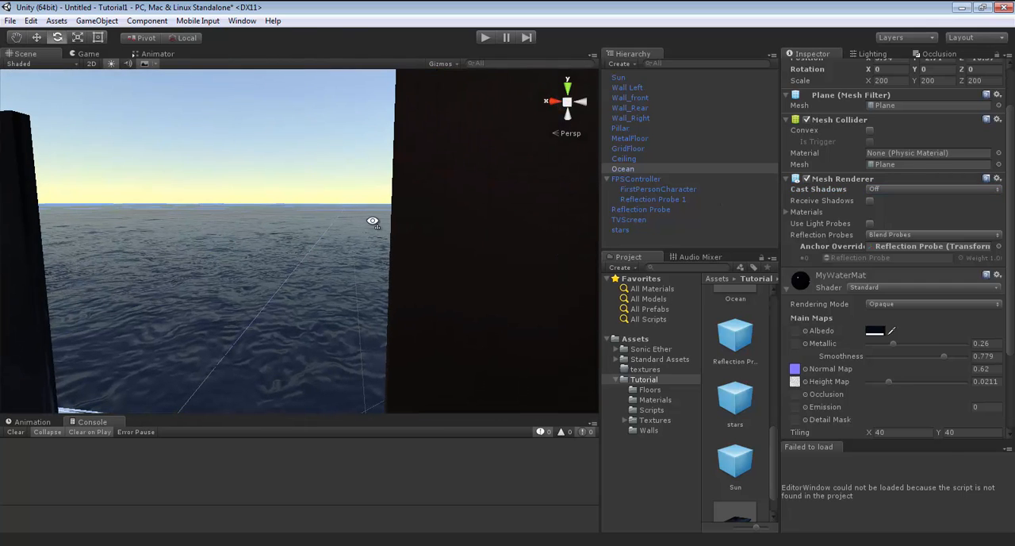
right_drag(372, 221, 26, 234)
drag(1008, 255, 1002, 224)
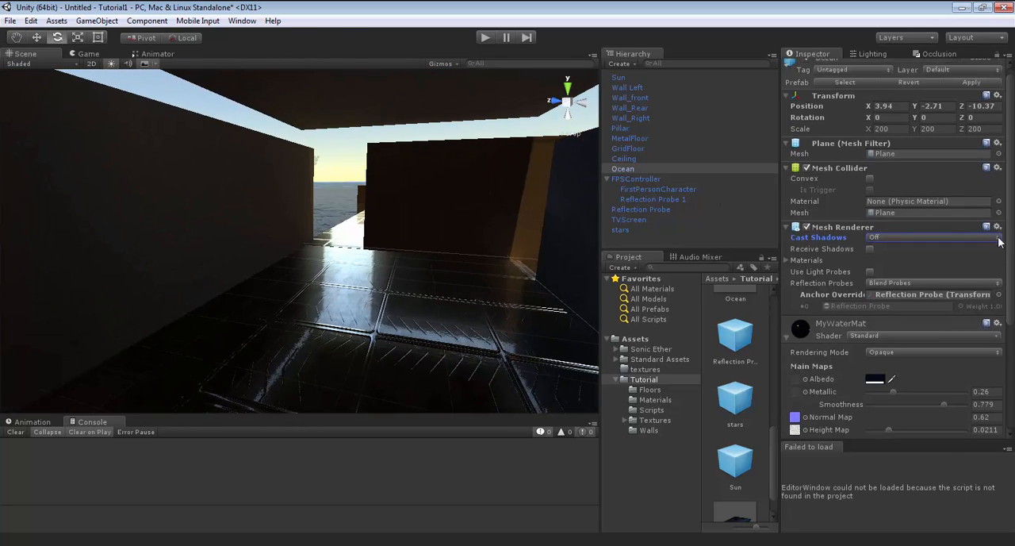
scroll(1000, 242, down, 5)
right_drag(472, 248, 526, 227)
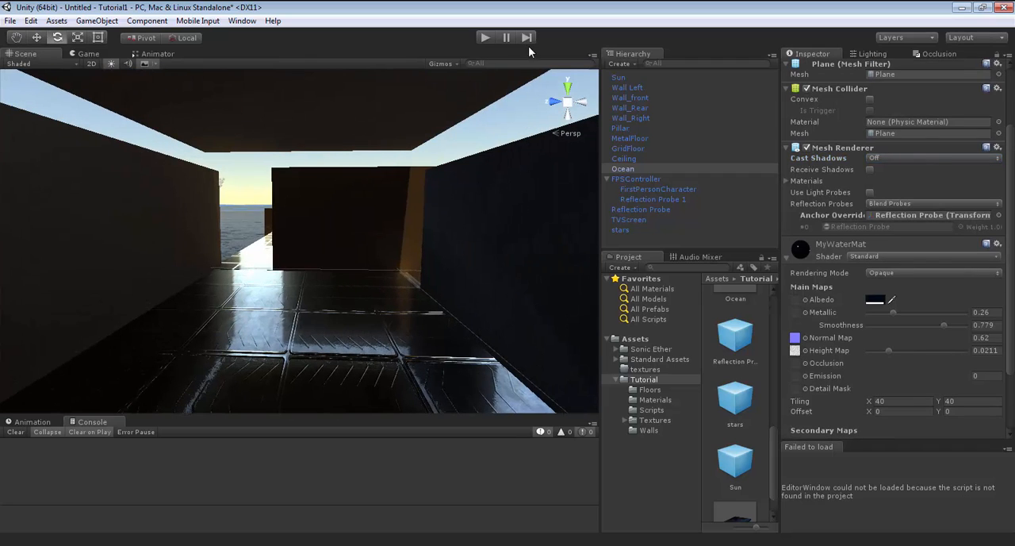
Test the scene in Play mode, walking through the room to check the lighting without ocean shadows.
click(487, 37)
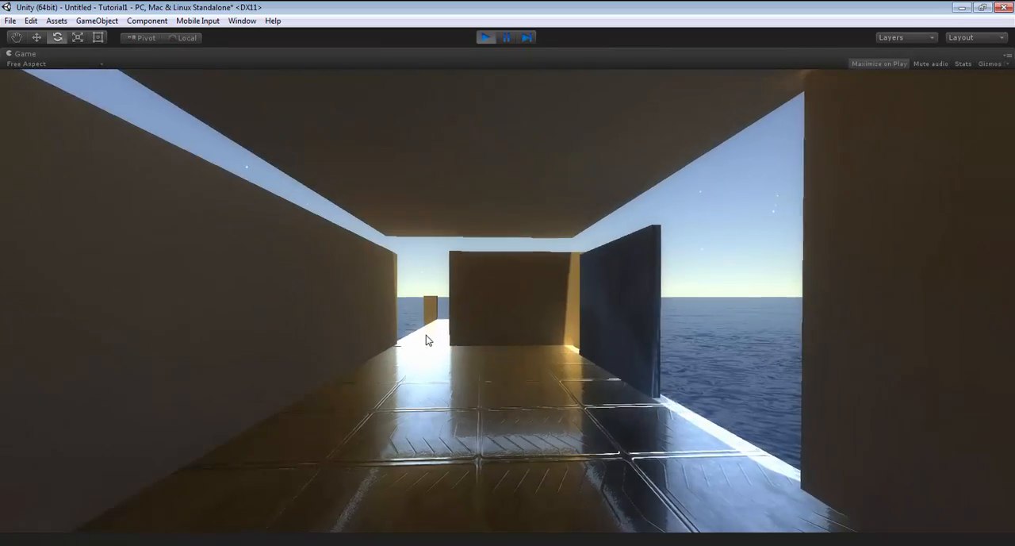
key(w)
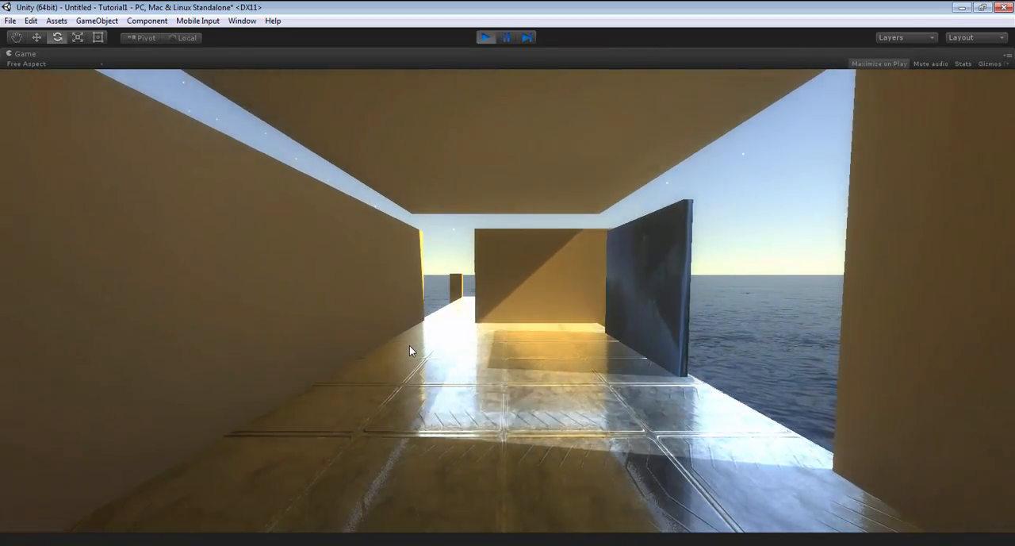
key(w)
key(w)
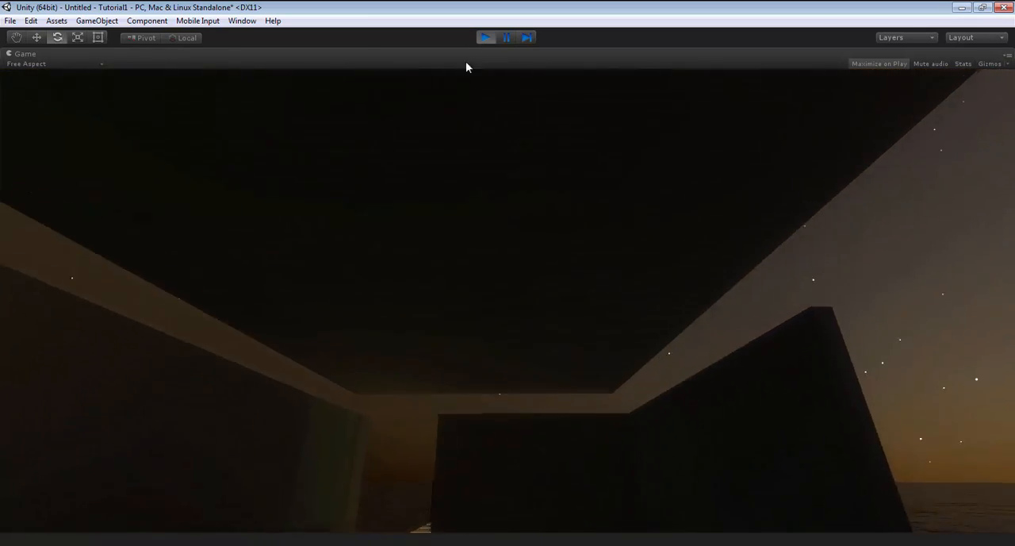
click(485, 38)
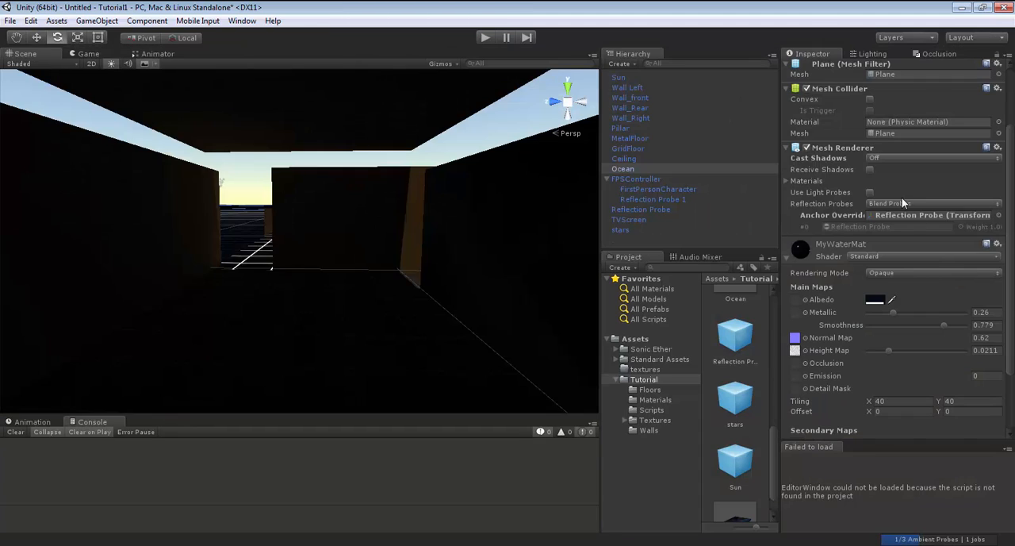
Restore the Ocean's Cast Shadows setting to Two Sided and look over the water in the scene.
click(909, 158)
click(932, 198)
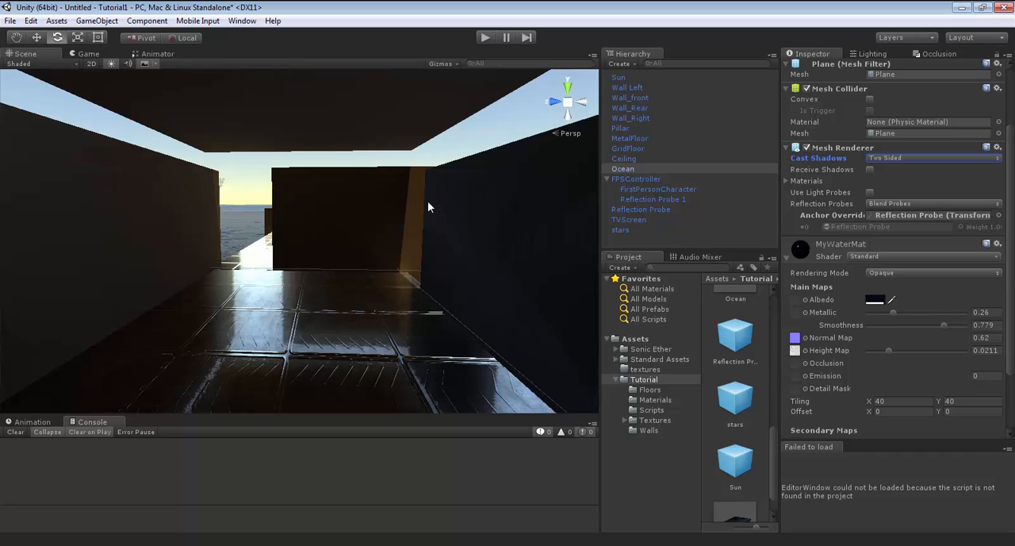
right_drag(346, 282, 611, 321)
key(w)
key(e)
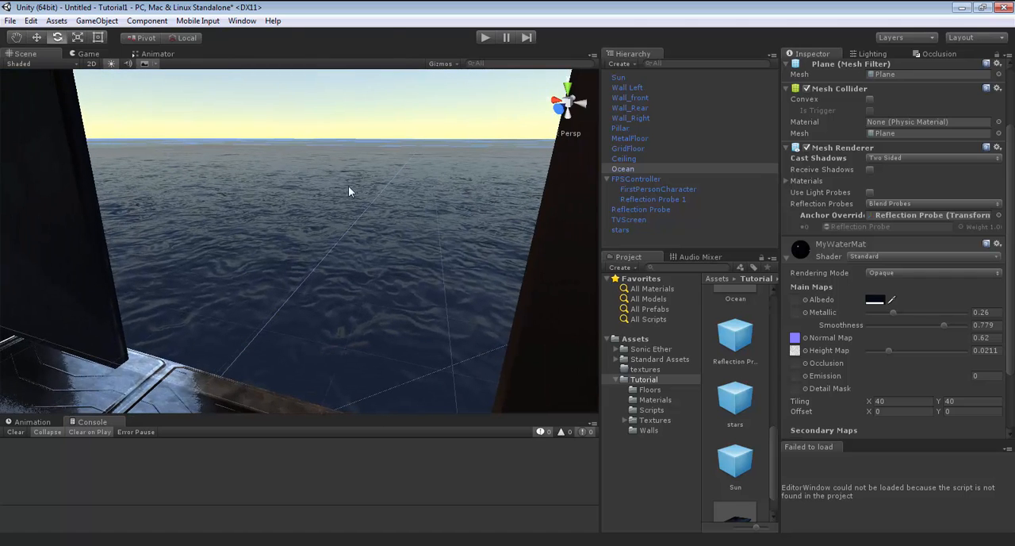
right_drag(413, 199, 376, 222)
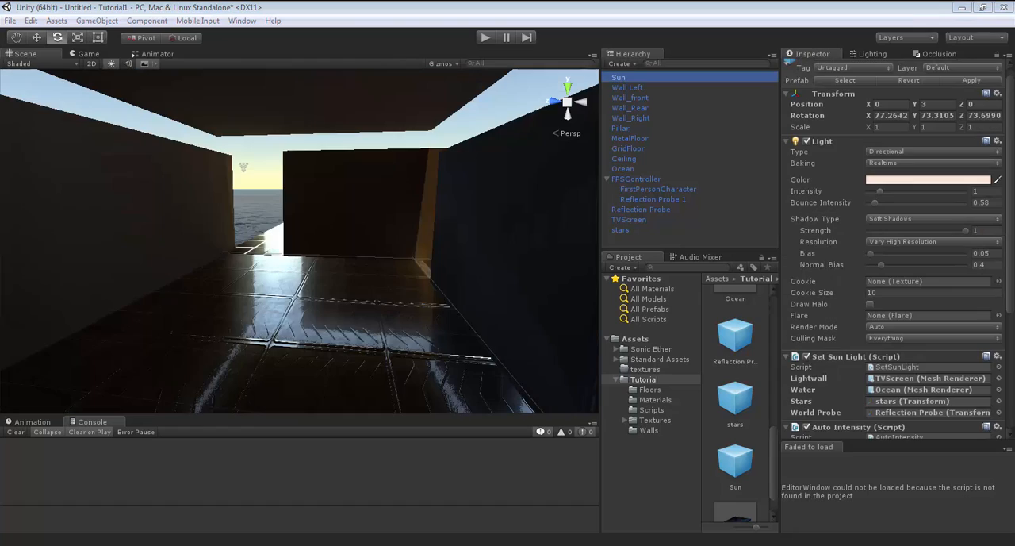
View the sky and ocean horizon from the room and run the scene in Play mode.
right_drag(344, 249, 637, 245)
right_drag(555, 286, 708, 223)
click(490, 36)
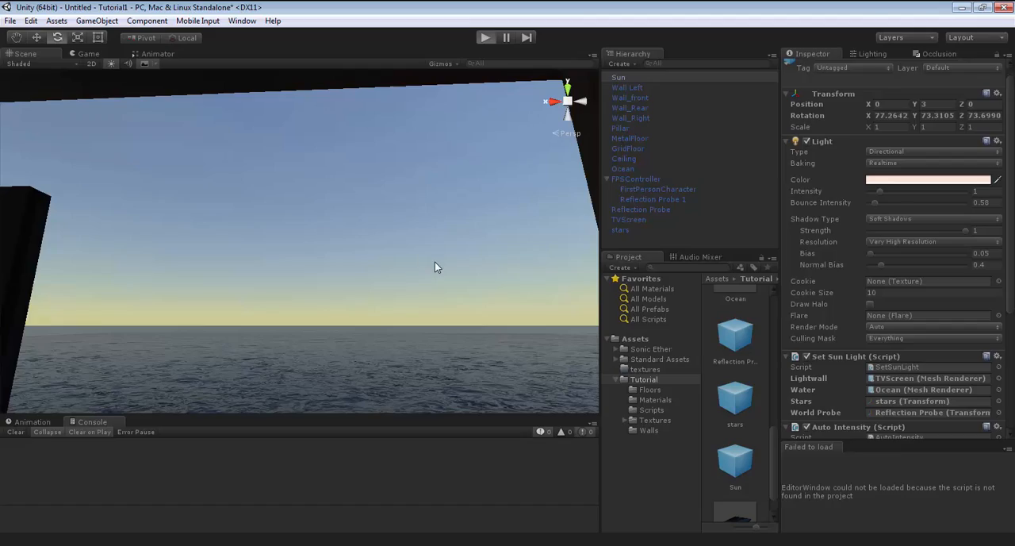
Walk through the room in Play mode, look up at the sun and stars, and pause to view the frame in the Game view.
key(w)
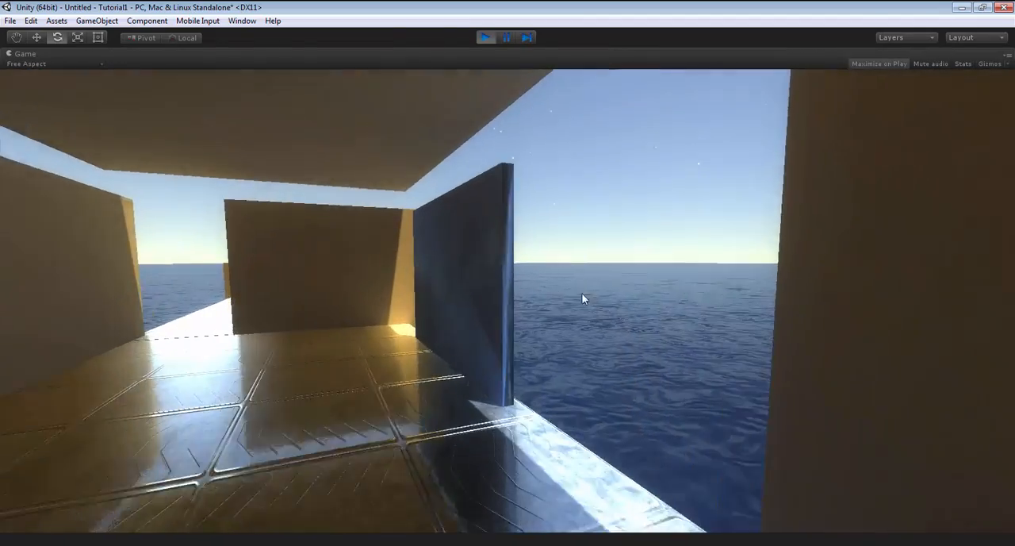
key(w)
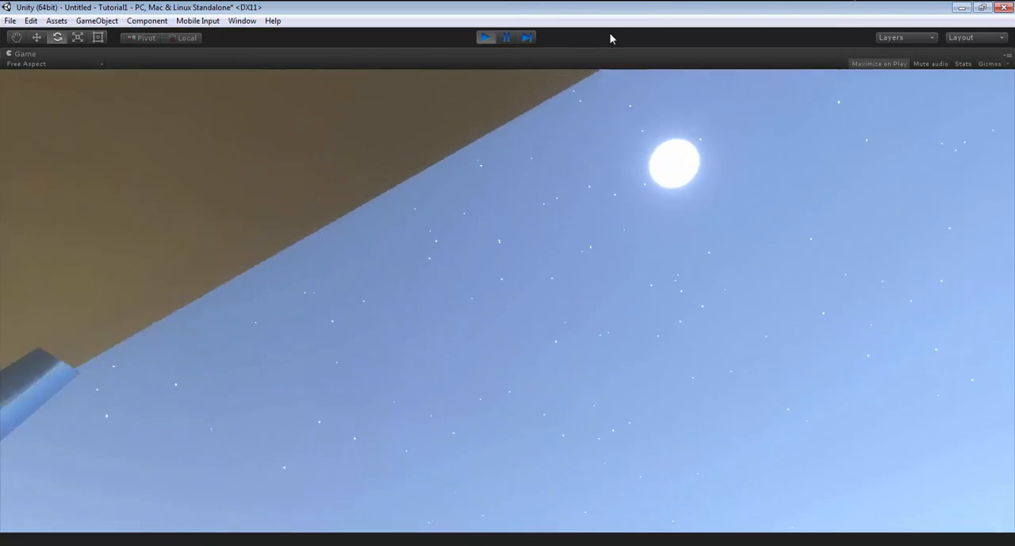
click(507, 38)
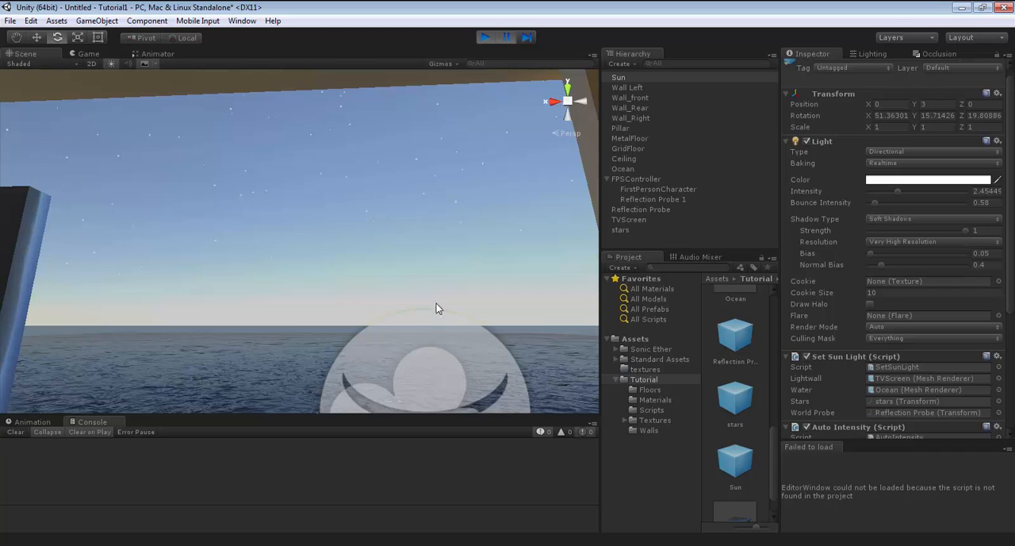
click(88, 54)
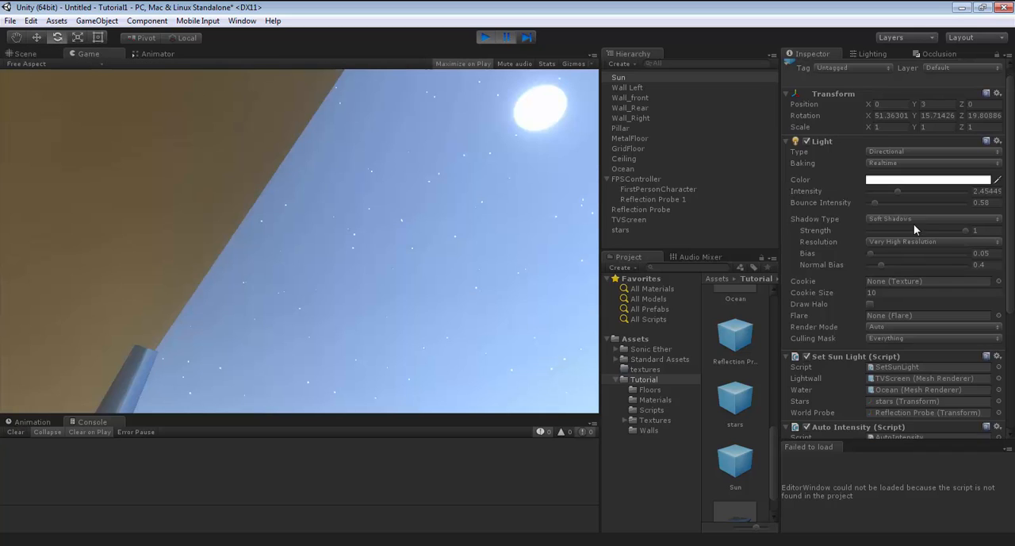
Try raising the FirstPersonCharacter's Bloom Intensity while the game is running and end Play mode.
click(645, 188)
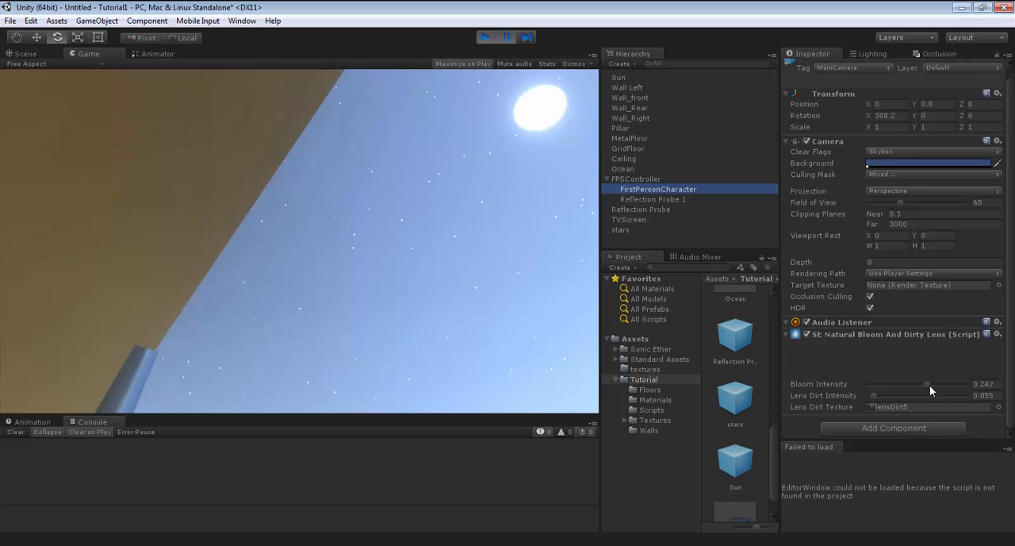
drag(930, 387, 980, 387)
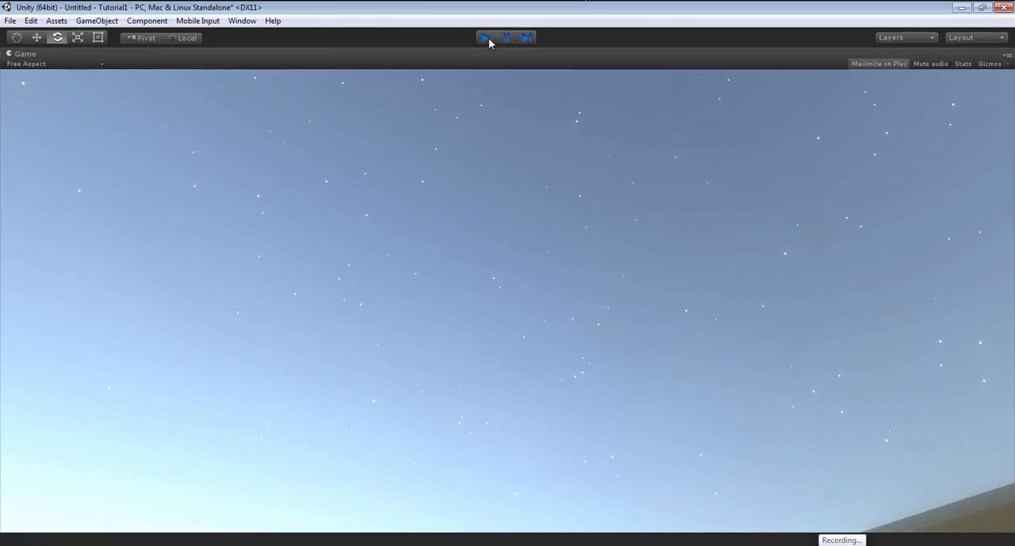
click(486, 37)
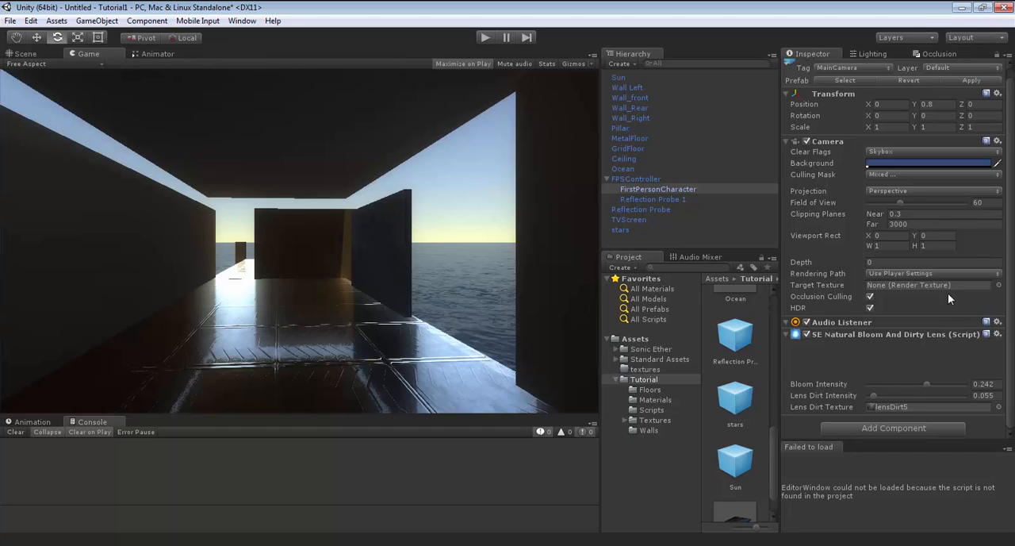
Set the FirstPersonCharacter's Bloom Intensity to 0.4 and walk to the grid floor in Play mode to view the glow.
drag(928, 383, 985, 387)
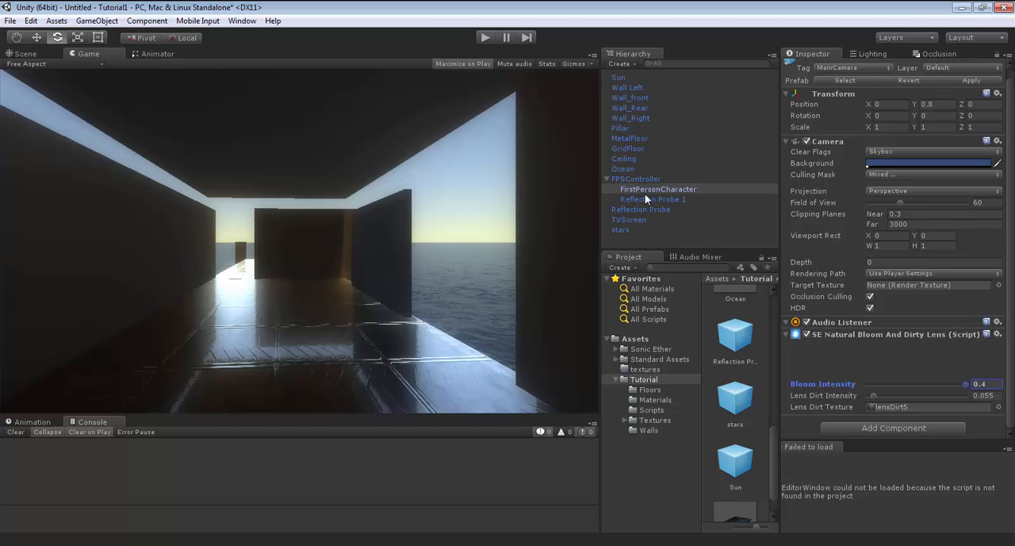
click(484, 37)
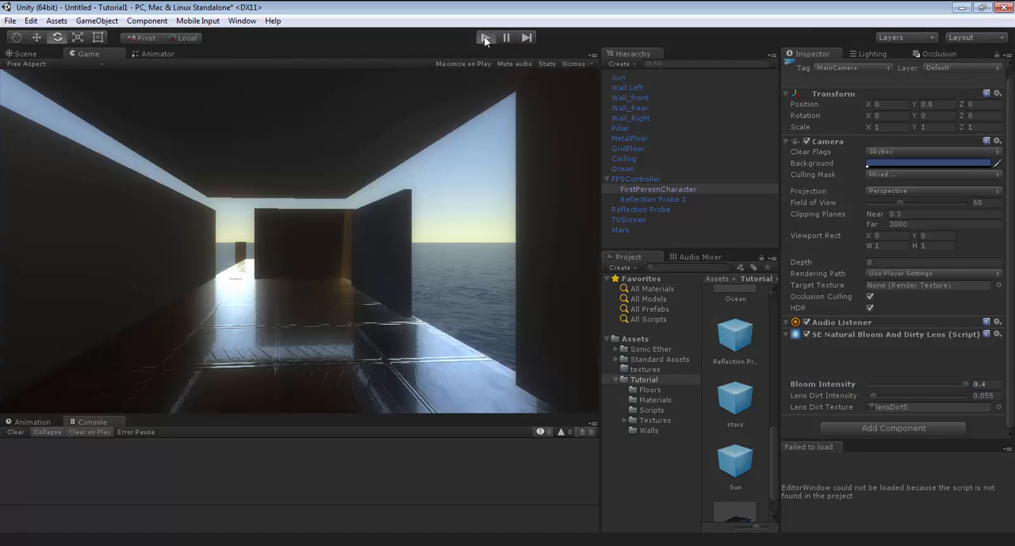
click(485, 37)
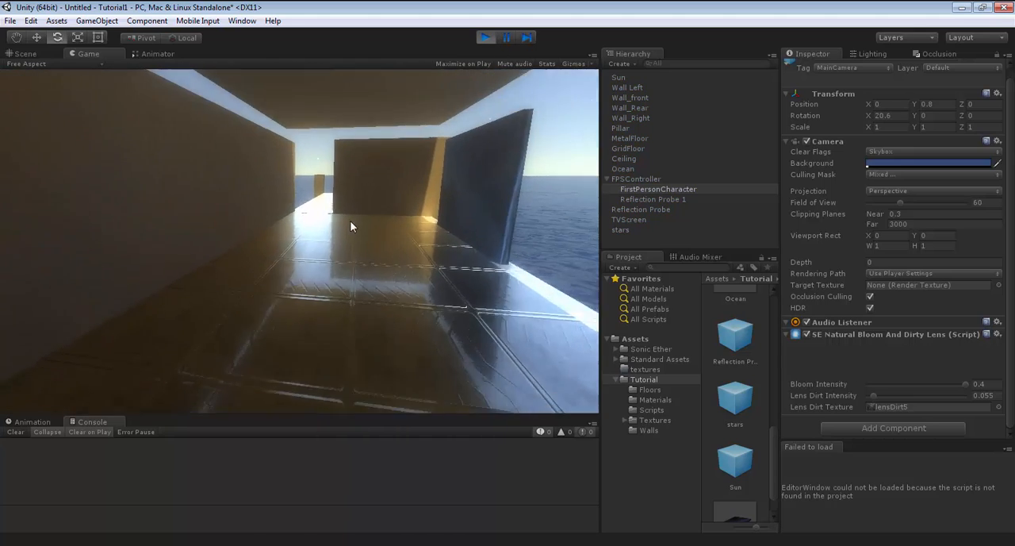
key(w)
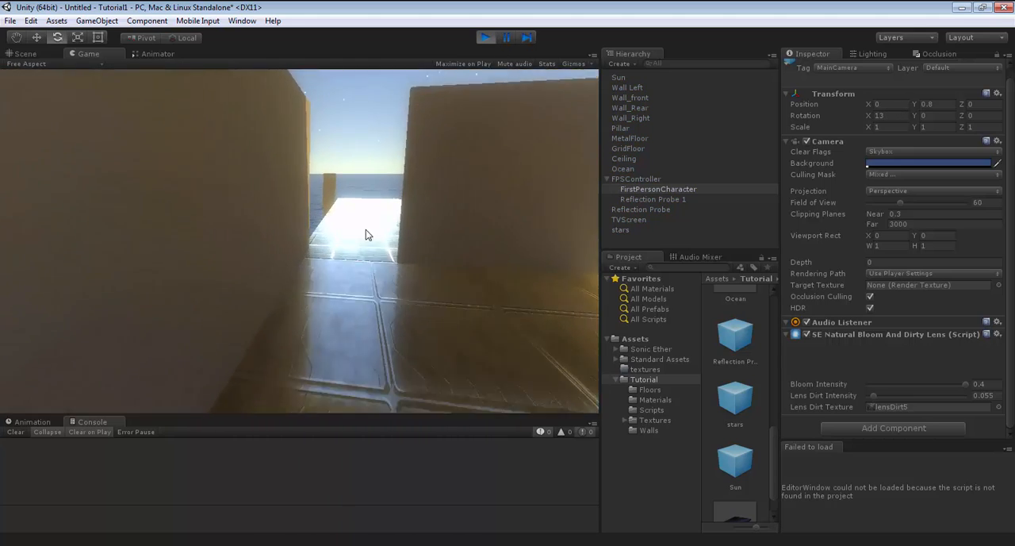
key(w)
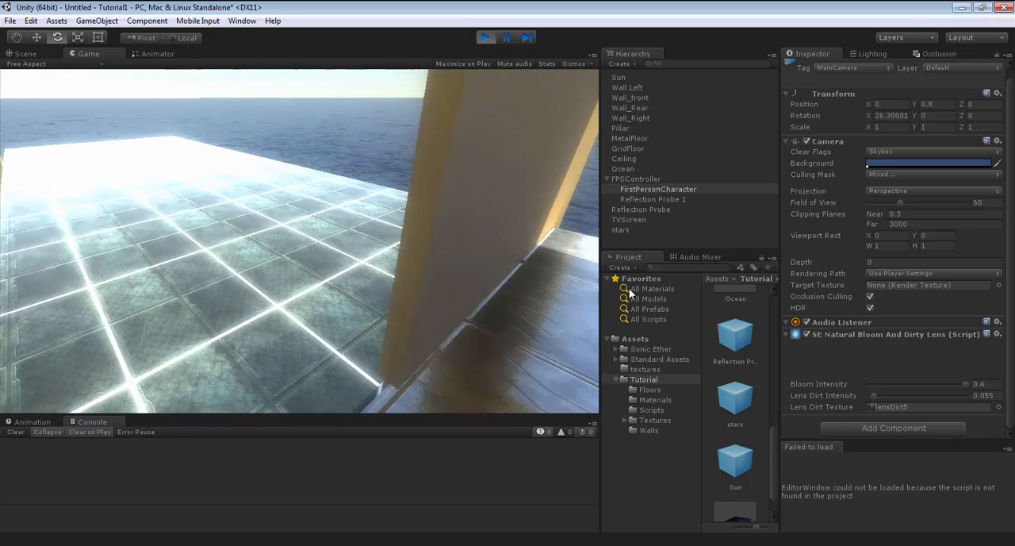
key(w)
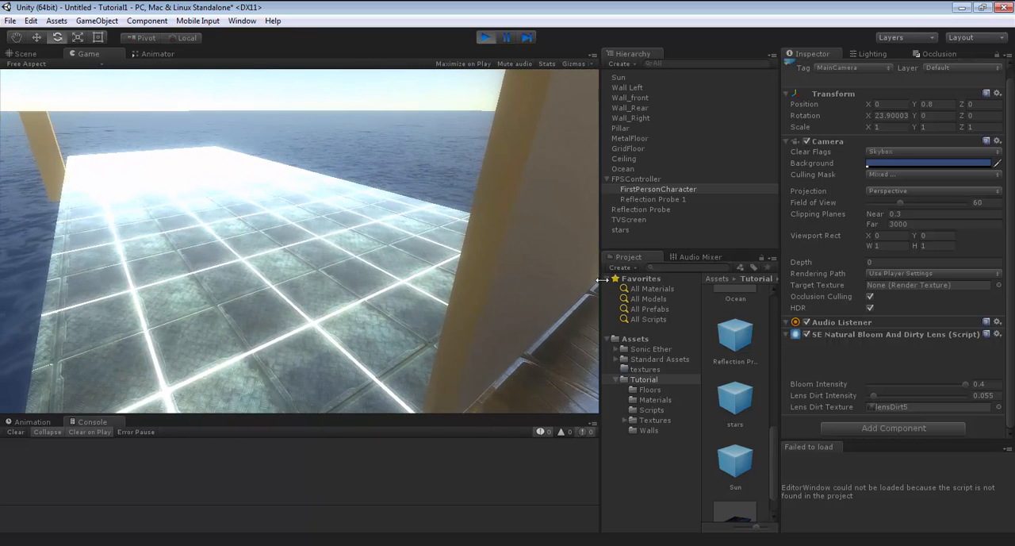
Try raising the Emission of the GridFloor's ShineFloor material to 198.66 during Play mode.
click(632, 148)
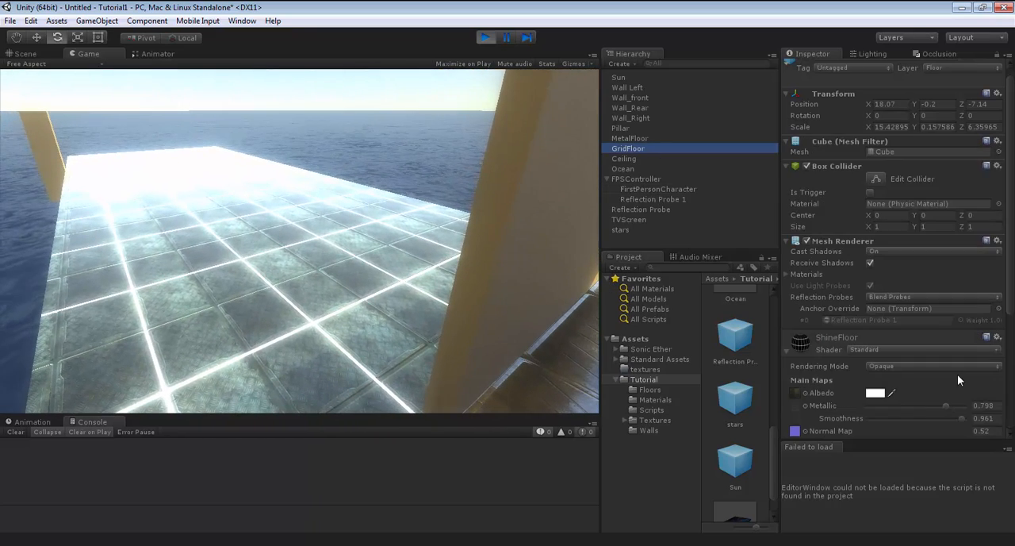
scroll(956, 373, down, 5)
drag(911, 284, 980, 199)
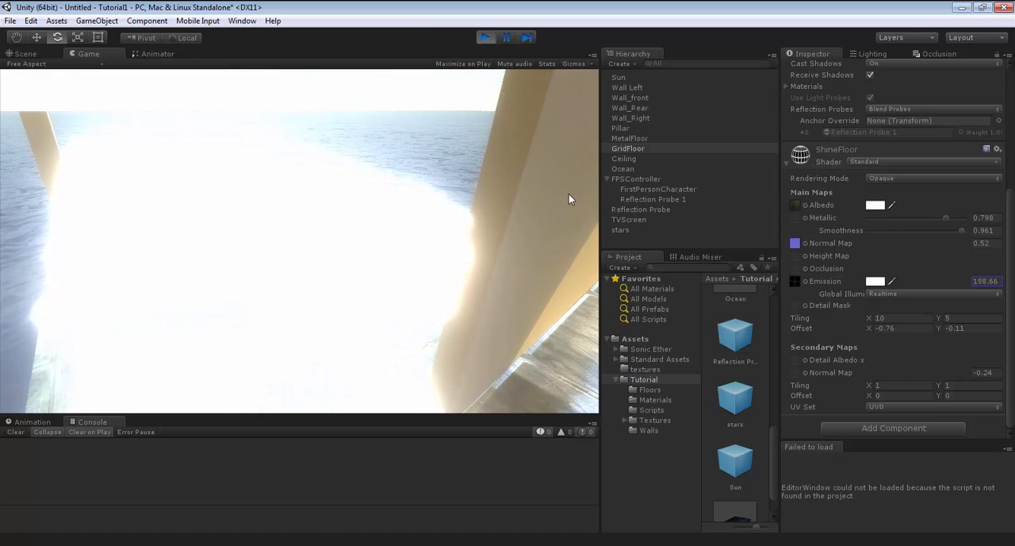
Compare the view with the FirstPersonCharacter's SE Natural Bloom And Dirty Lens script disabled and enabled, and end Play mode.
click(644, 191)
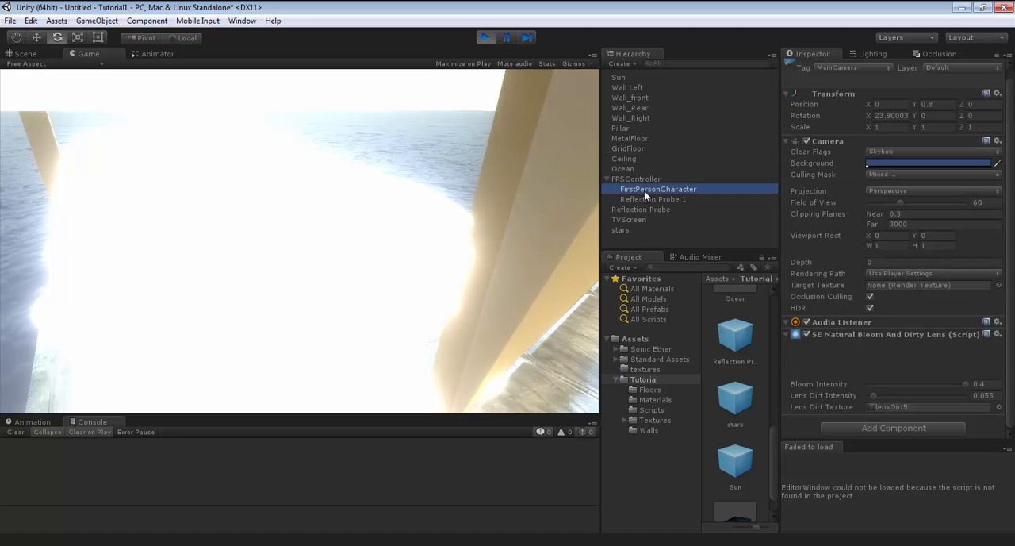
click(806, 334)
click(806, 334)
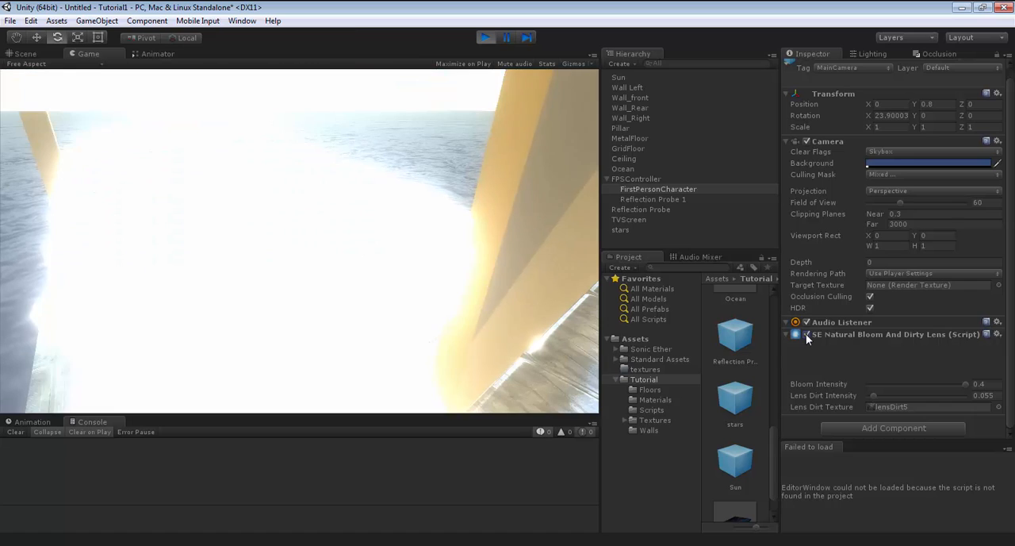
click(806, 334)
click(806, 334)
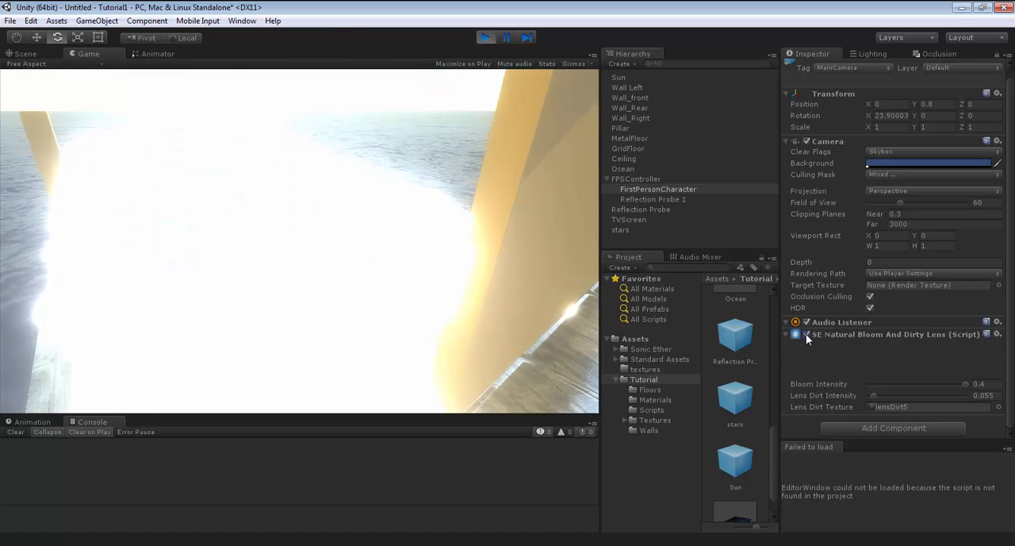
key(ctrl+p)
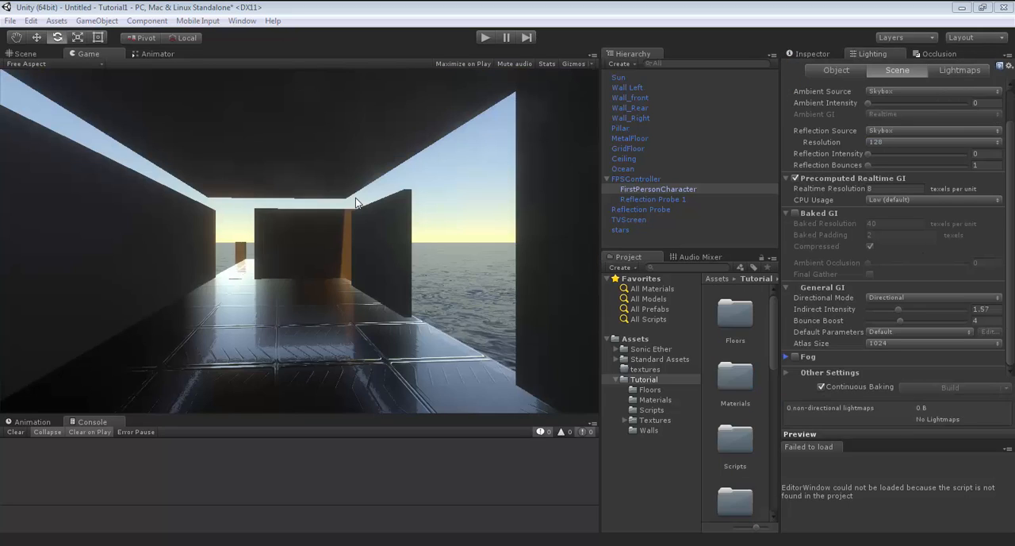
Disable HDR on the FirstPersonCharacter's camera to check the bloom script's dependence on it, and enable HDR again.
click(814, 53)
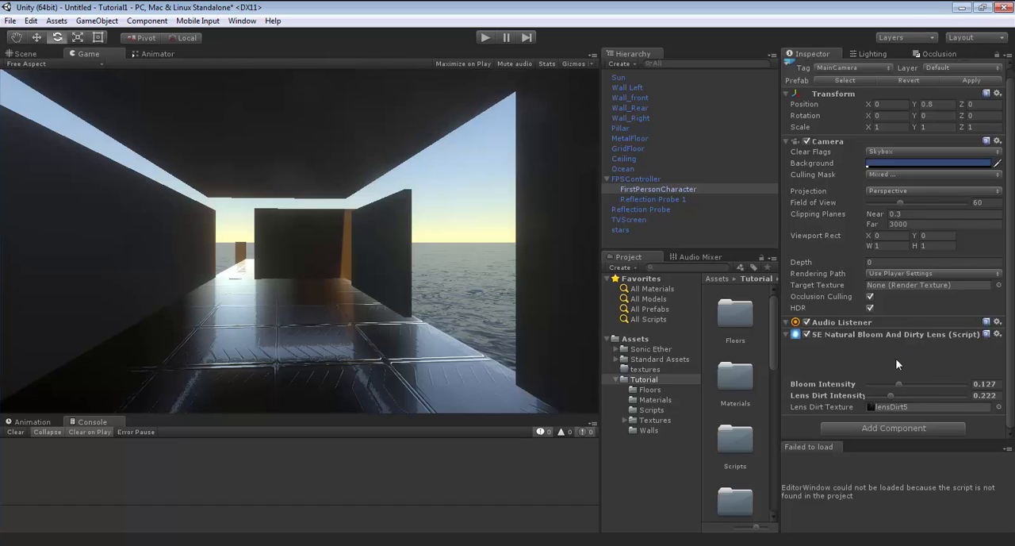
click(870, 308)
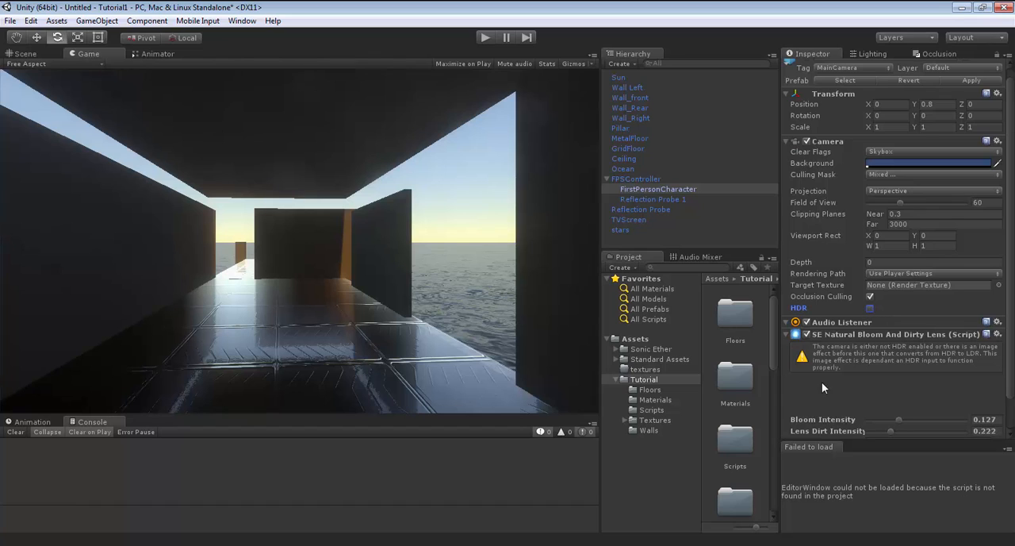
click(870, 307)
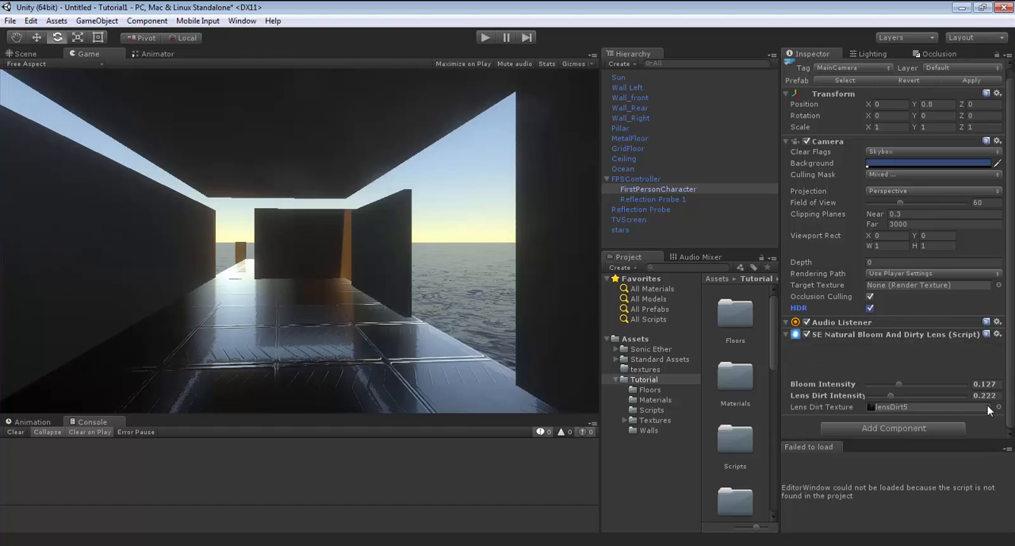
Open the project's Player settings to review the rendering path and color space.
click(31, 21)
mouse_move(91, 309)
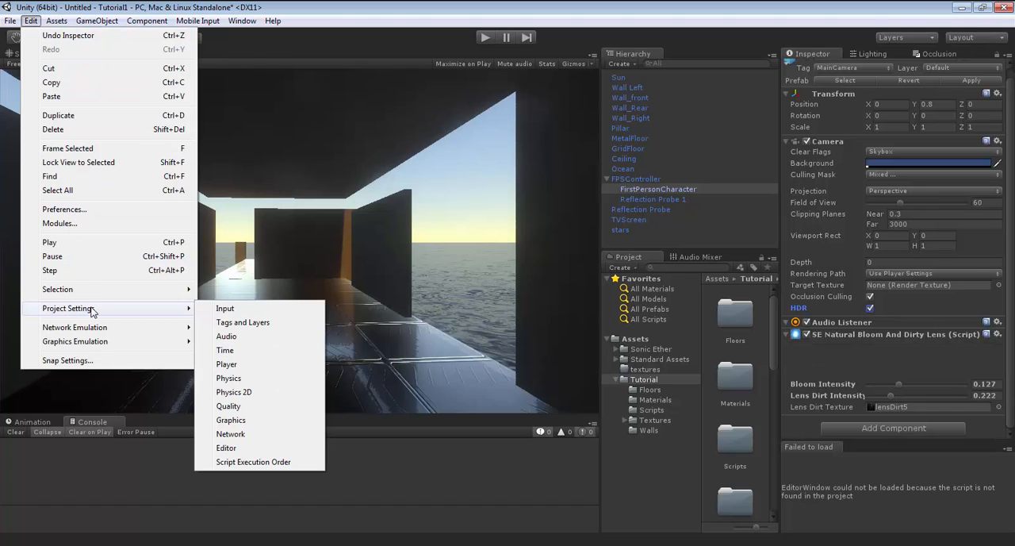
click(238, 365)
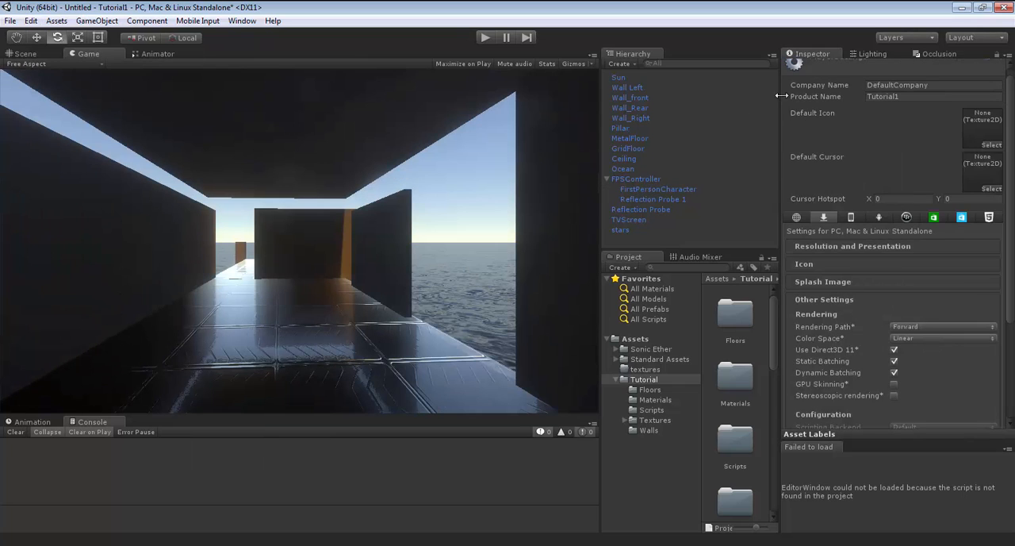
Enable Fog in the scene's lighting settings and start Play mode.
click(871, 54)
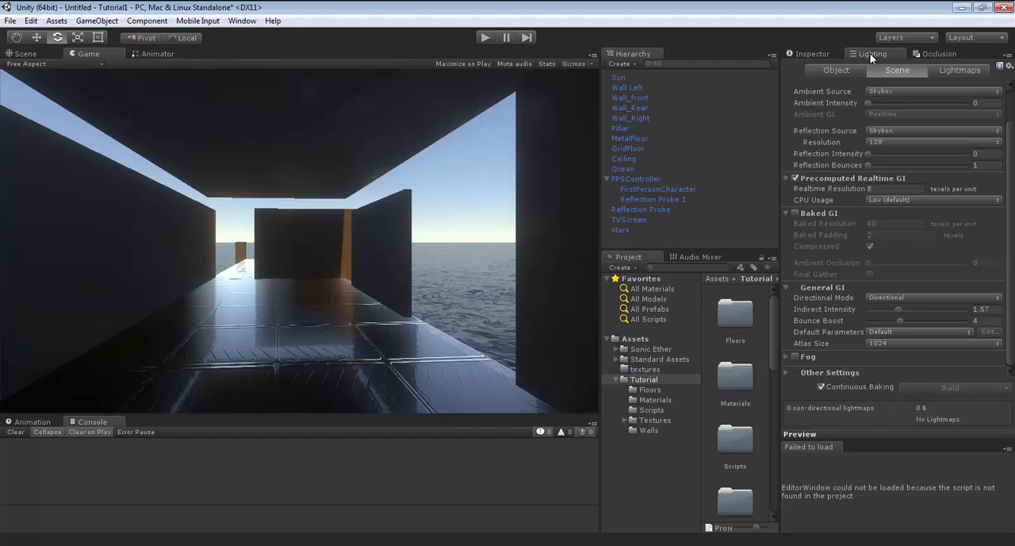
click(795, 356)
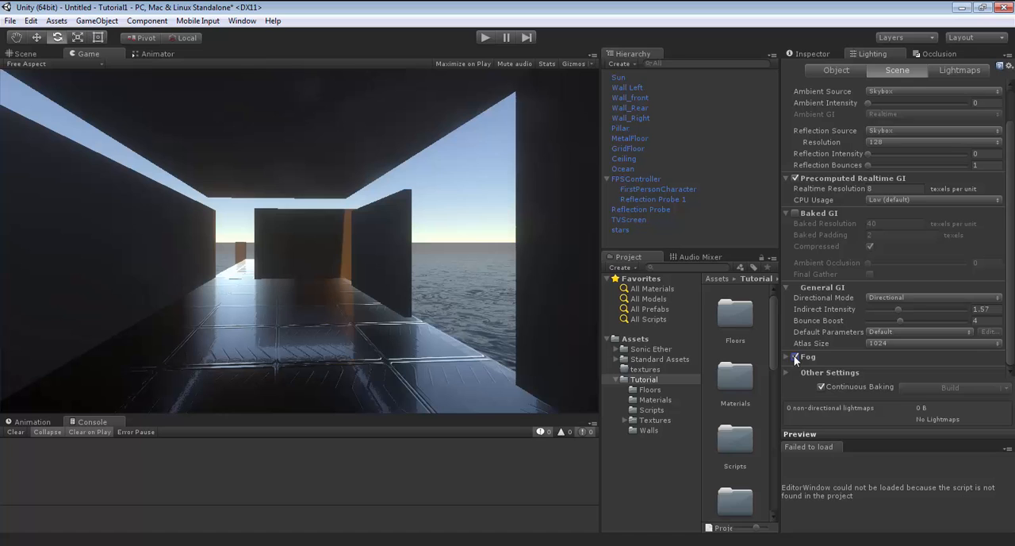
click(484, 37)
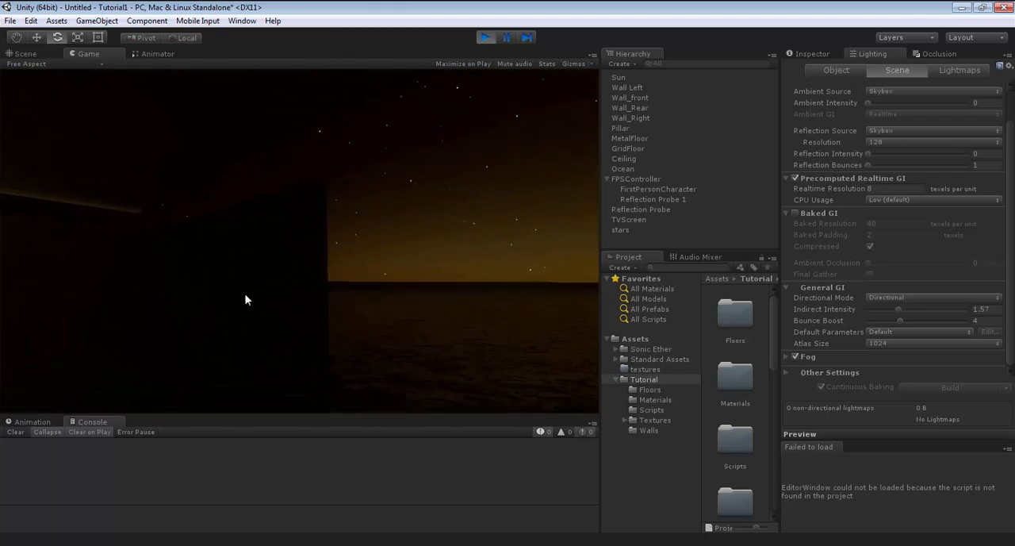
Walk through the room in Play mode, switch on the TV screen, and view its lighting by night and by day.
key(w)
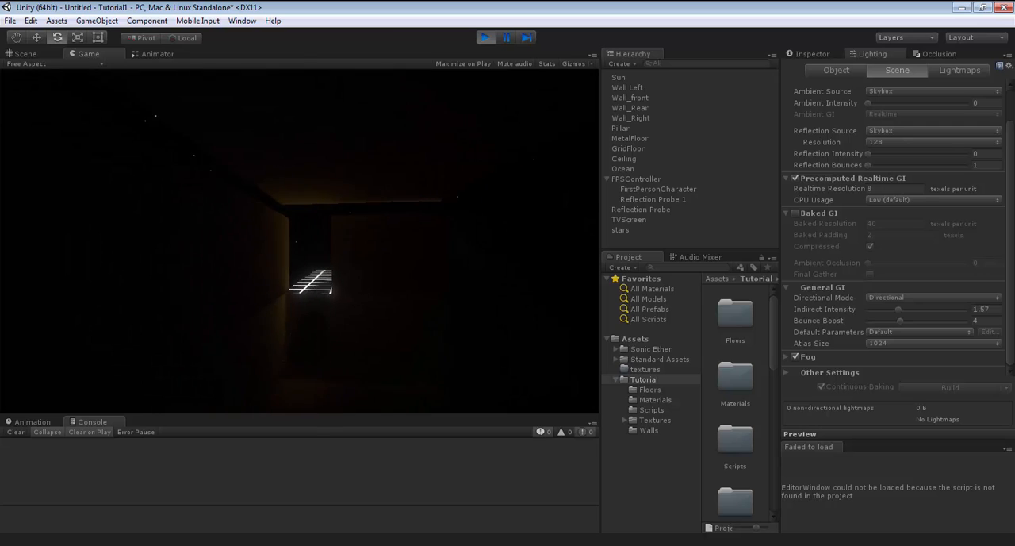
key(t)
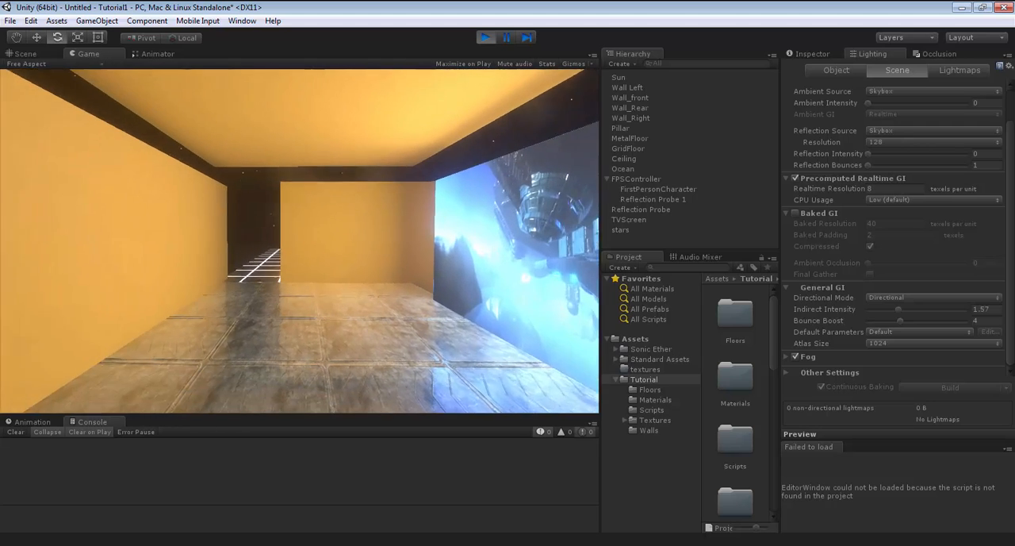
key(s)
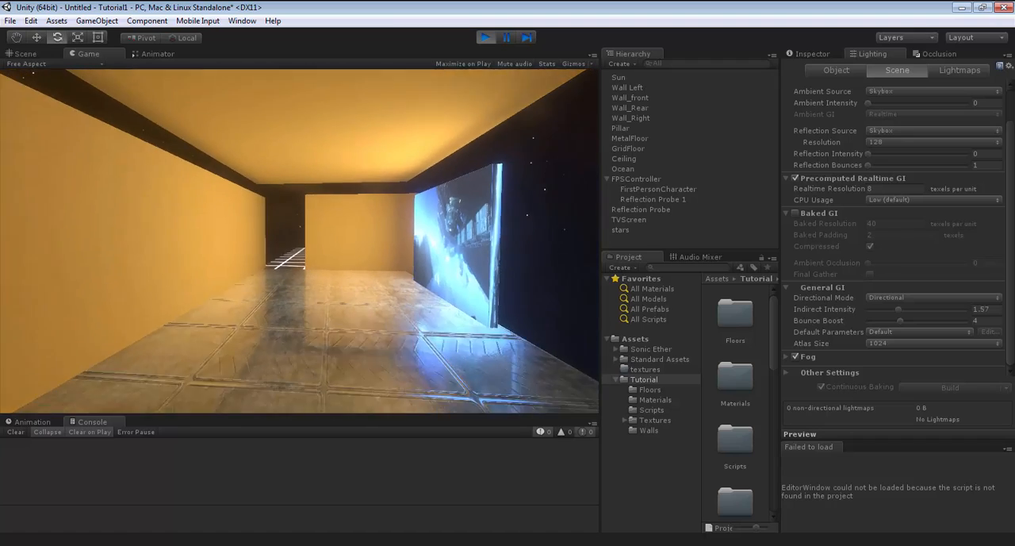
key(Escape)
key(w)
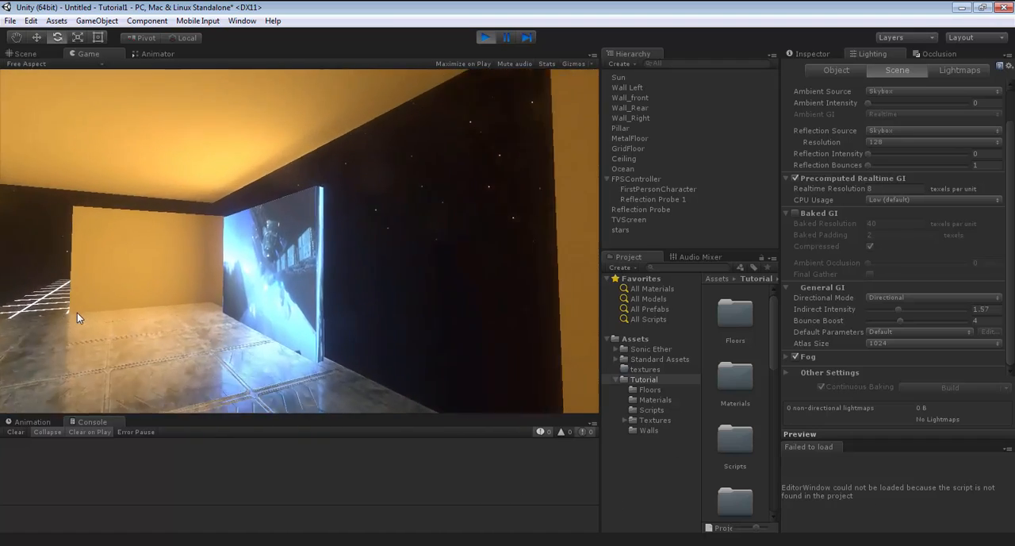
click(74, 310)
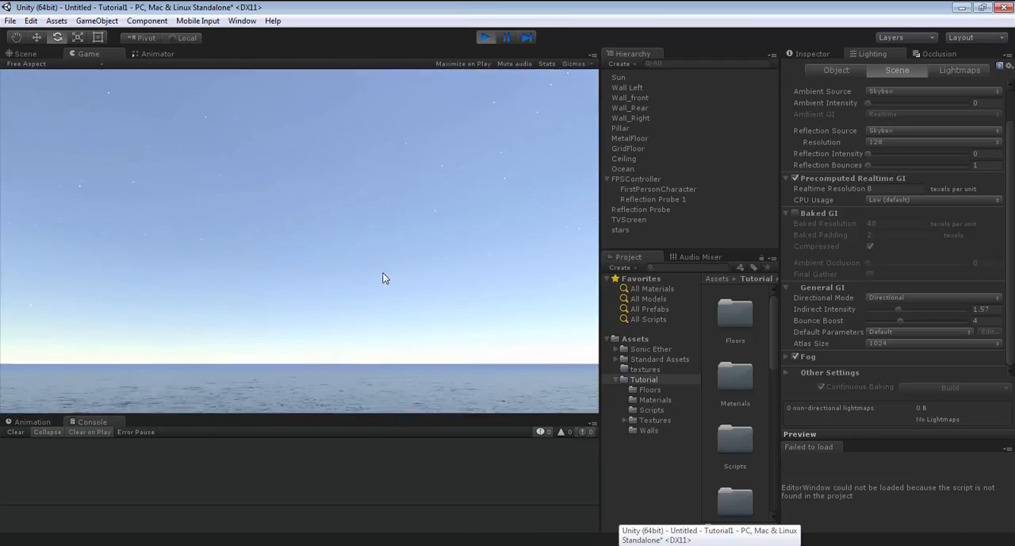
key(a)
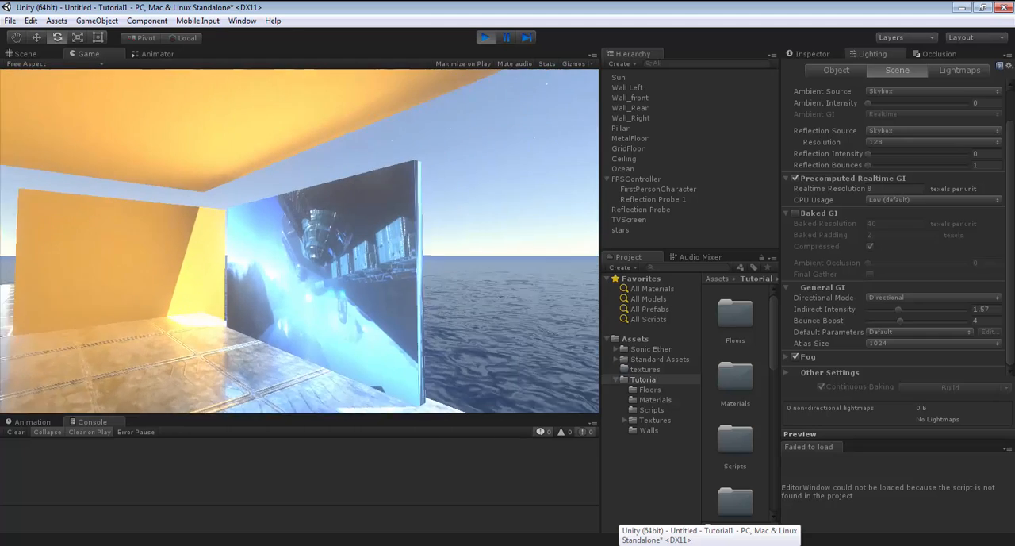